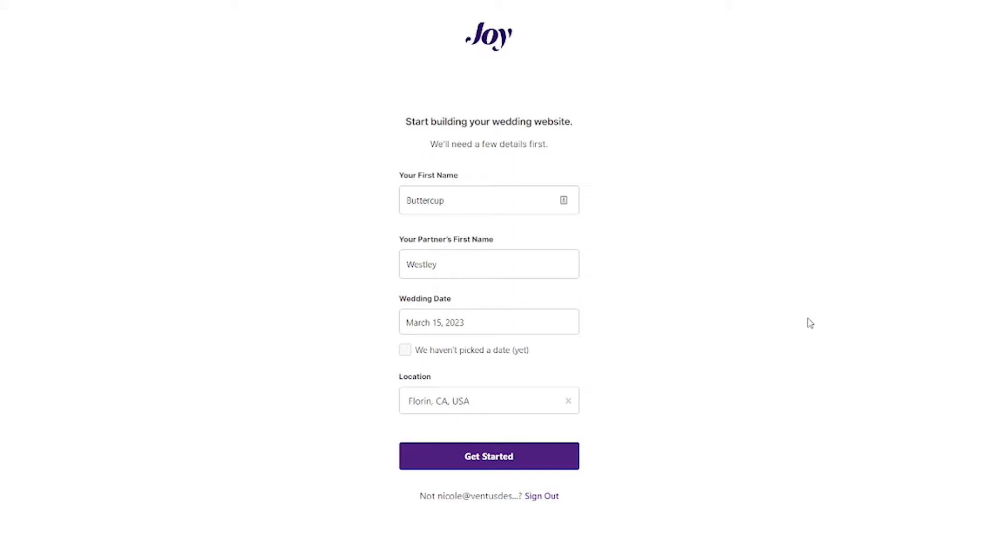
Step: Submit the wedding details to start building the website and answer the referral survey with Search Engine
left_click(480, 460)
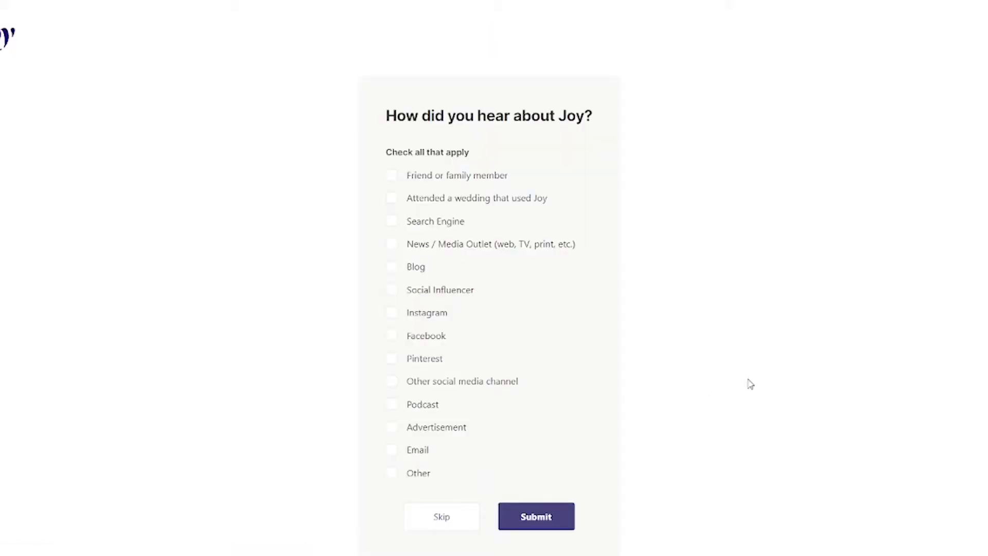
left_click(400, 229)
left_click(516, 518)
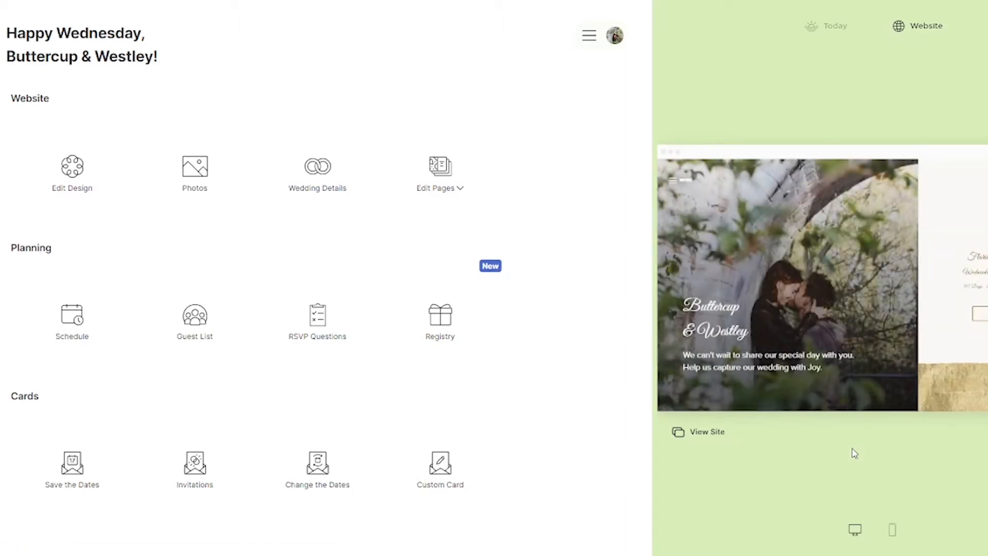
Step: Look over the list of editable website pages from the dashboard, and close it again
left_click(441, 174)
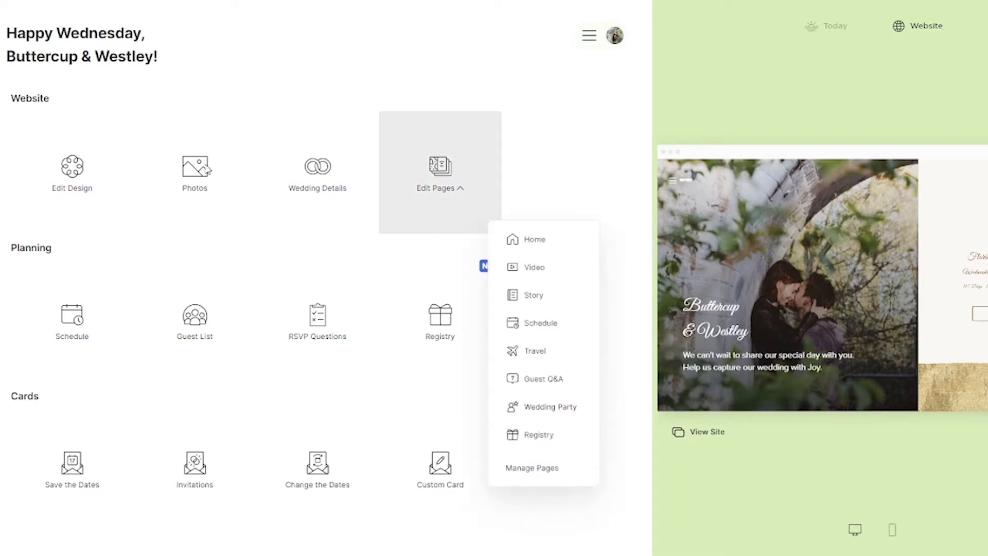
left_click(462, 79)
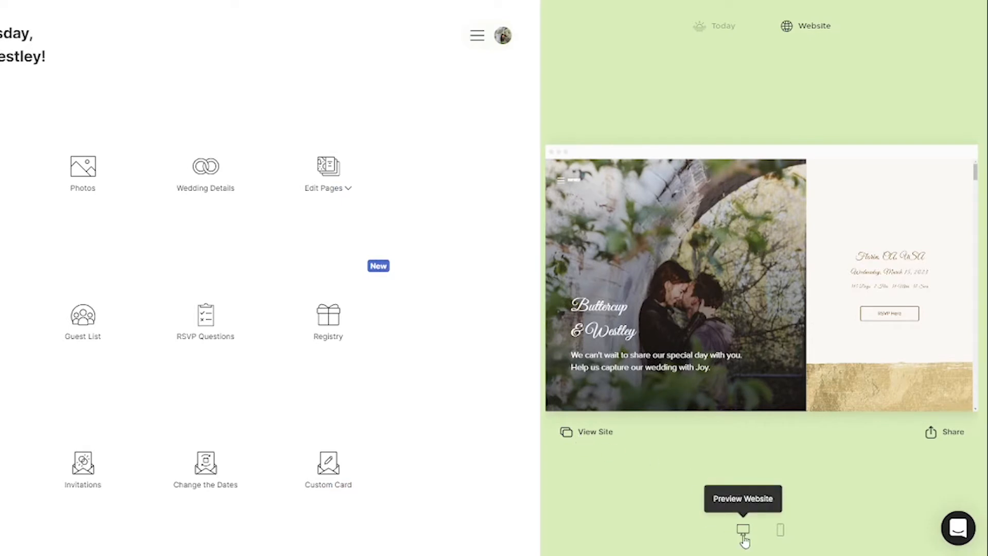
Step: Preview the website in mobile and desktop views, and check the website's sharing options
left_click(781, 533)
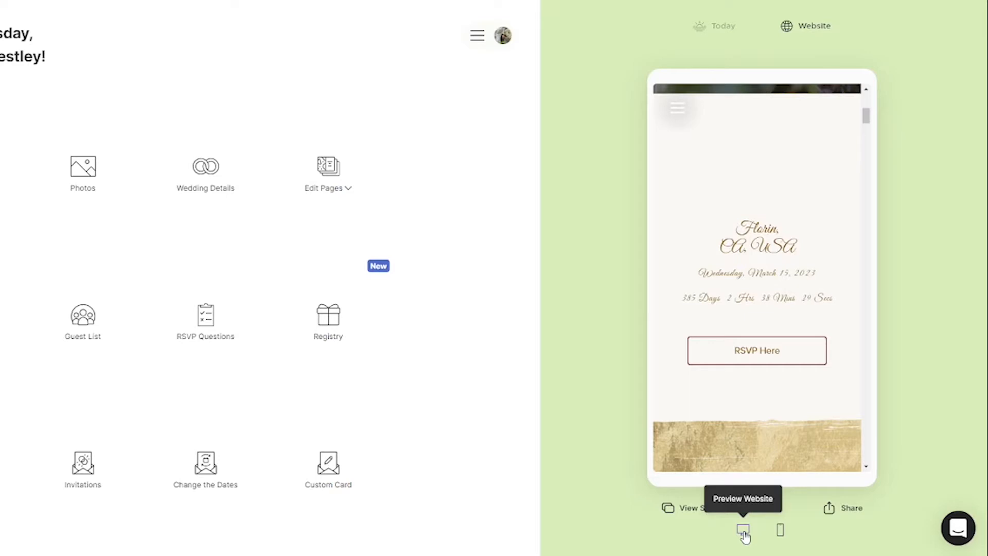
left_click(744, 531)
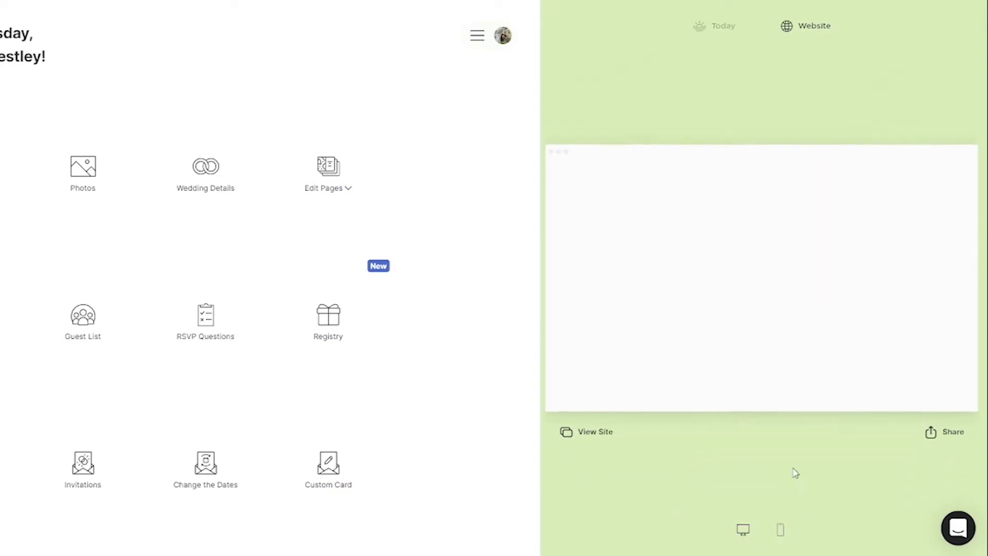
left_click(952, 433)
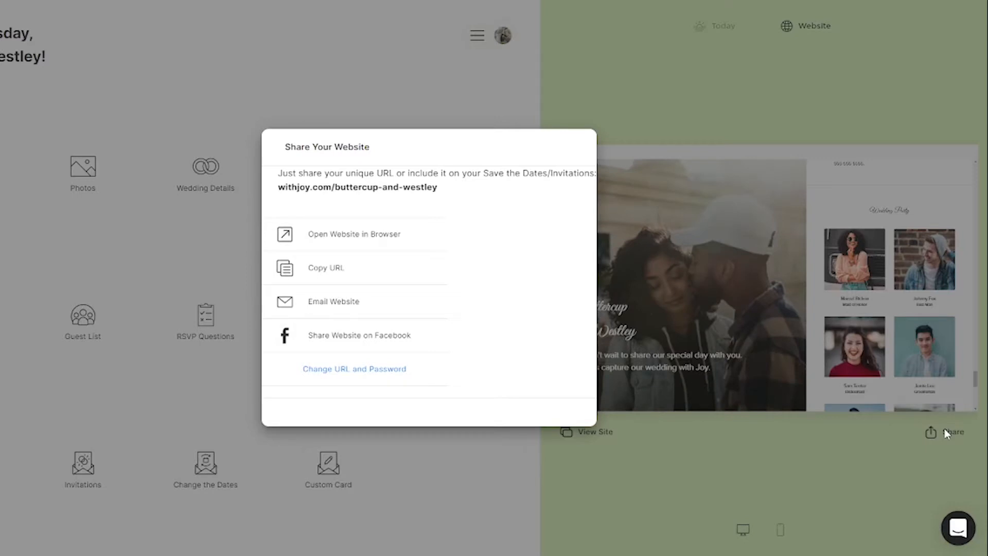
left_click(812, 438)
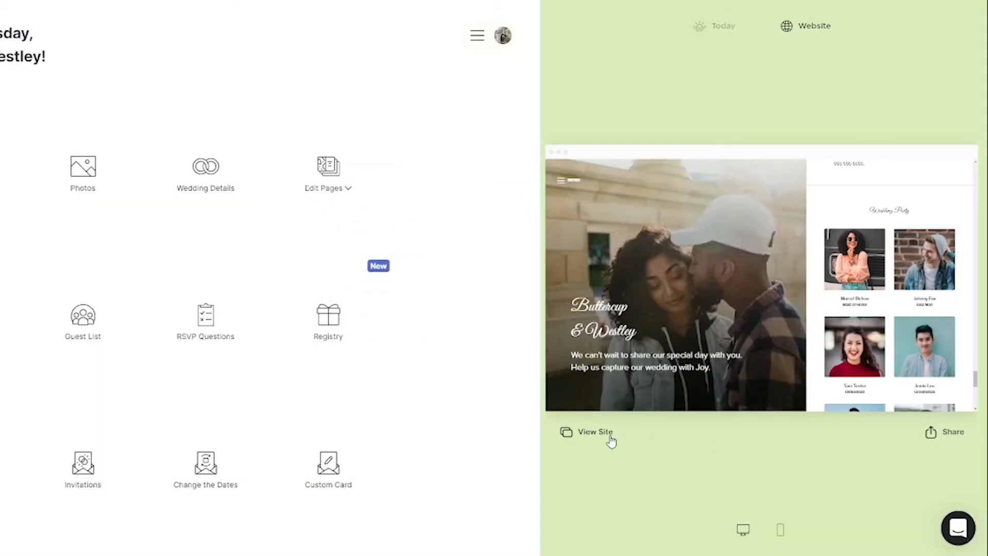
Step: View the full wedding site and read through its story, tidbits and schedule sections
left_click(595, 432)
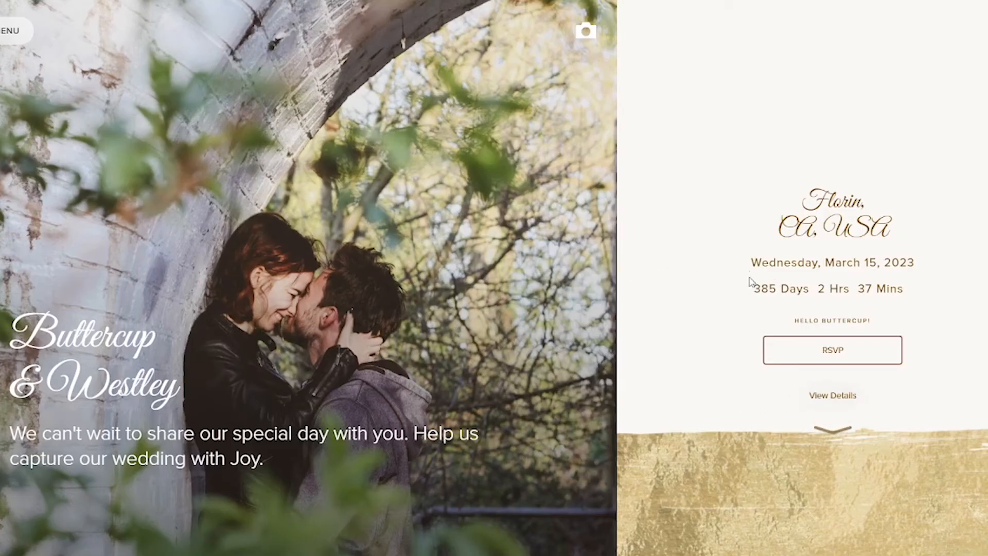
scroll(720, 288, "down", 8)
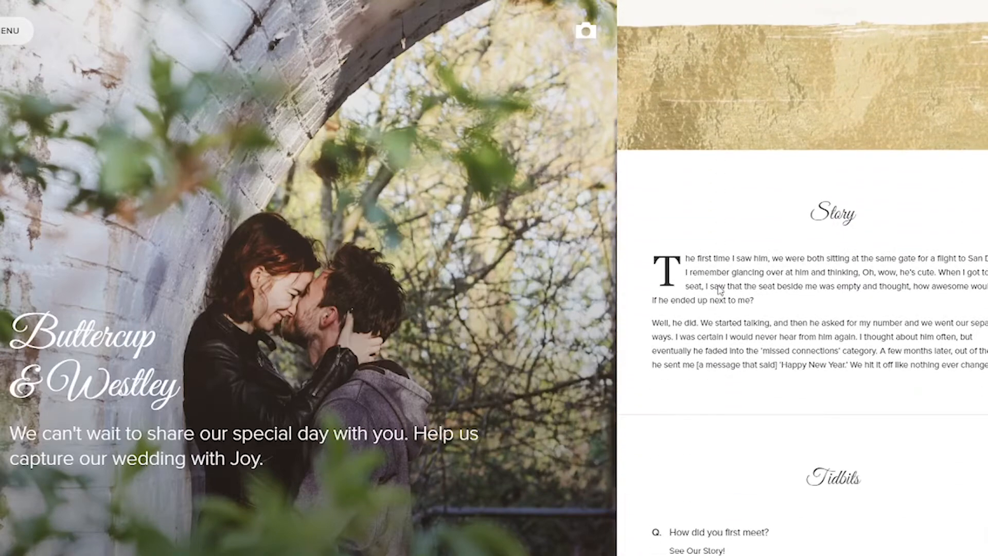
scroll(720, 290, "down", 13)
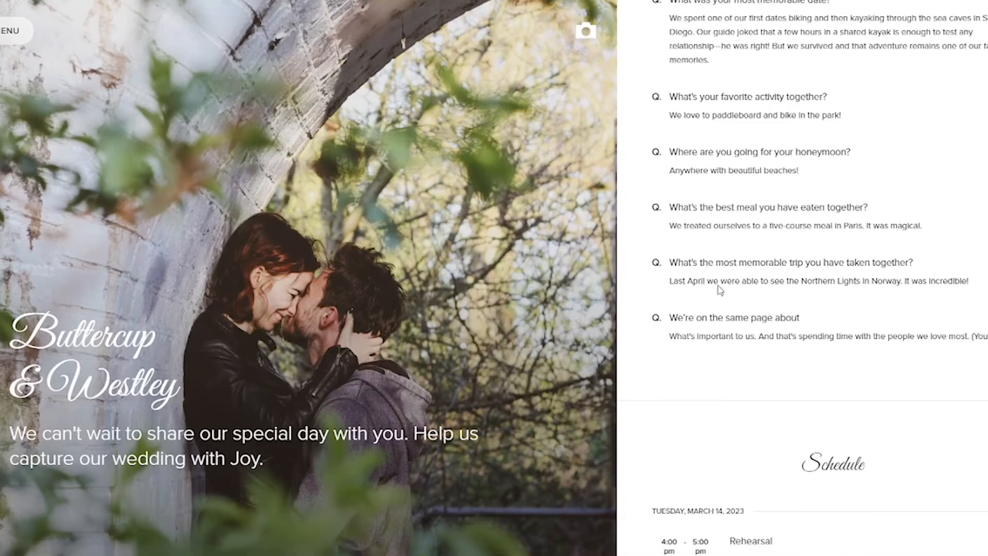
scroll(720, 289, "down", 7)
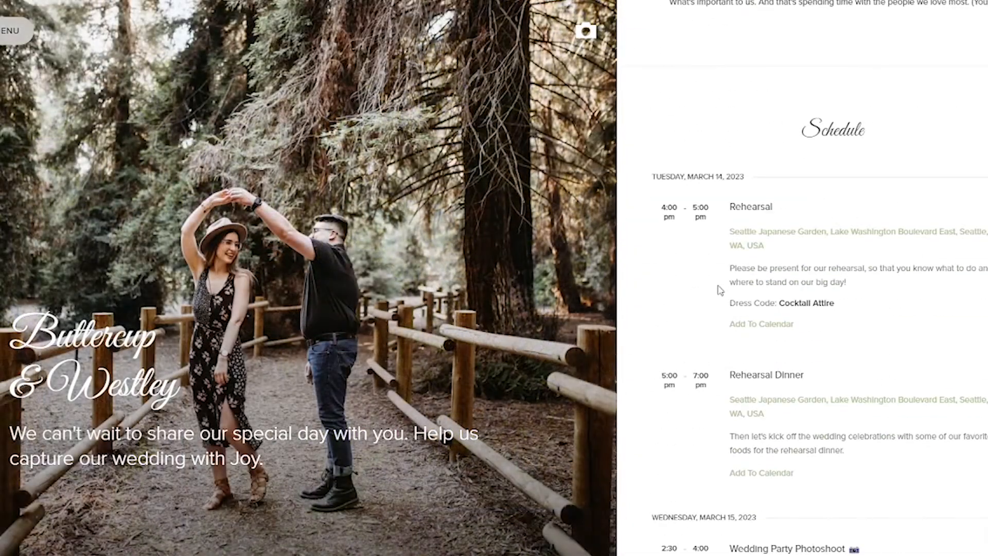
scroll(720, 290, "down", 14)
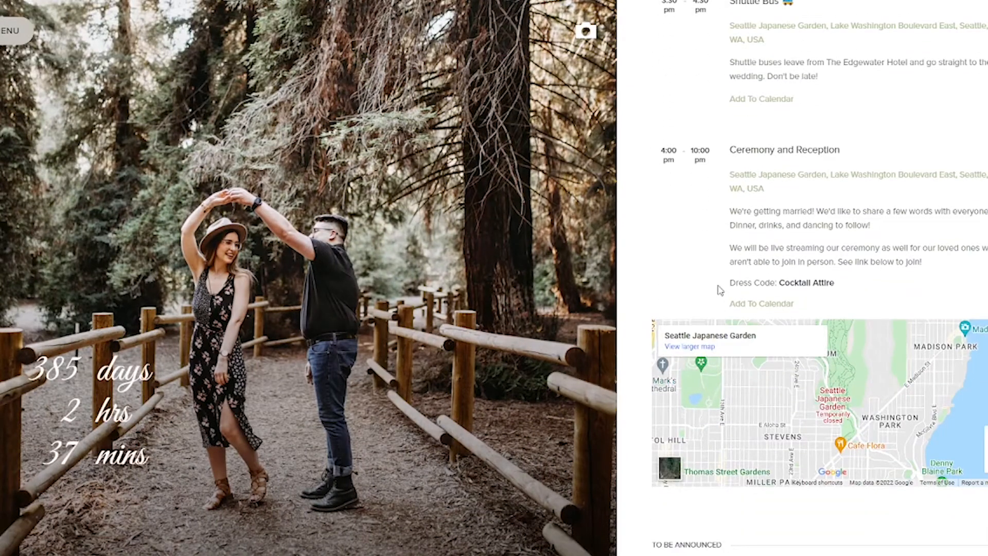
scroll(720, 290, "down", 7)
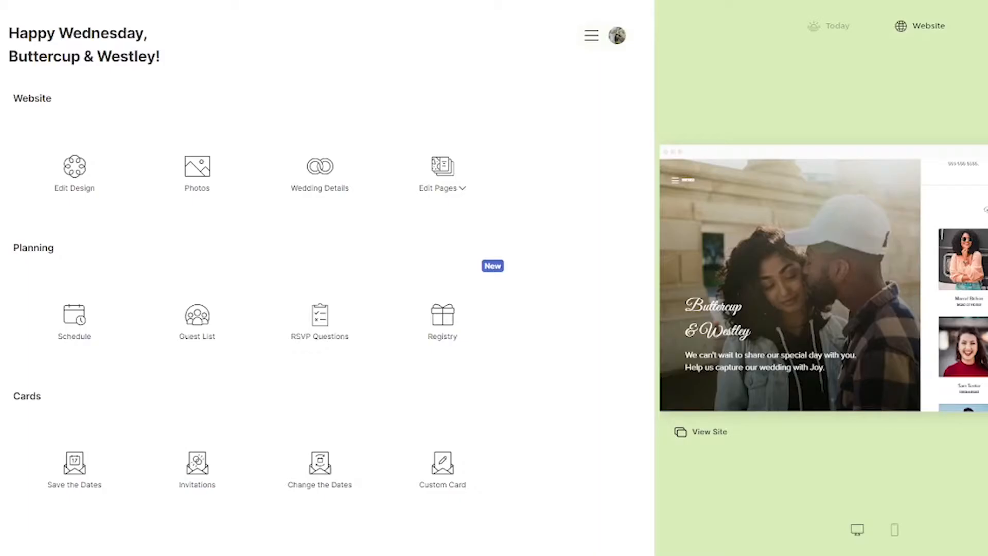
Step: In the website's design settings, switch from the single page layout to the alternative layout and check it in the desktop and mobile previews
left_click(64, 170)
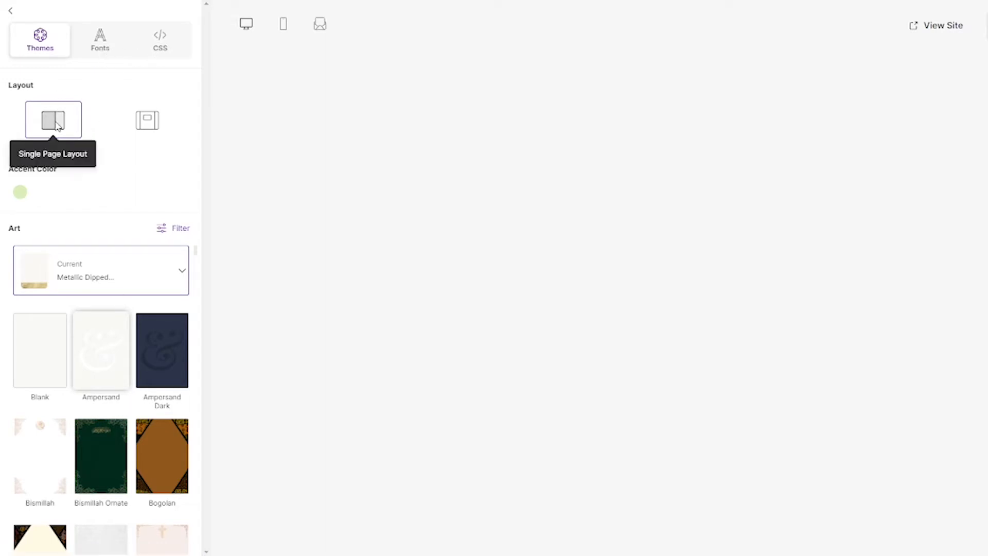
left_click(166, 133)
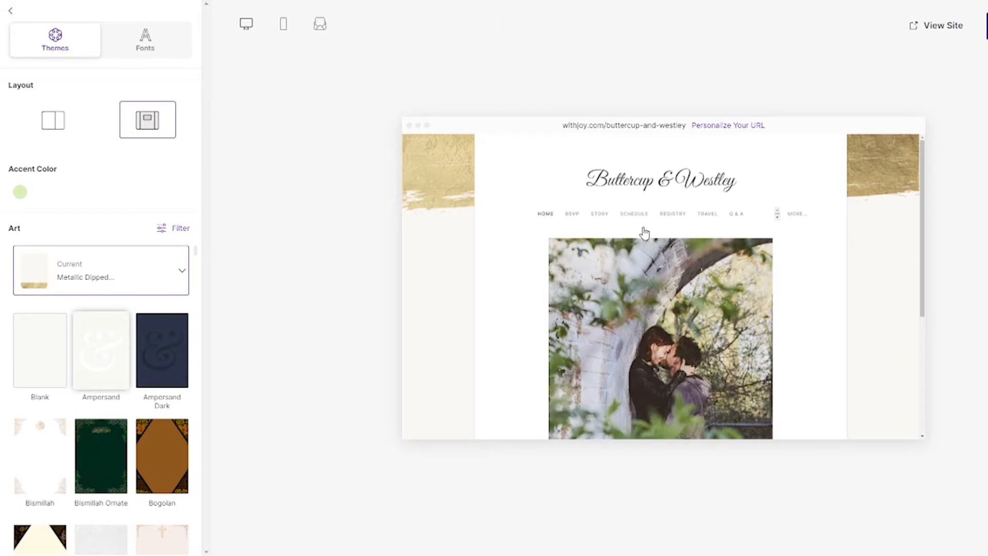
scroll(645, 233, "down", 4)
scroll(645, 233, "up", 4)
left_click(287, 27)
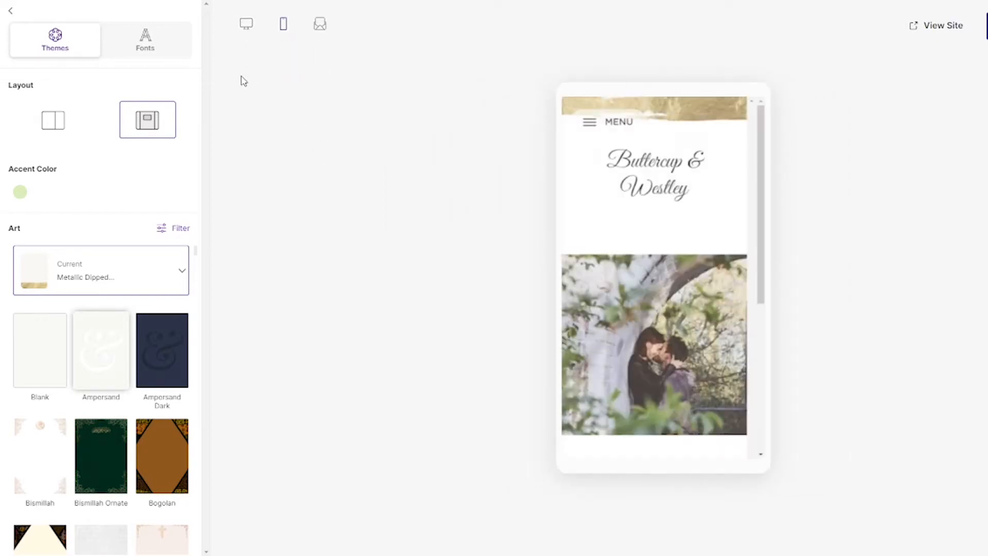
left_click(249, 30)
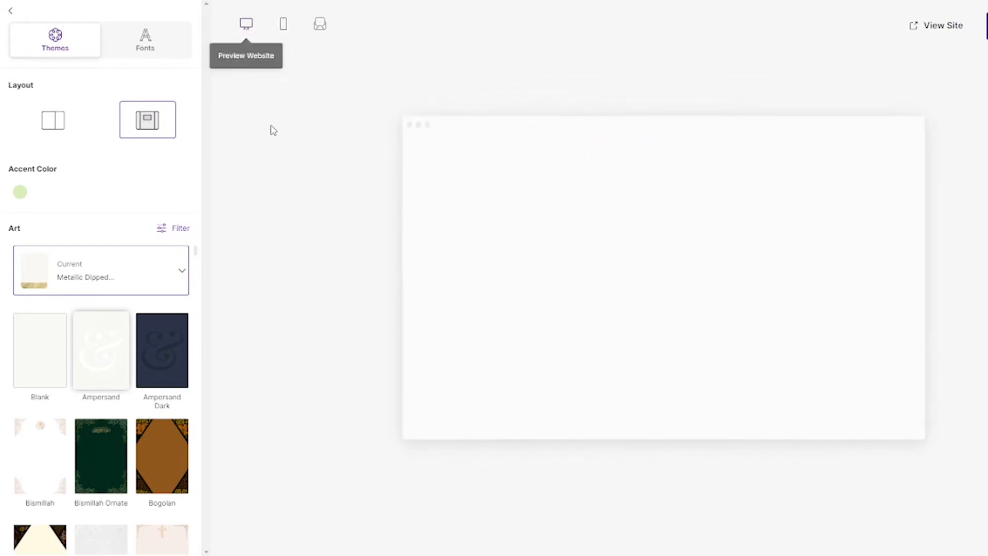
Step: Set the accent color to deep purple #3C18A1 and check how it looks on the preview's Schedule page
left_click(19, 194)
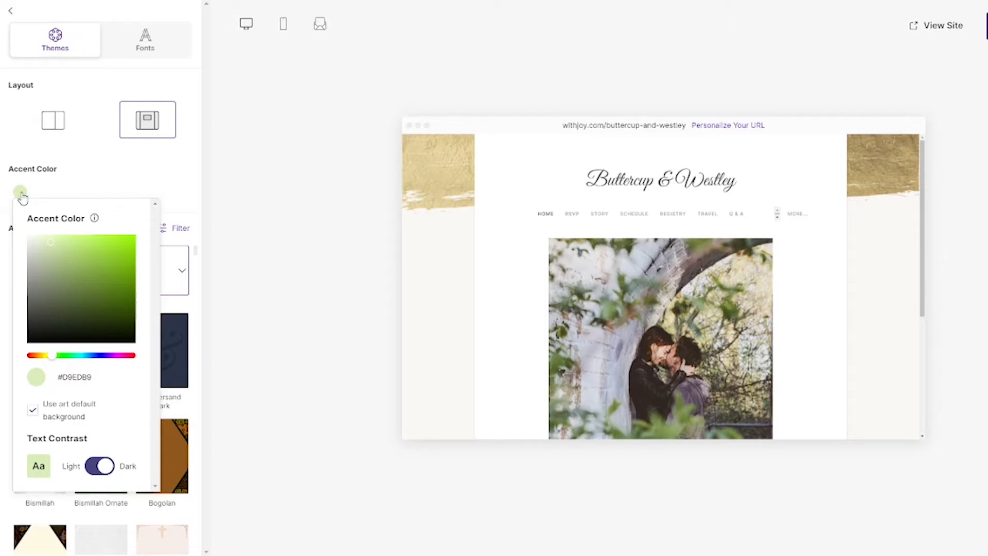
left_click(104, 356)
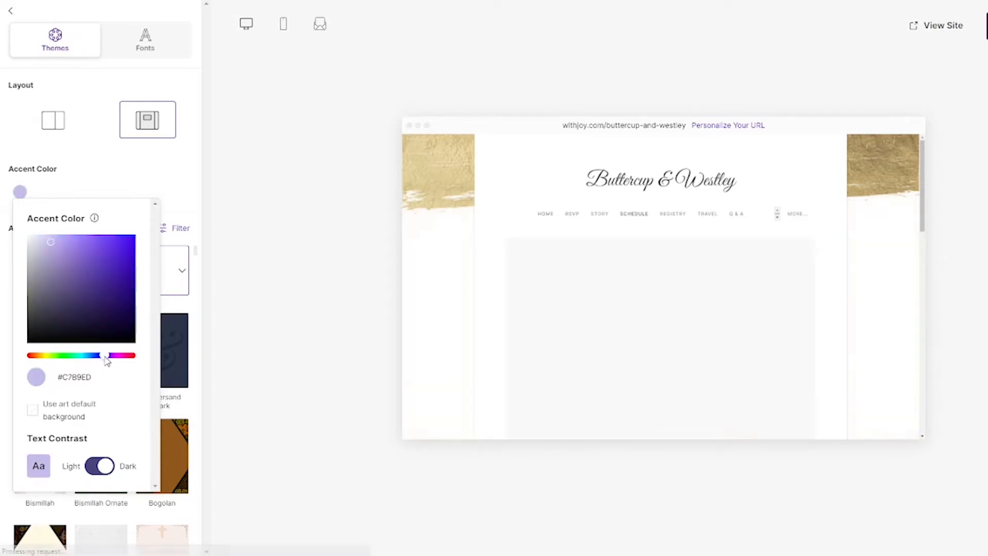
left_click_drag(102, 288, 119, 275)
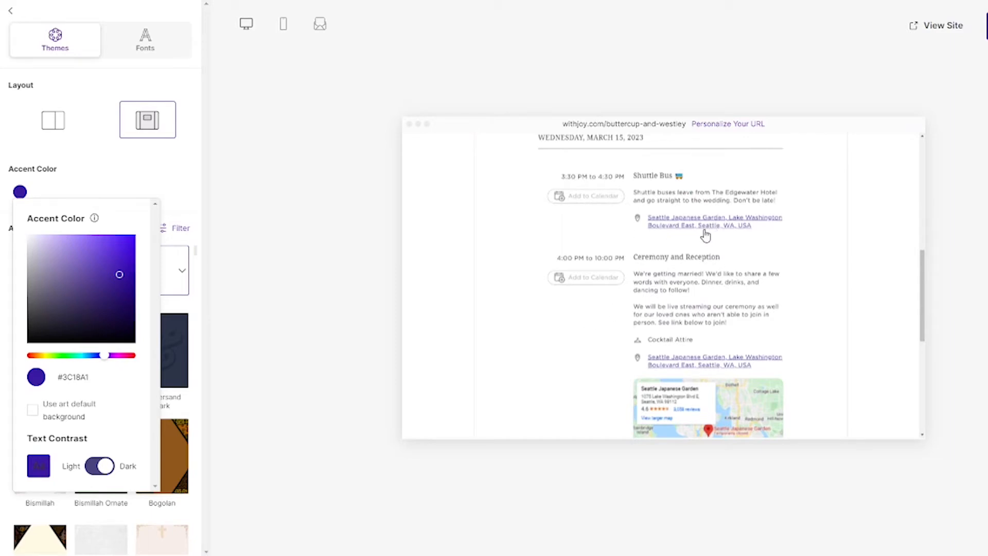
scroll(787, 255, "down", 5)
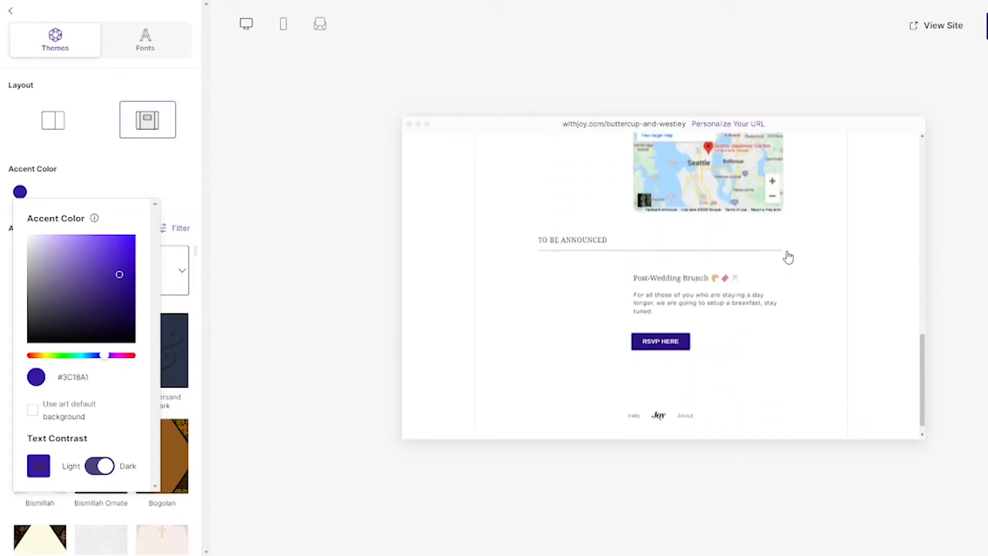
scroll(798, 320, "up", 6)
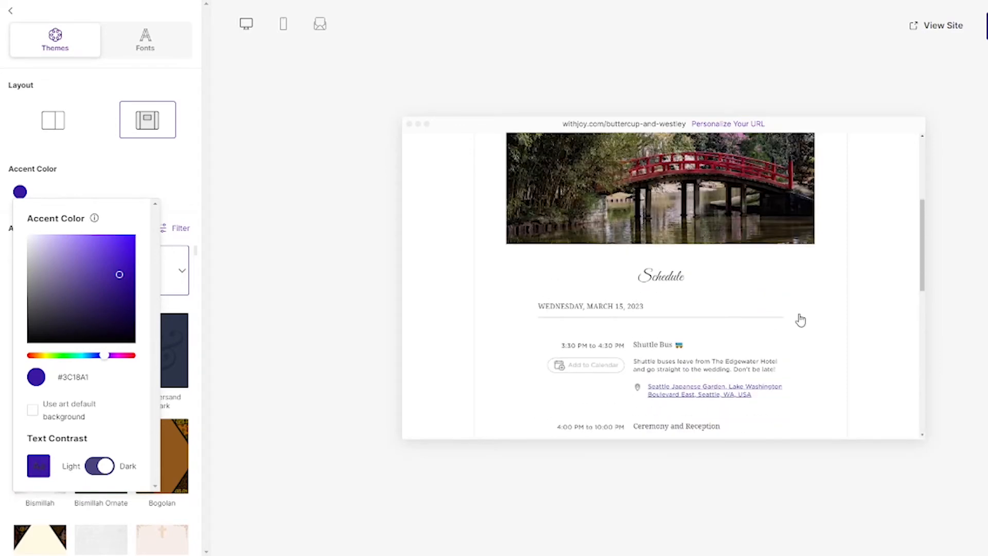
scroll(800, 319, "up", 4)
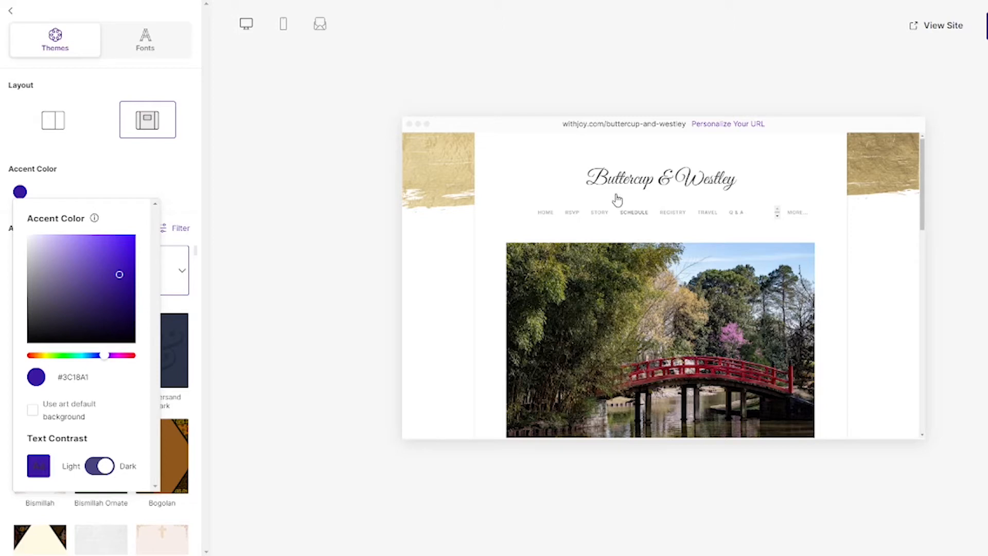
left_click(230, 242)
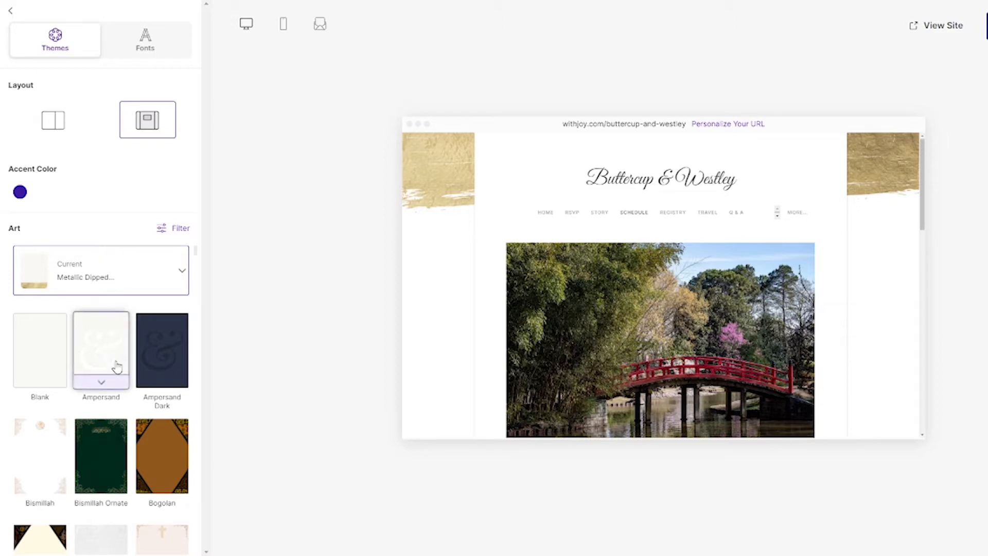
Step: Browse the art themes and try Bogolan II and Celtic Cross Slate on the website
scroll(130, 404, "down", 3)
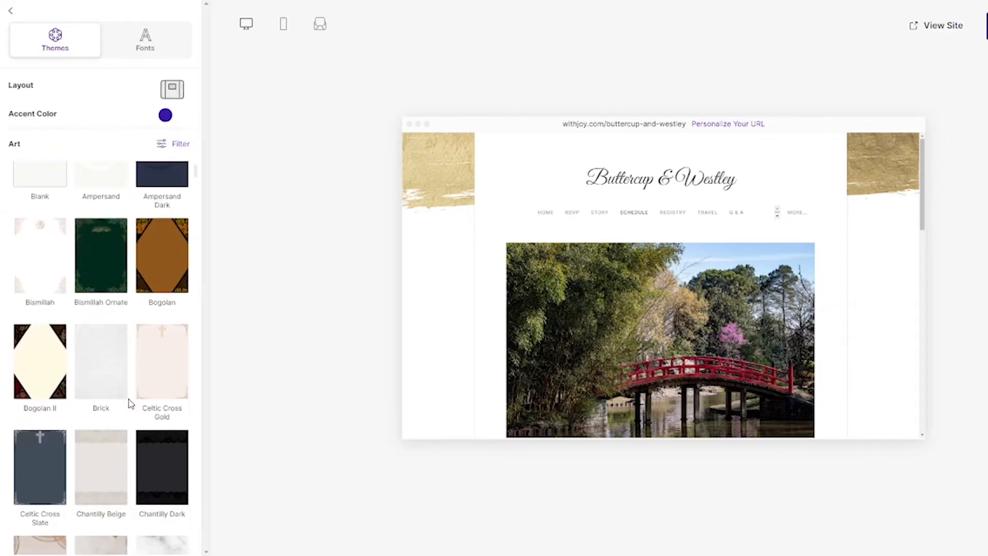
scroll(130, 404, "up", 3)
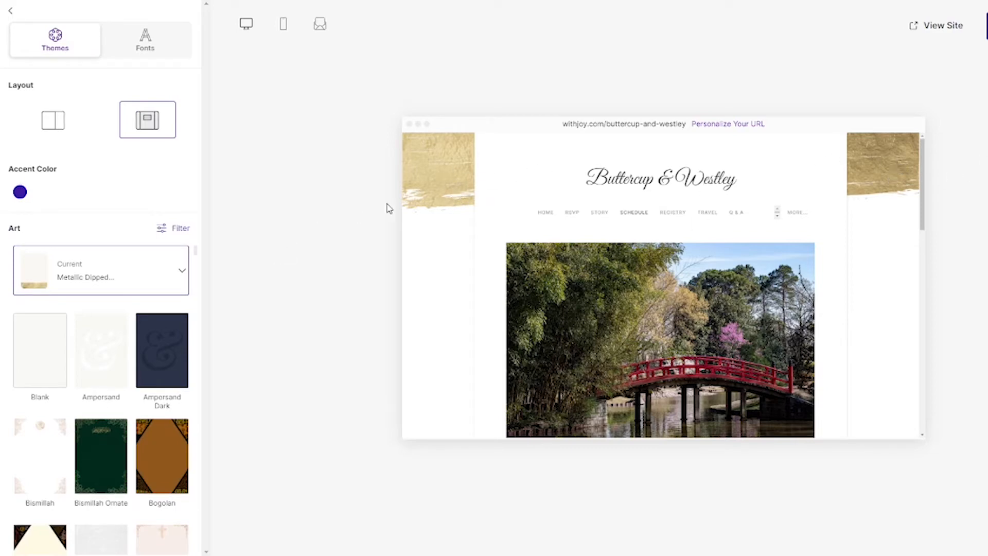
scroll(140, 390, "down", 8)
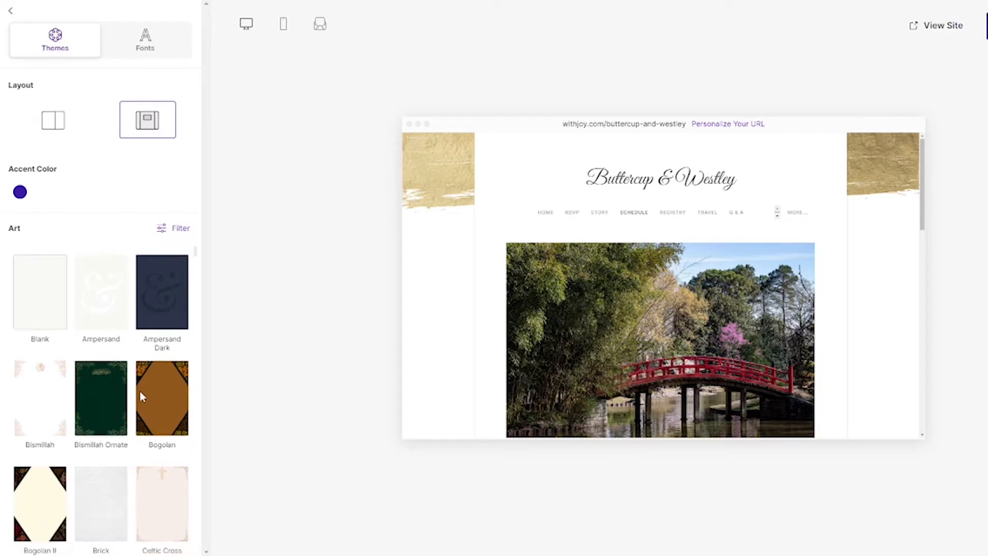
scroll(142, 397, "up", 3)
left_click(37, 243)
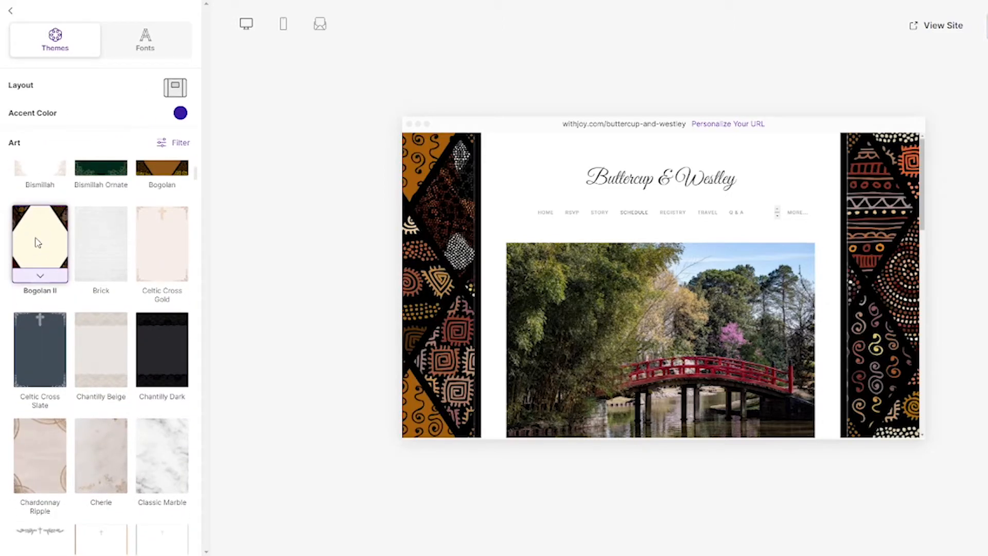
left_click(38, 278)
left_click(39, 331)
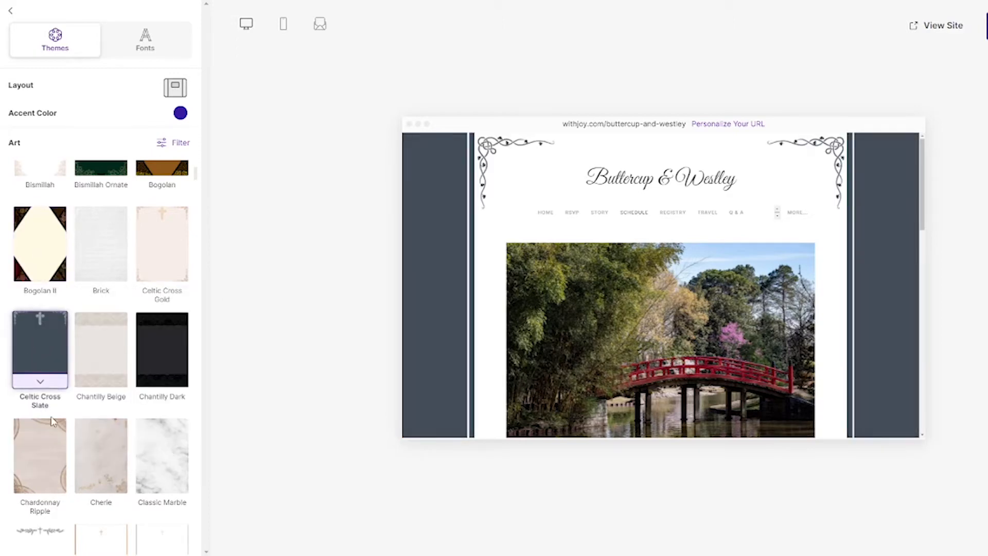
Step: Try the Evergreen Dark and Fawcett art themes on the website
scroll(77, 417, "down", 5)
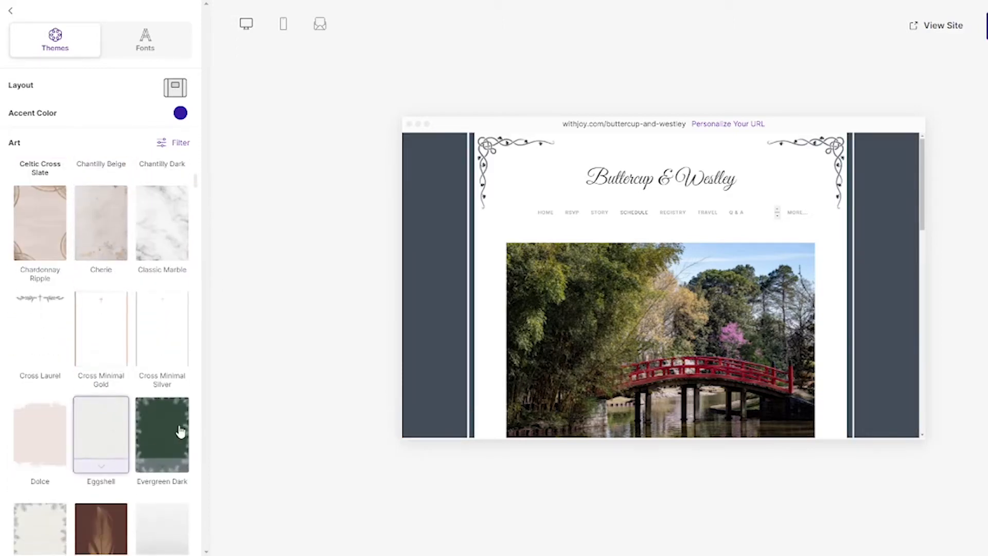
left_click(180, 431)
scroll(59, 388, "down", 5)
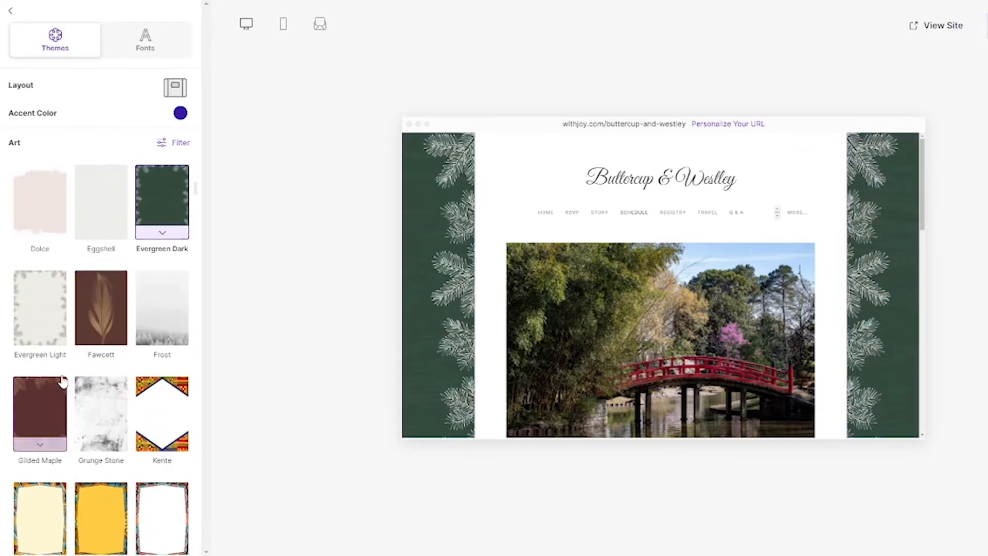
left_click(110, 317)
scroll(110, 339, "down", 1)
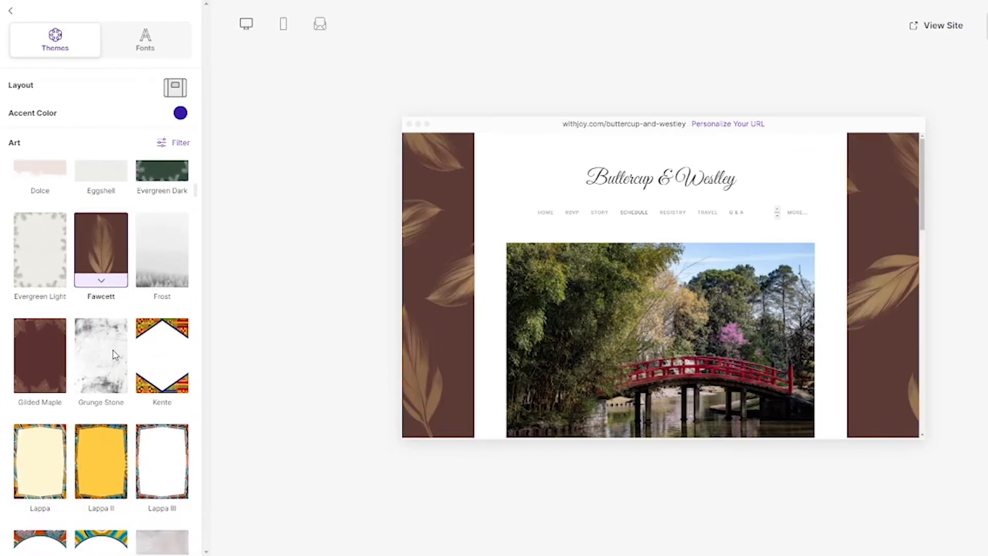
Step: Try the Grunge Stone art theme, switch to Moody Marble instead, and open the decorative graphic options for Moody Marble
left_click(109, 375)
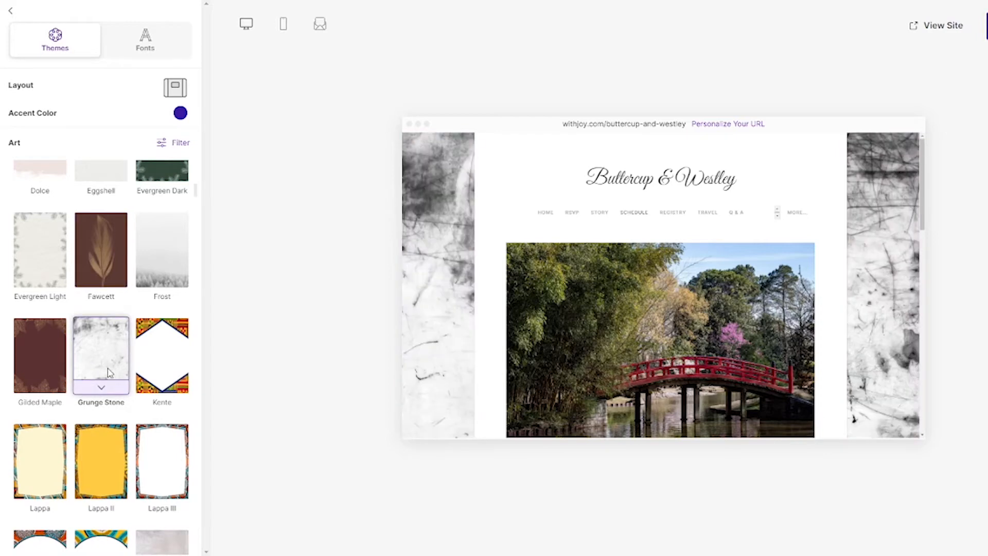
scroll(109, 373, "down", 3)
scroll(107, 366, "down", 6)
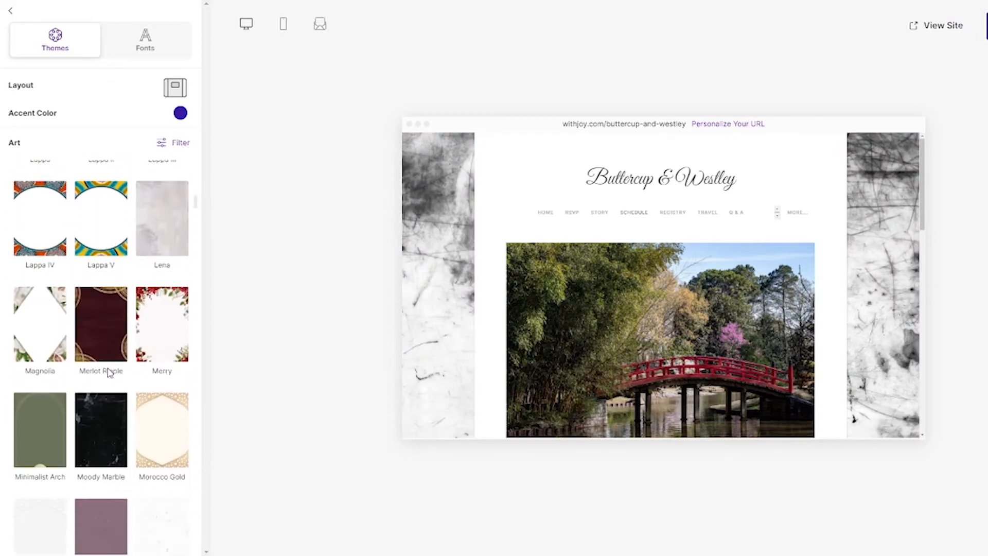
left_click(108, 337)
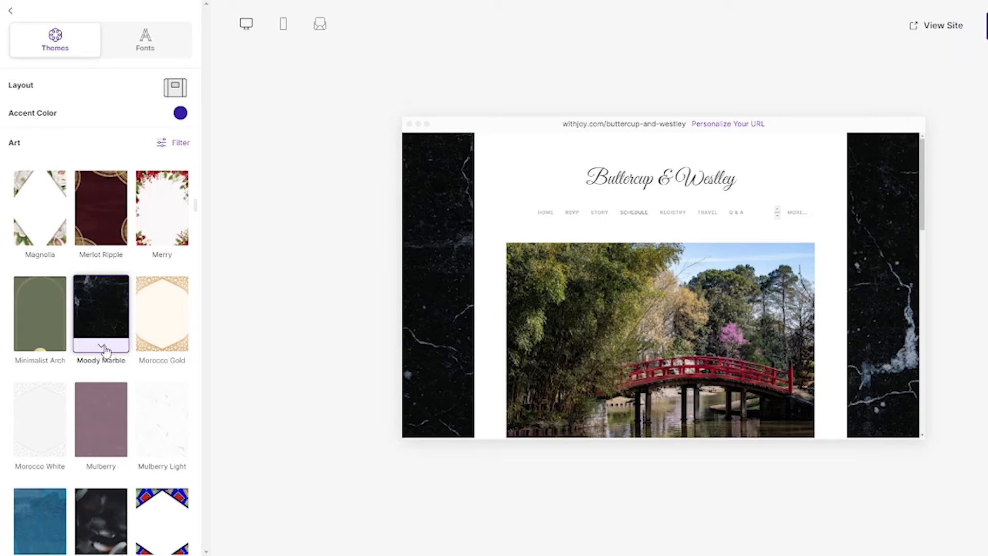
left_click(102, 347)
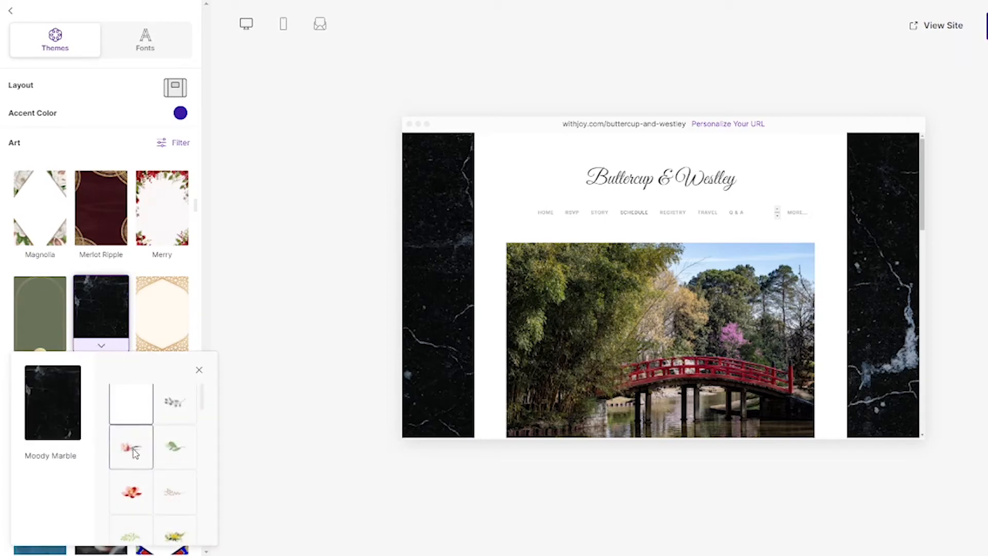
Step: Try the yellow flower, coral rose and leaf sprig as the decorative graphic for Moody Marble
scroll(135, 452, "down", 3)
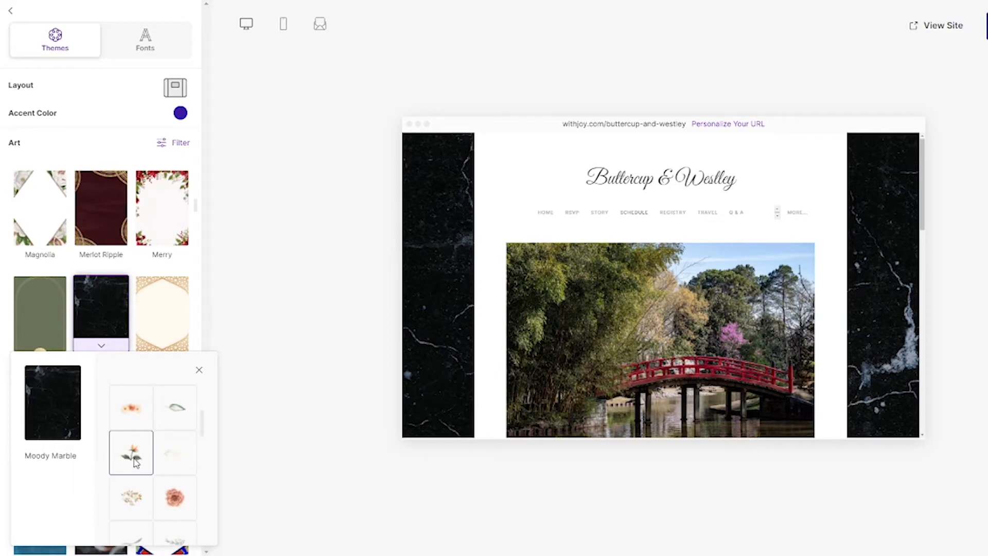
left_click(132, 453)
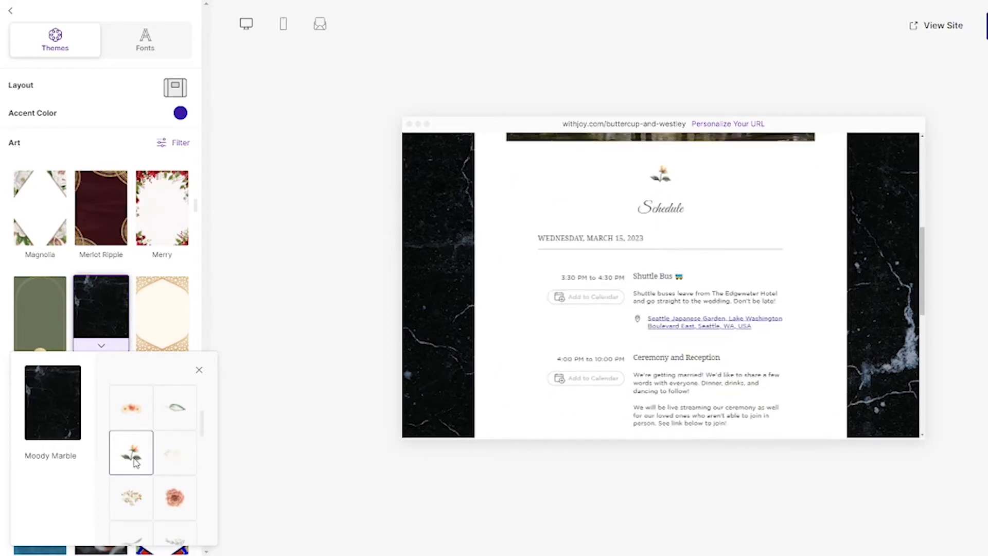
left_click(177, 498)
scroll(139, 481, "down", 2)
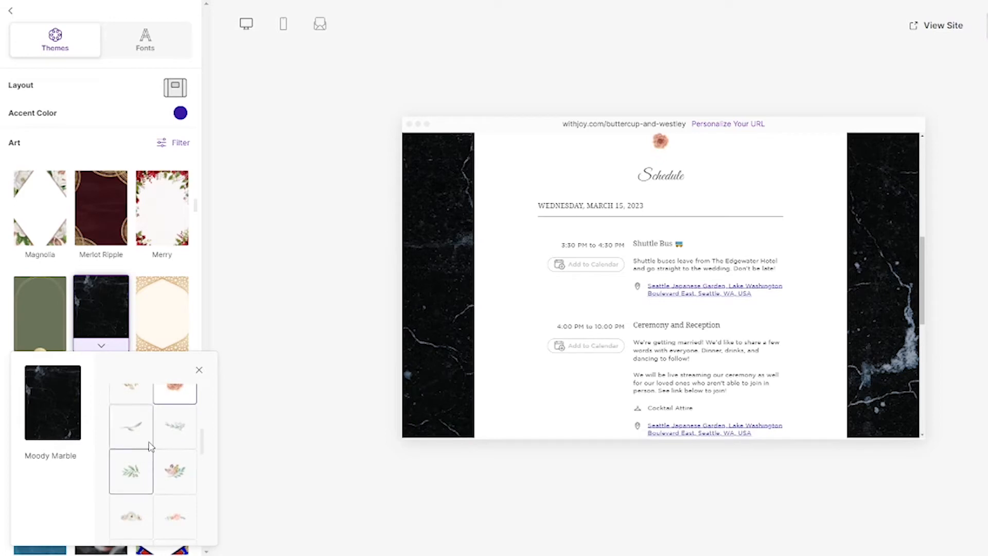
left_click(130, 438)
scroll(154, 477, "down", 4)
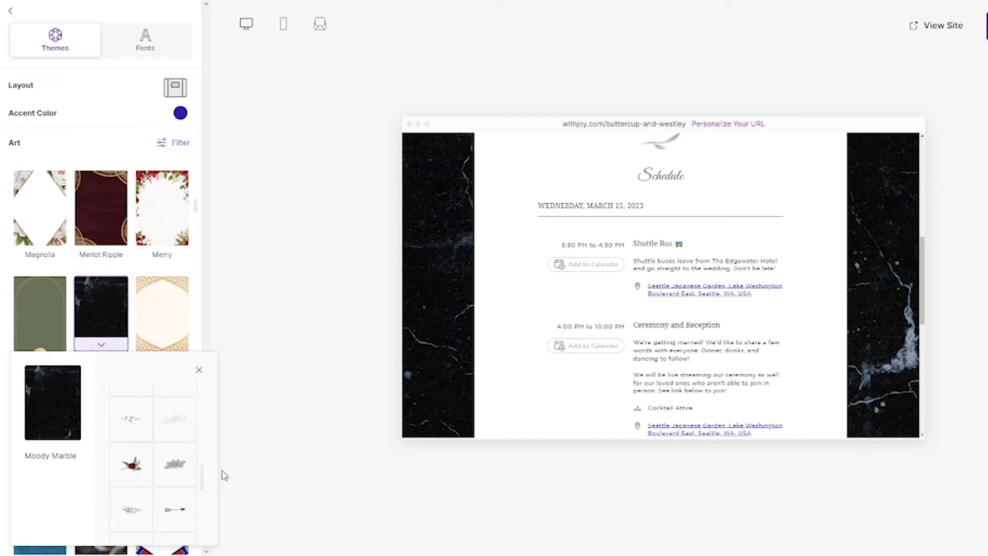
Step: Try the triple diamond graphic, and choose the seashell as Moody Marble's decorative graphic
scroll(168, 507, "up", 2)
scroll(177, 474, "down", 2)
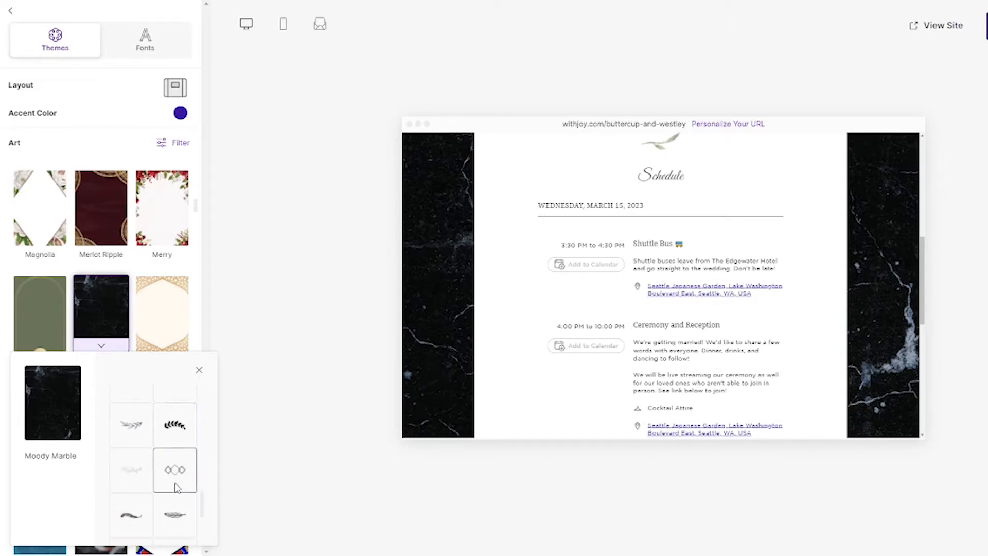
left_click(175, 476)
scroll(173, 509, "down", 1)
scroll(173, 514, "down", 3)
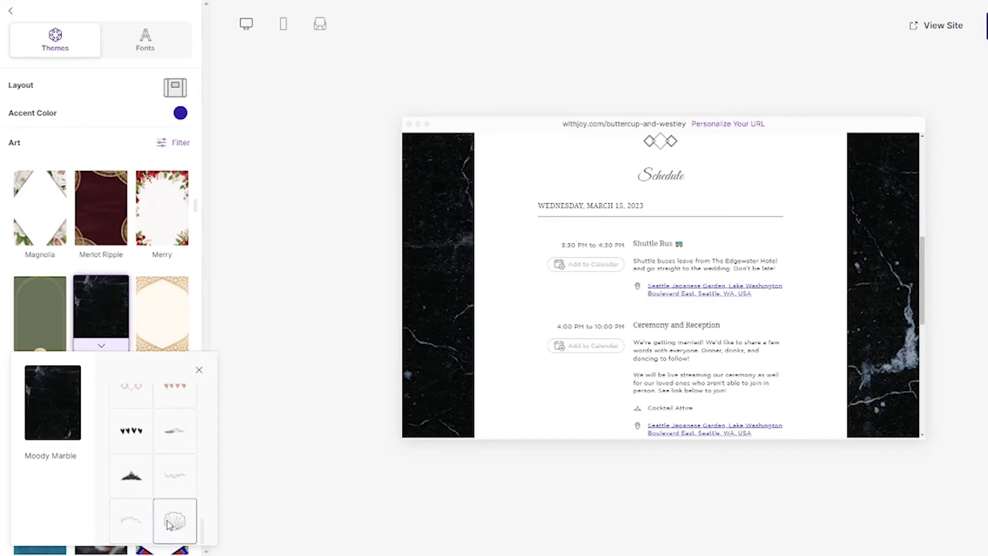
left_click(164, 524)
scroll(166, 524, "down", 1)
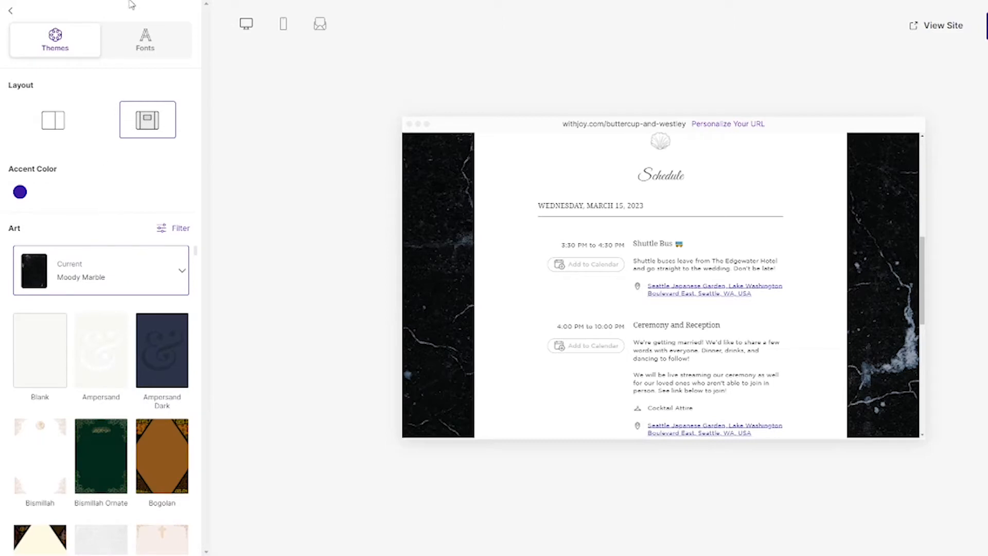
Step: Set the website's header font to Pirata One and check the available font category filters
left_click(144, 36)
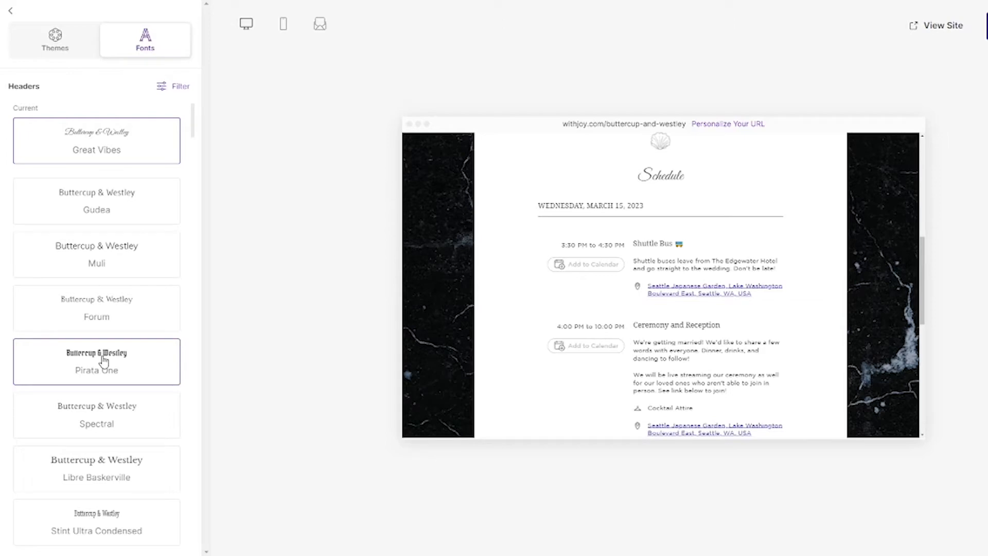
left_click(103, 361)
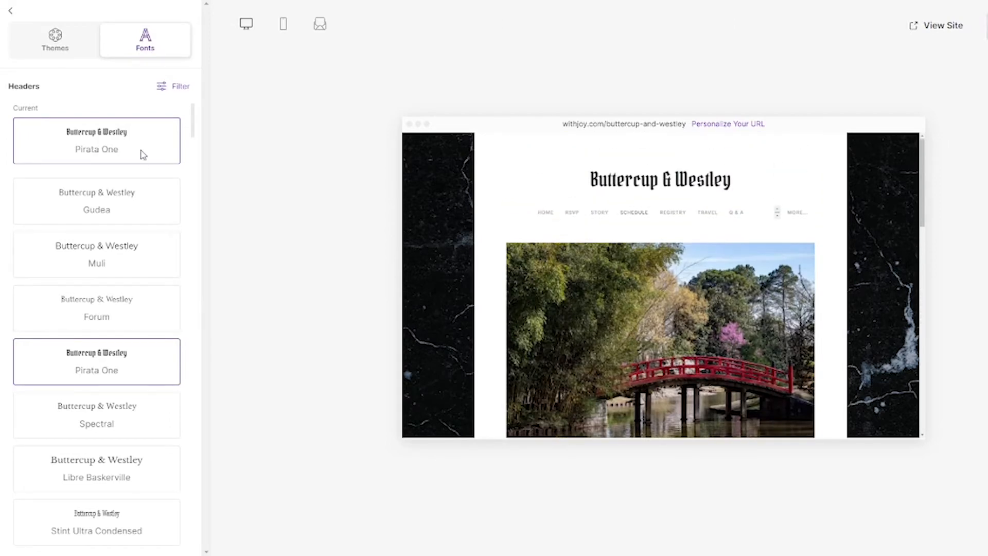
left_click(163, 90)
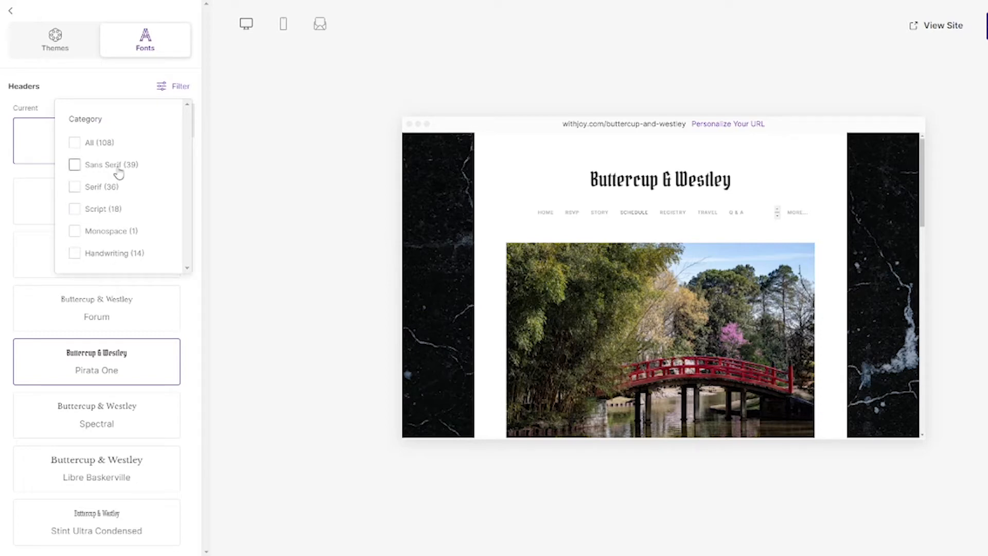
left_click(118, 85)
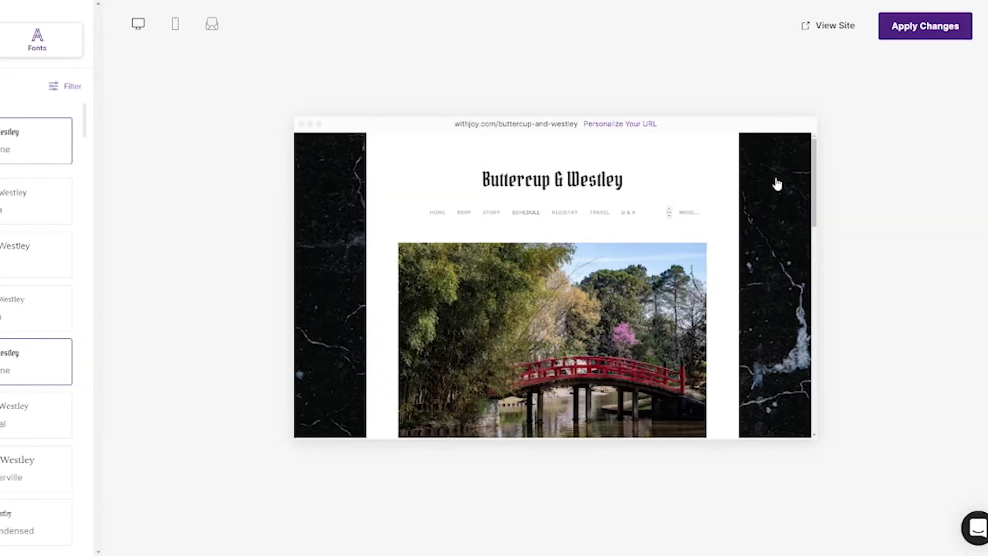
Step: Apply the website design changes and view the live site
left_click(958, 32)
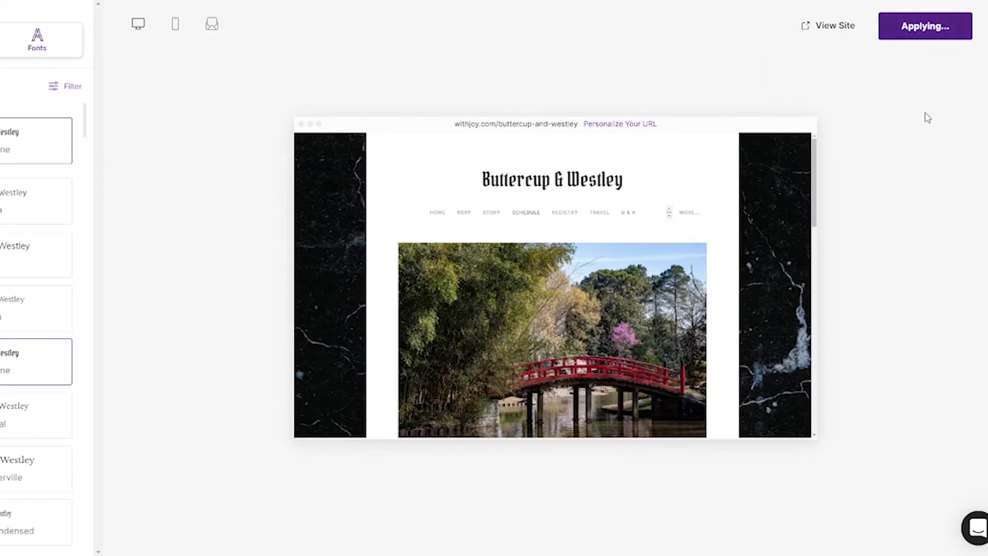
left_click(818, 37)
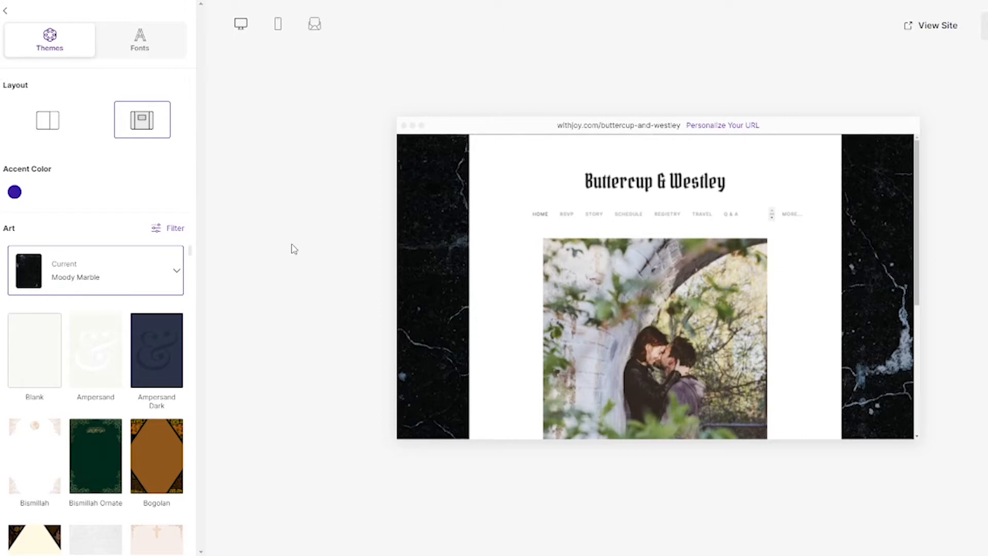
Step: Switch to the single page layout to view the Custom CSS editor, and return to the previous layout
left_click(68, 133)
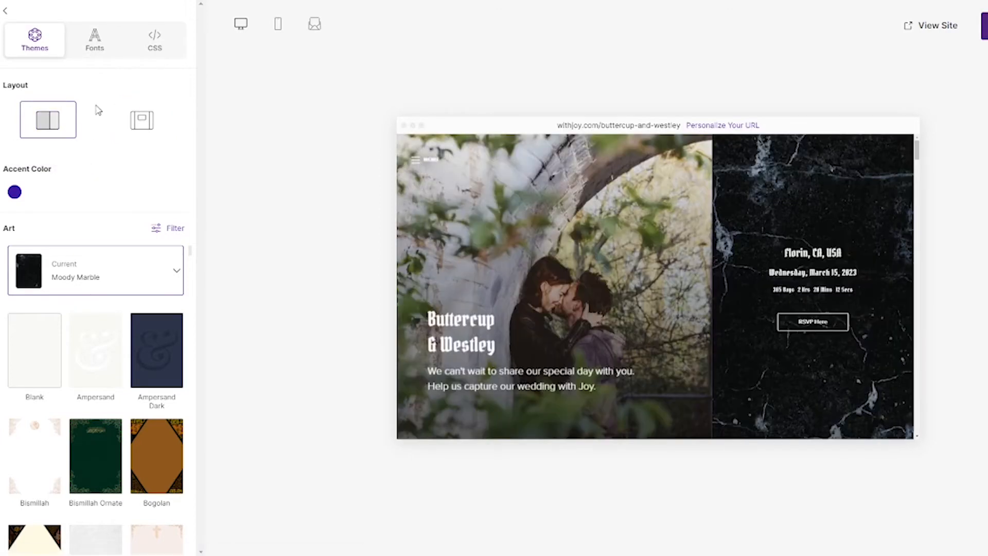
left_click(161, 41)
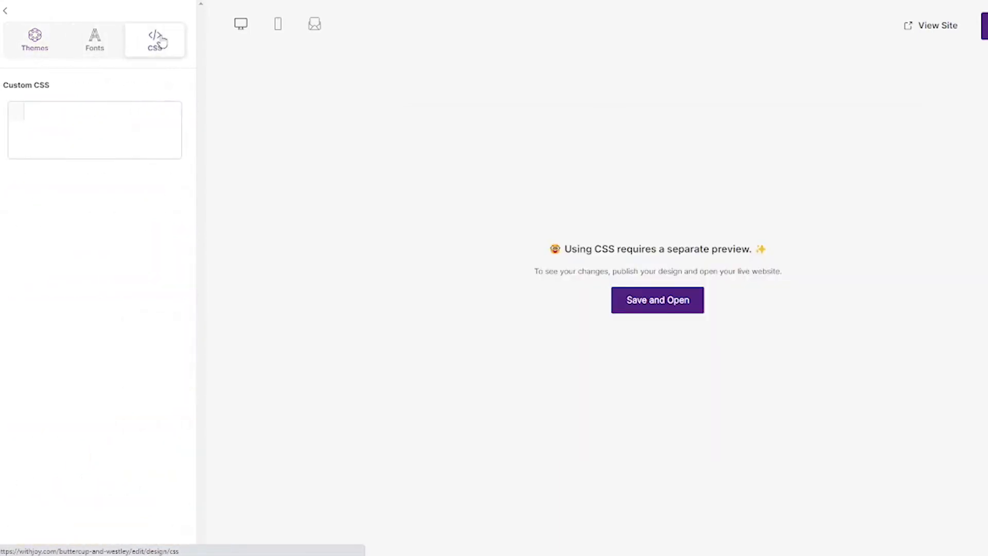
left_click(110, 134)
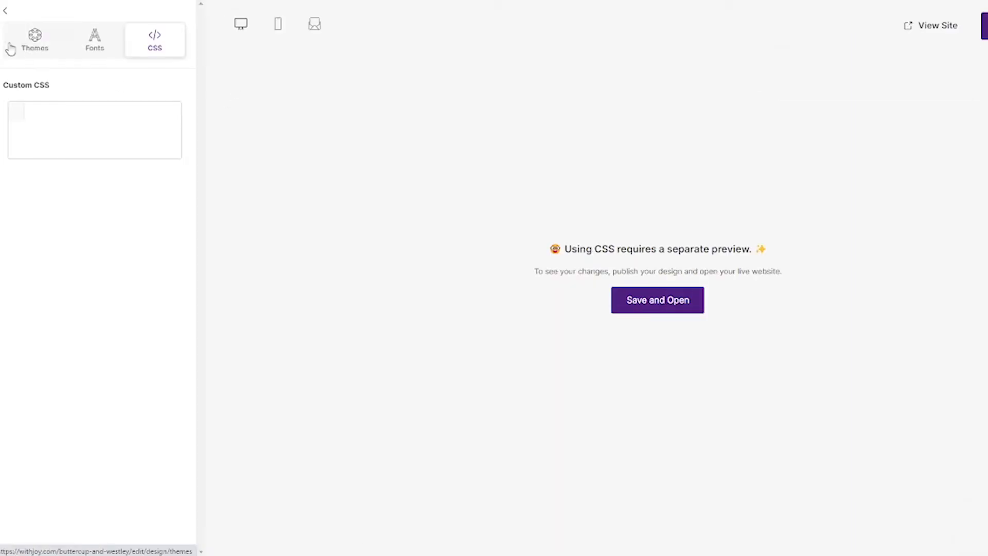
left_click(27, 50)
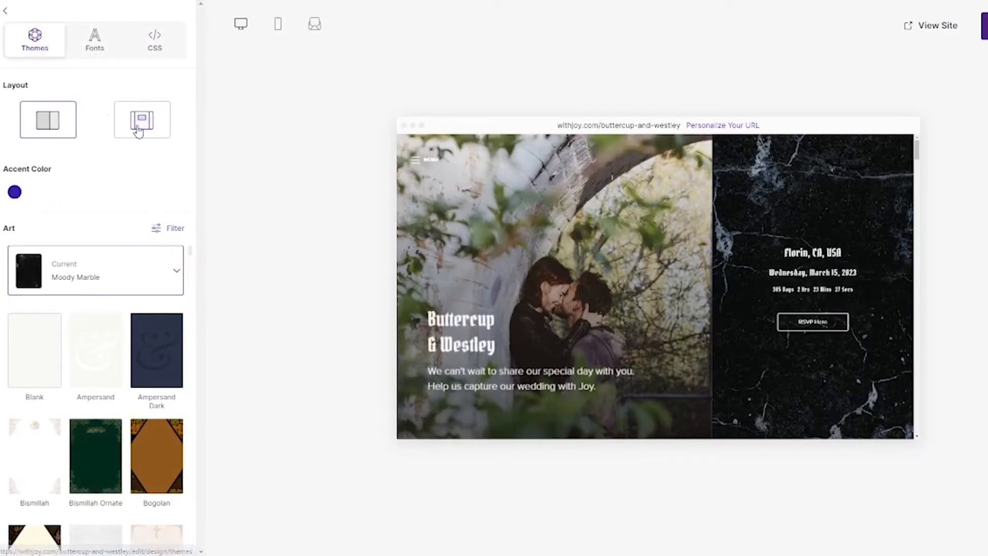
left_click(151, 127)
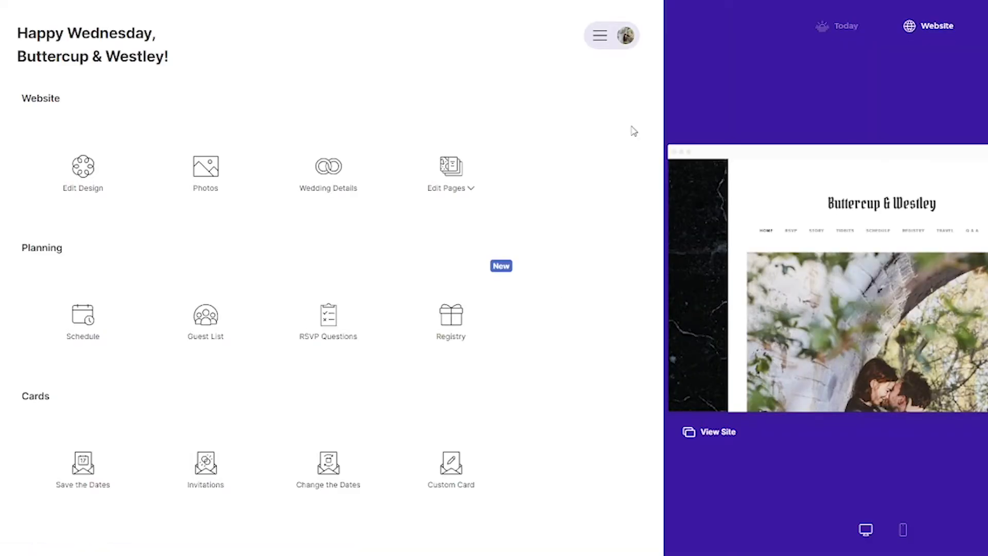
Step: Go to the wedding website's photos and add the first downloaded image file to a new upload
left_click(237, 156)
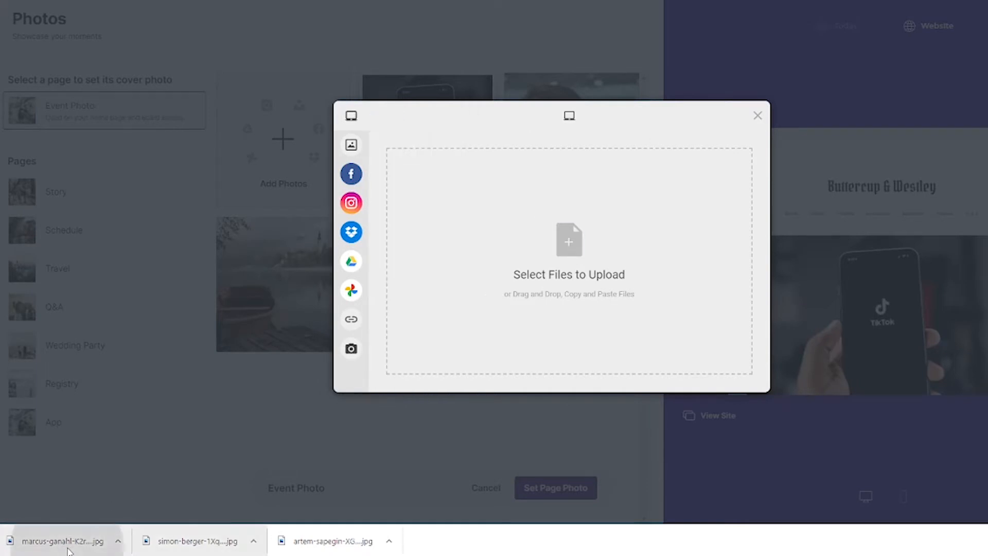
left_click_drag(68, 551, 504, 327)
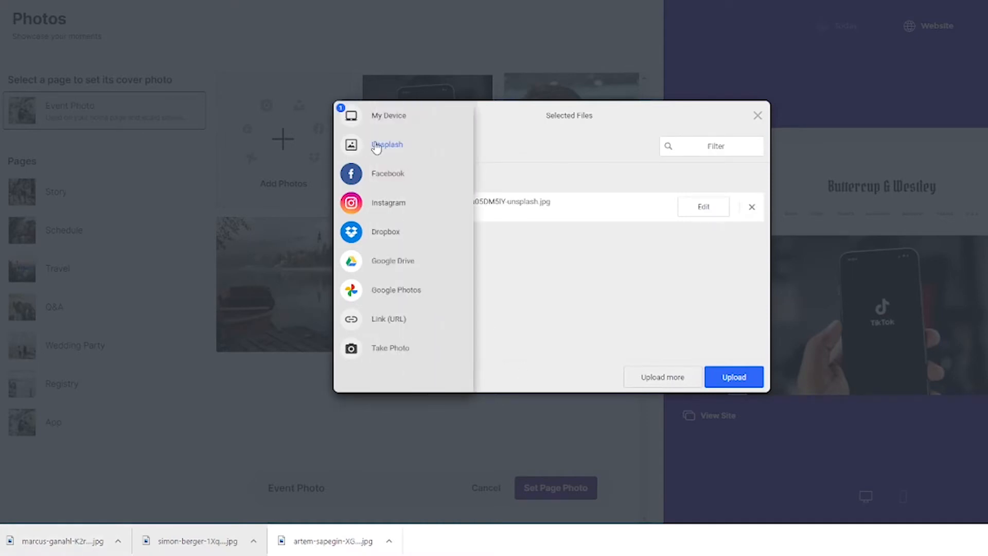
Step: Search Unsplash for "fairy tale" and add the open storybook photo to the upload selection
left_click(377, 146)
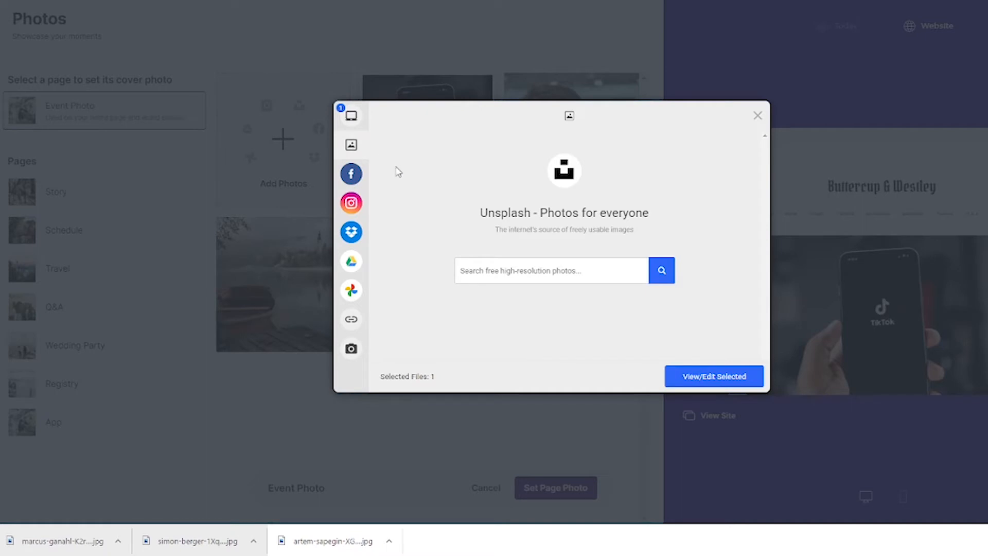
left_click(493, 276)
type("fairy ")
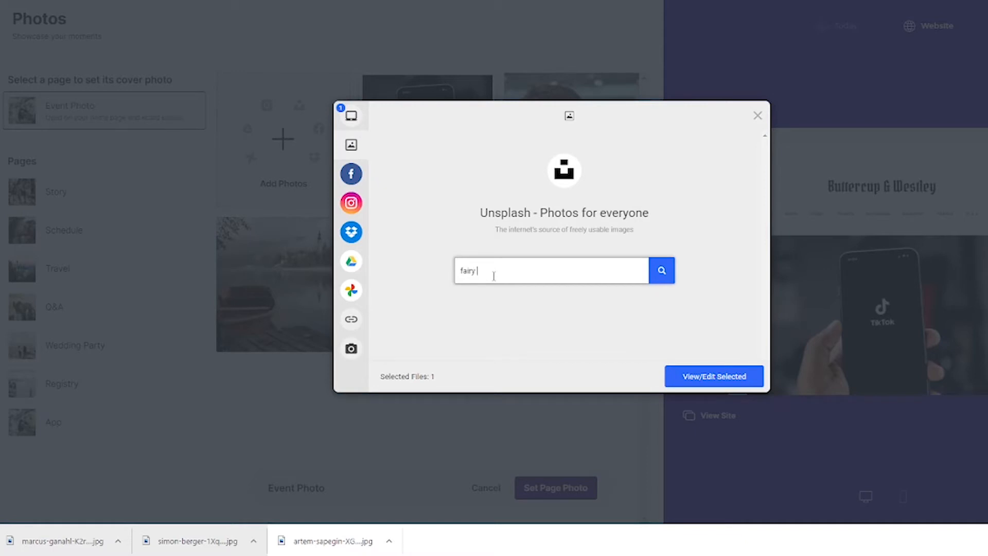
type("tale")
left_click(664, 274)
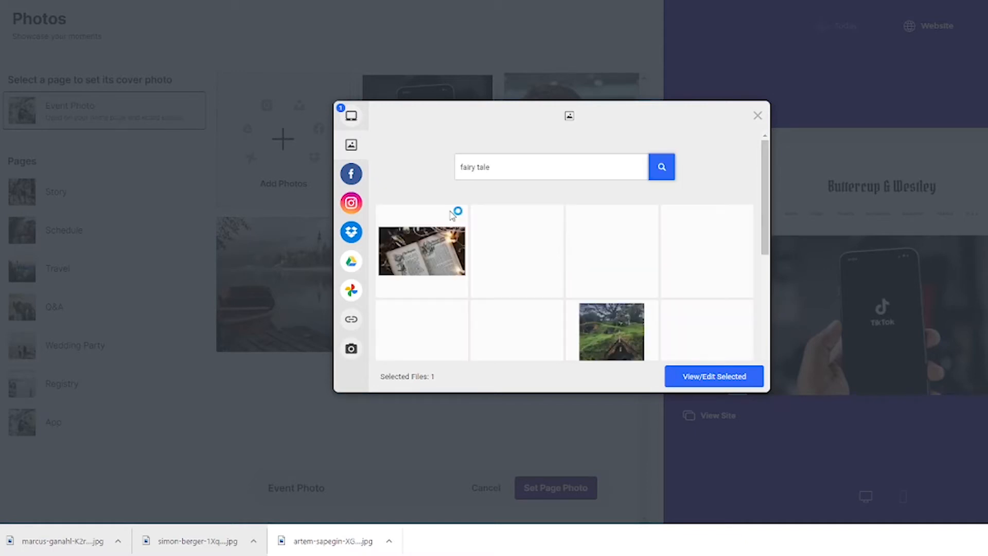
scroll(455, 214, "down", 1)
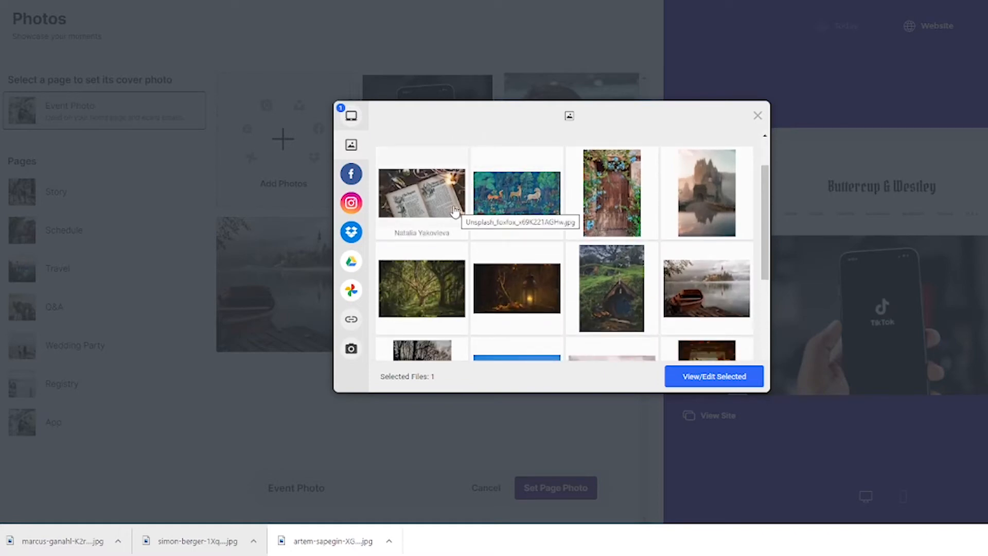
left_click(454, 208)
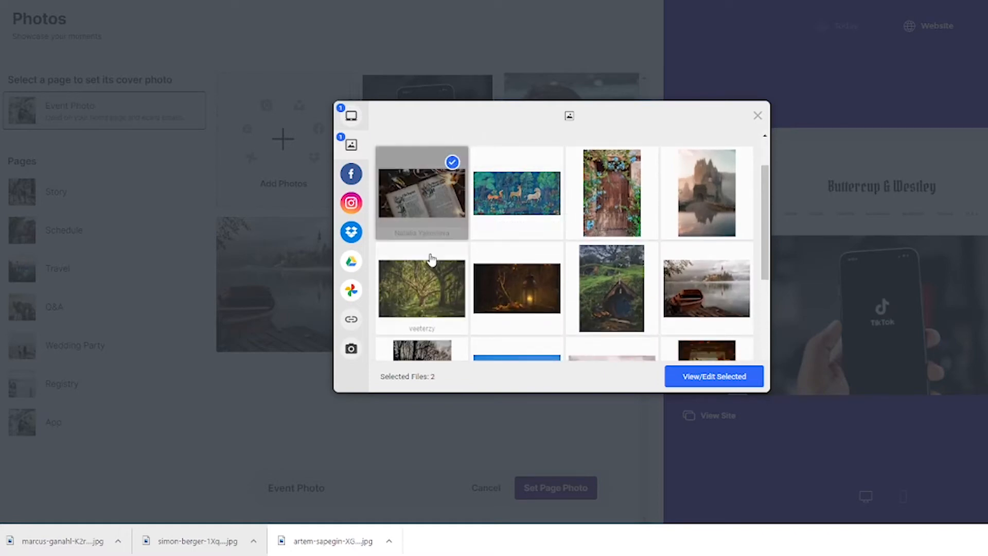
Step: Look through the Facebook, Instagram, Dropbox and Link (URL) sources for adding photos
left_click(375, 177)
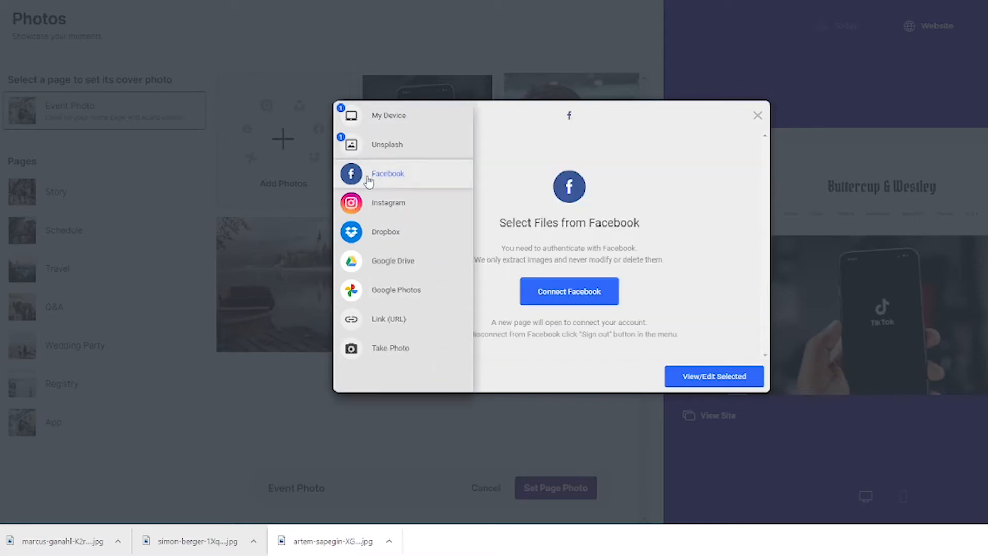
left_click(364, 206)
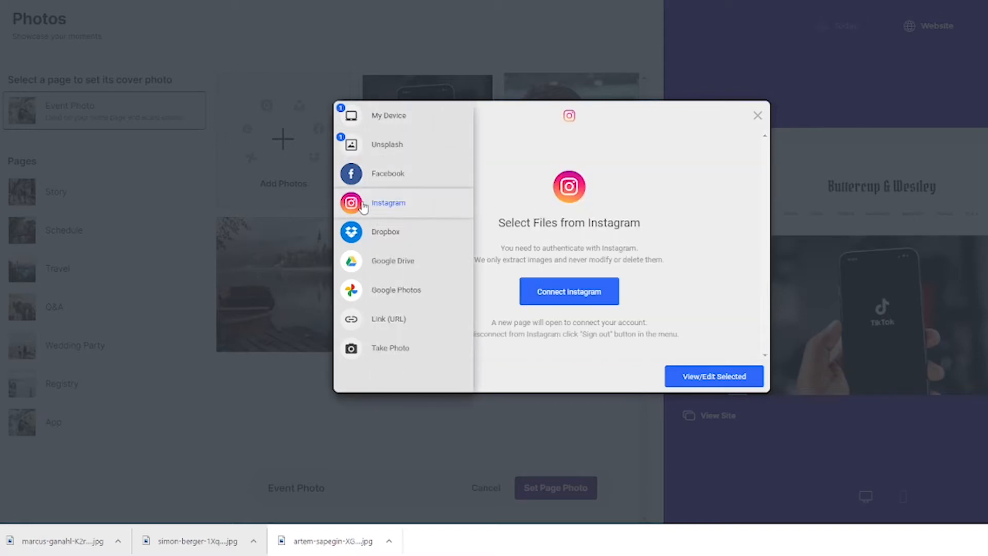
left_click(363, 236)
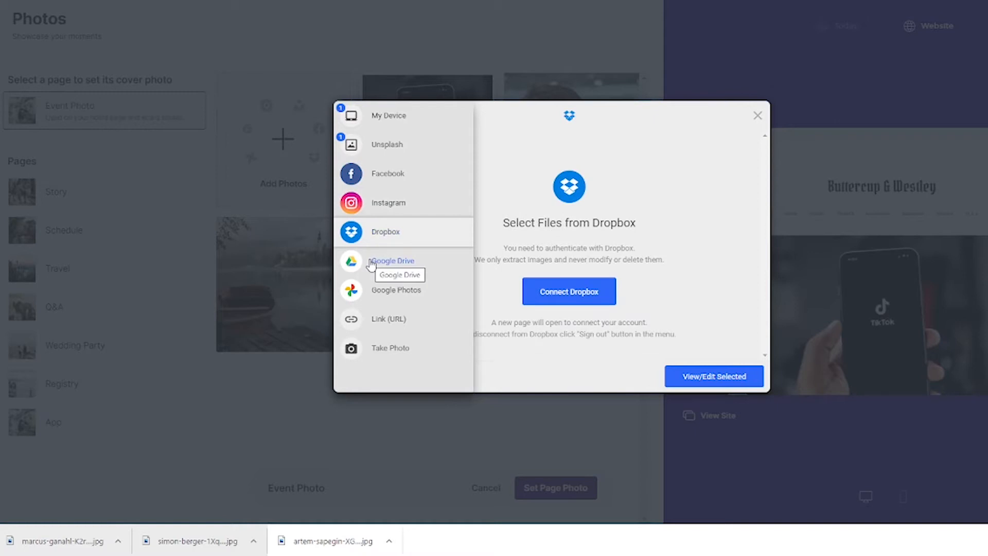
left_click(362, 326)
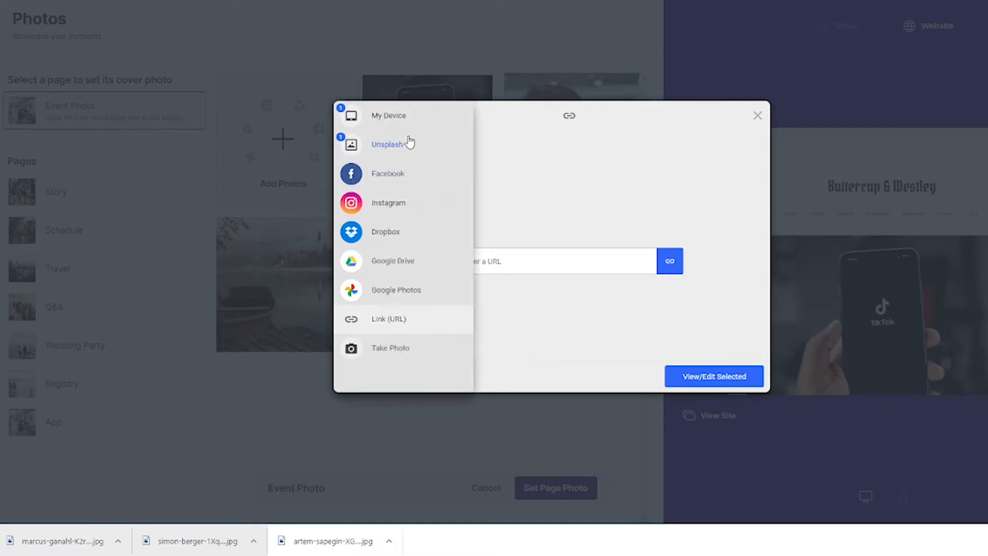
Step: Review the selected files and upload both photos to the wedding website's photo library
left_click(691, 381)
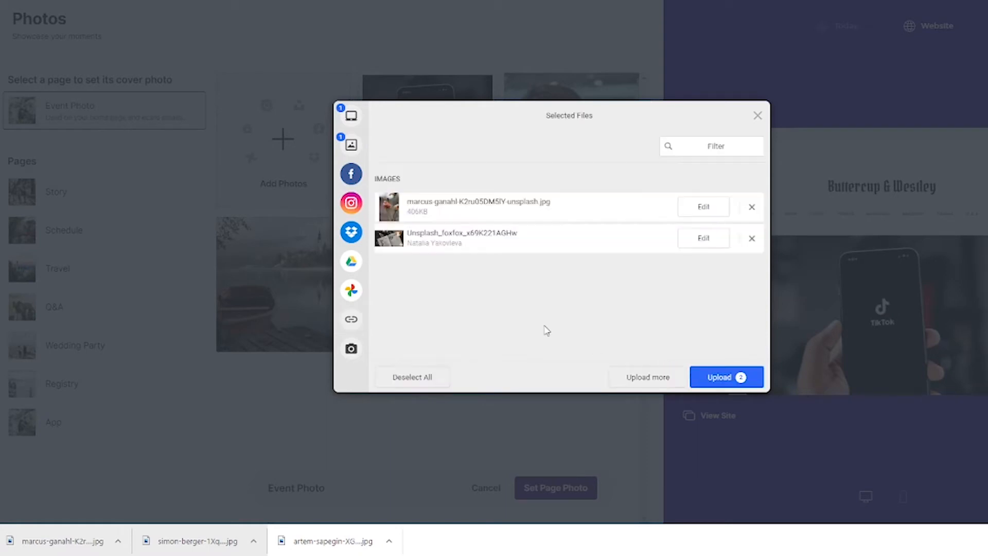
left_click(707, 378)
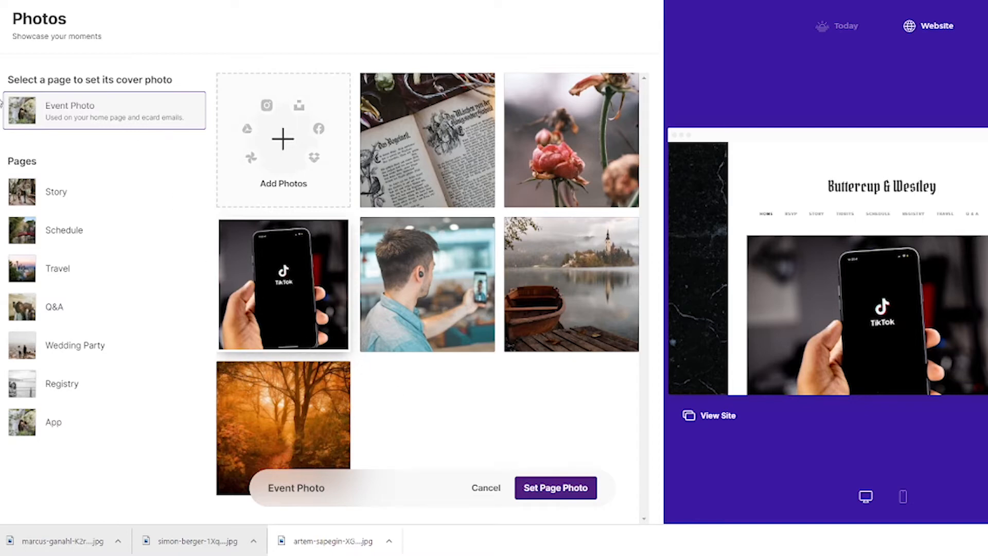
Step: Set the open storybook photo as the Event Photo cover used on the home page and ecard emails
left_click(82, 114)
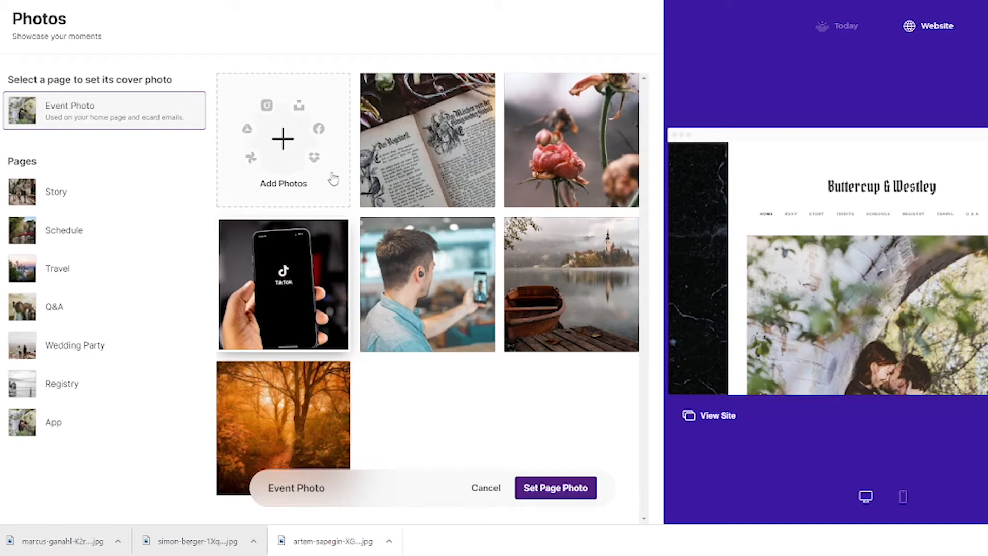
mouse_move(447, 162)
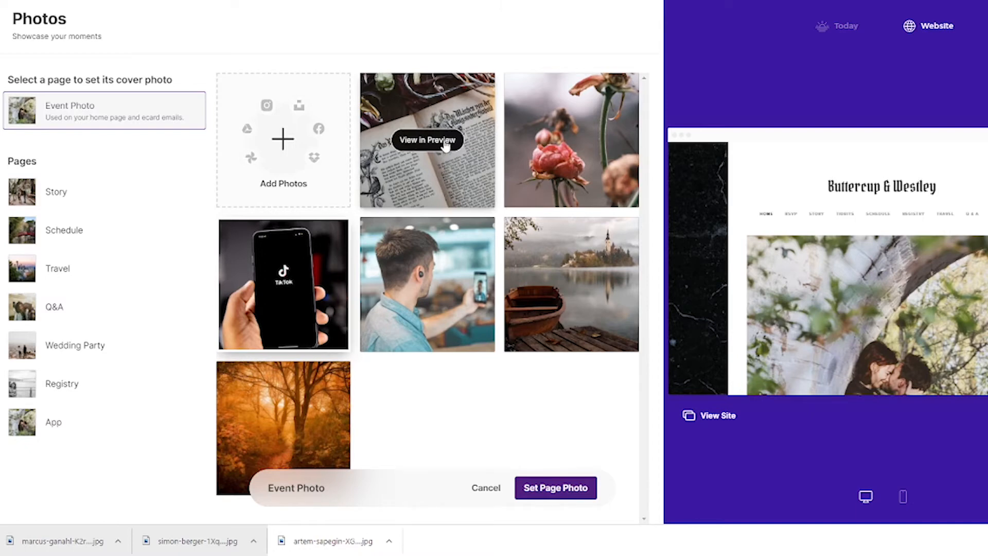
left_click(446, 147)
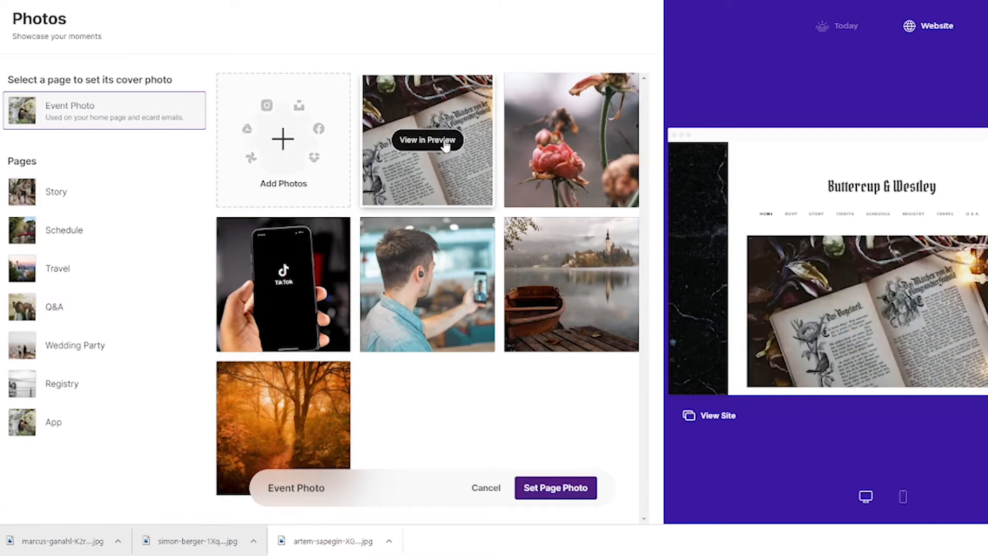
left_click(556, 495)
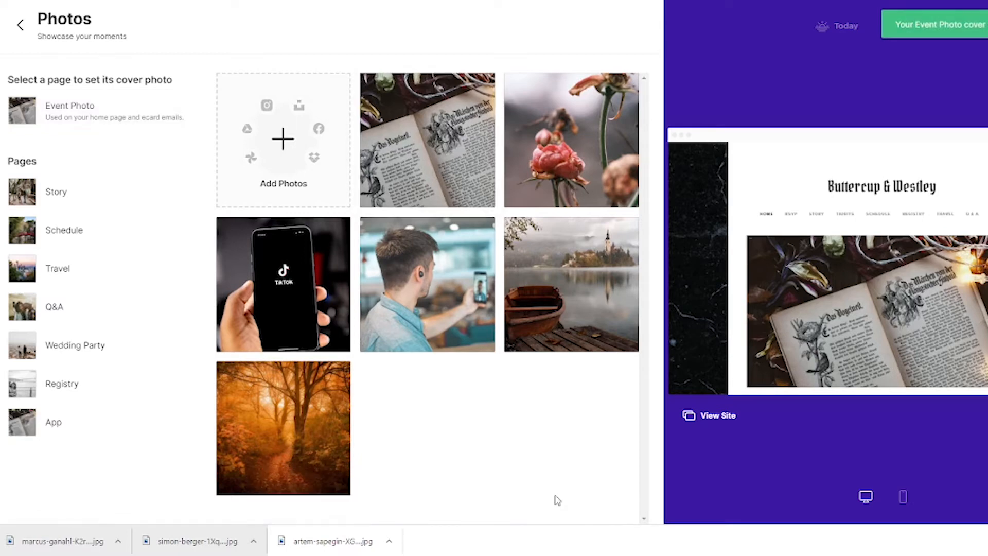
Step: Set the photo of the boat on the misty lake as the Story page's cover photo
left_click(81, 194)
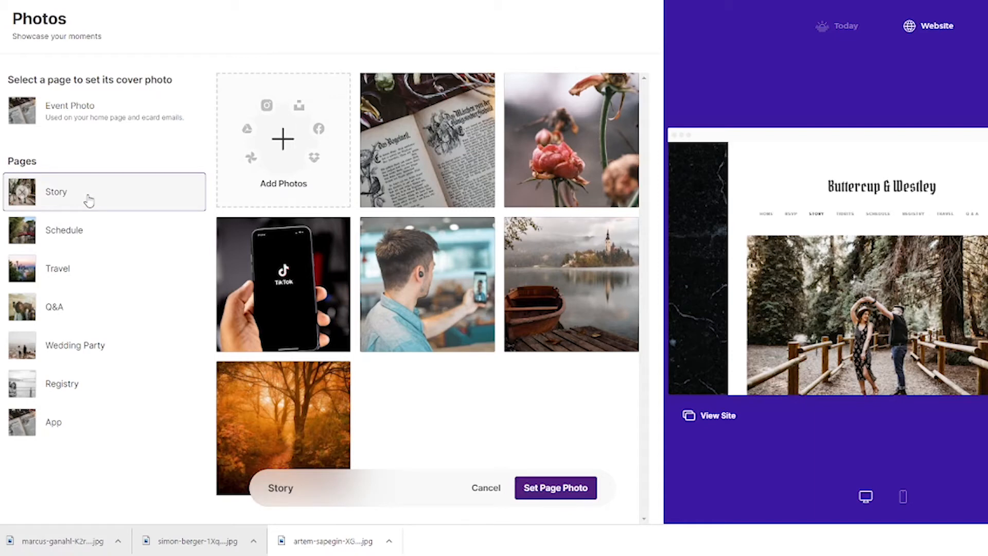
mouse_move(585, 319)
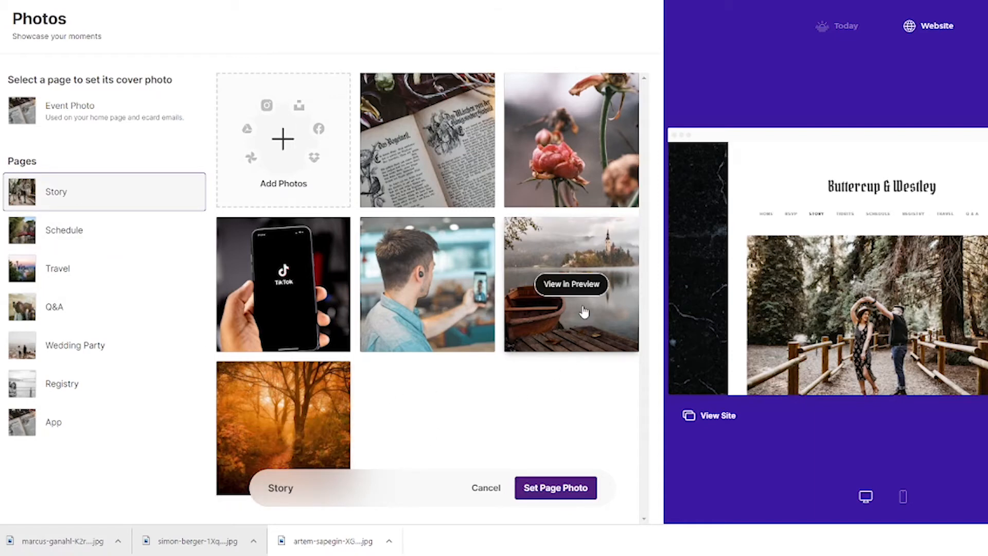
left_click(590, 290)
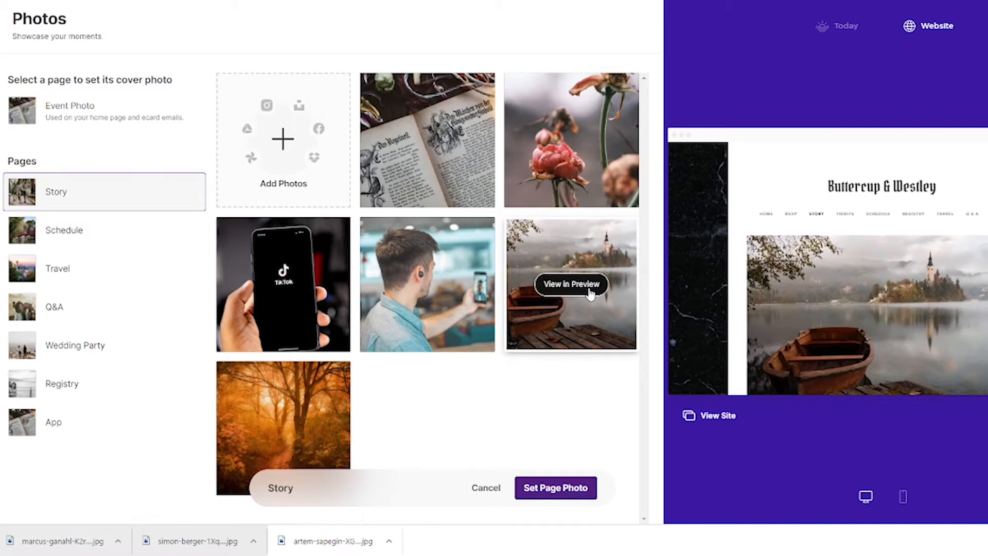
left_click(571, 495)
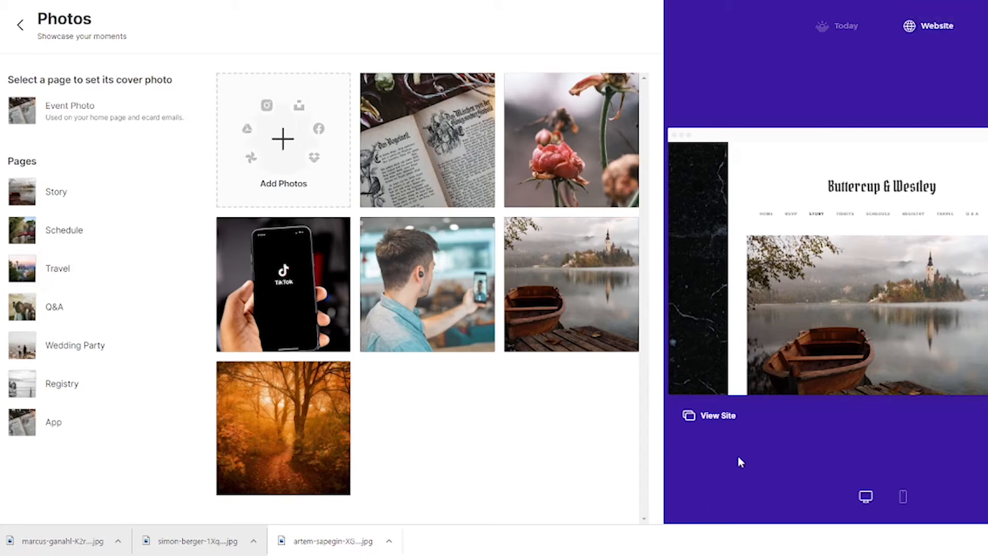
Step: View the live wedding site and look over its home page from the cover photo to the RSVP section
left_click(719, 416)
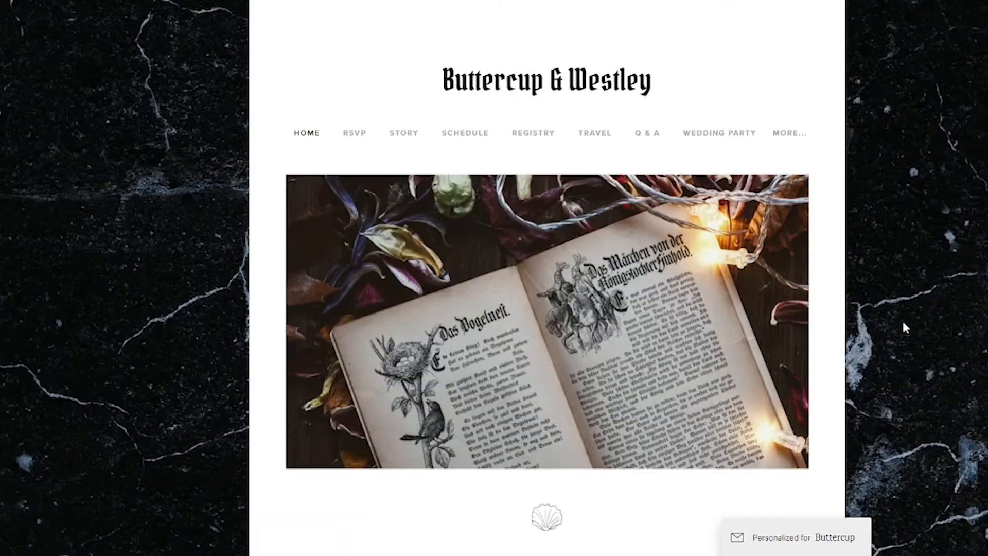
scroll(905, 324, "down", 5)
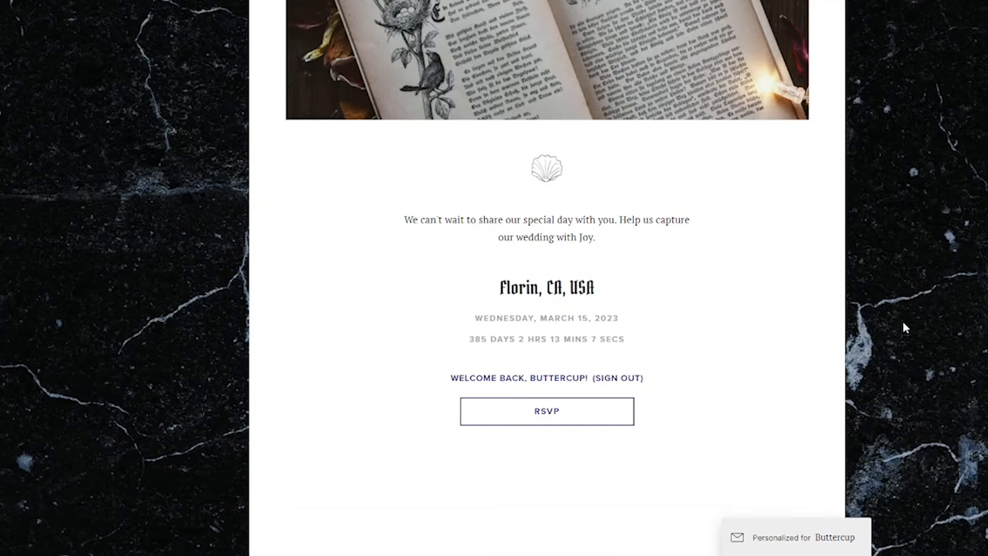
scroll(904, 327, "up", 7)
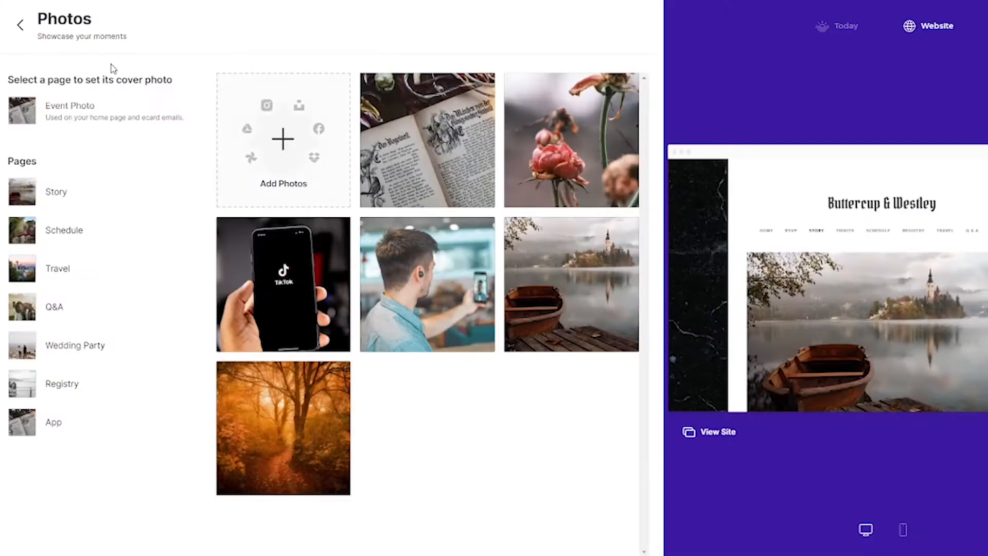
Step: Leave the photos for the wedding's general settings and set the event's time zone to (GMT-05:00) Canada/Eastern
left_click(20, 25)
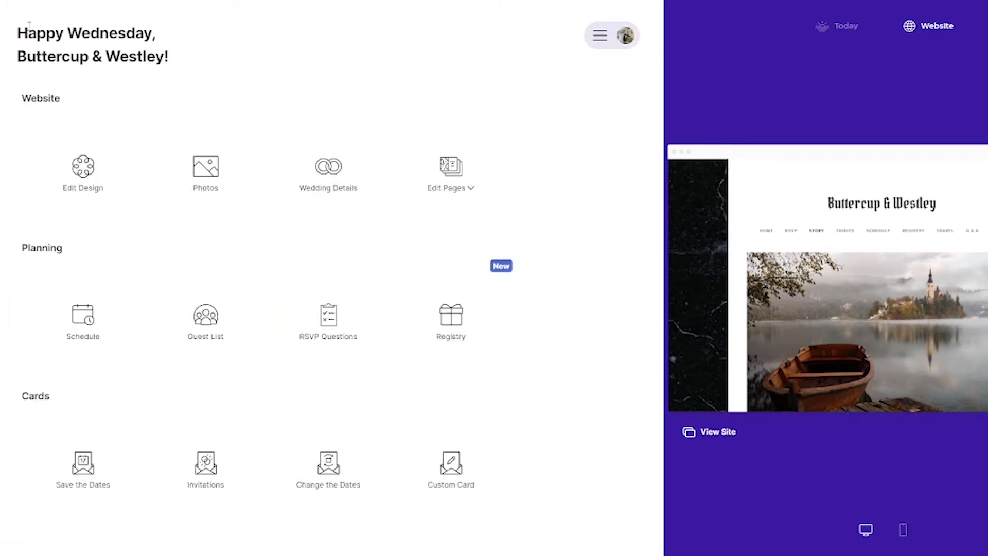
left_click(323, 129)
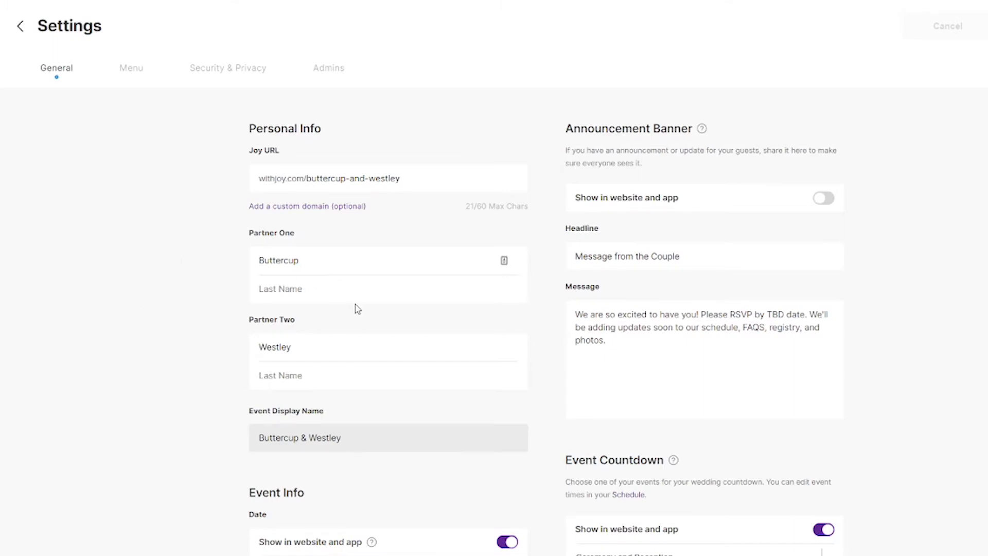
scroll(213, 369, "down", 3)
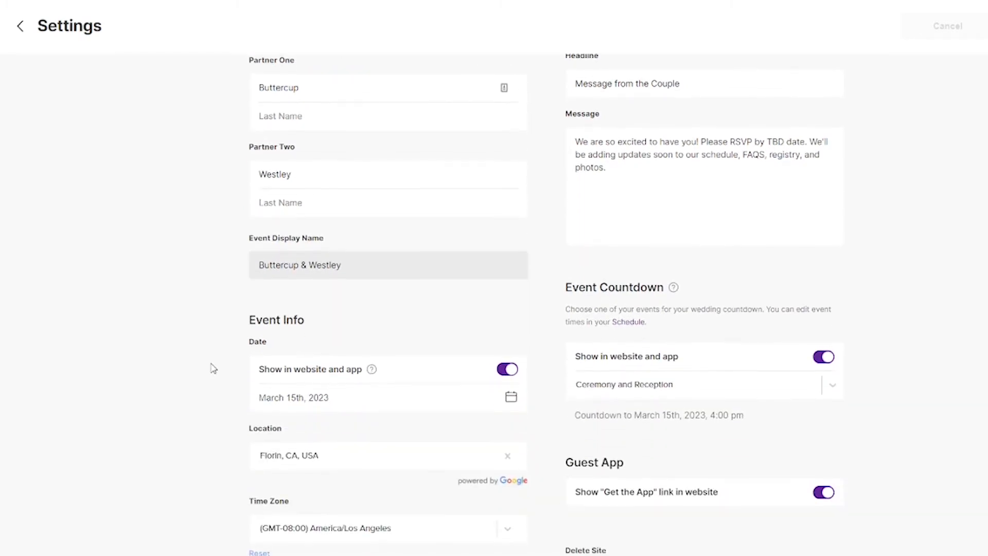
scroll(212, 368, "down", 2)
left_click(286, 399)
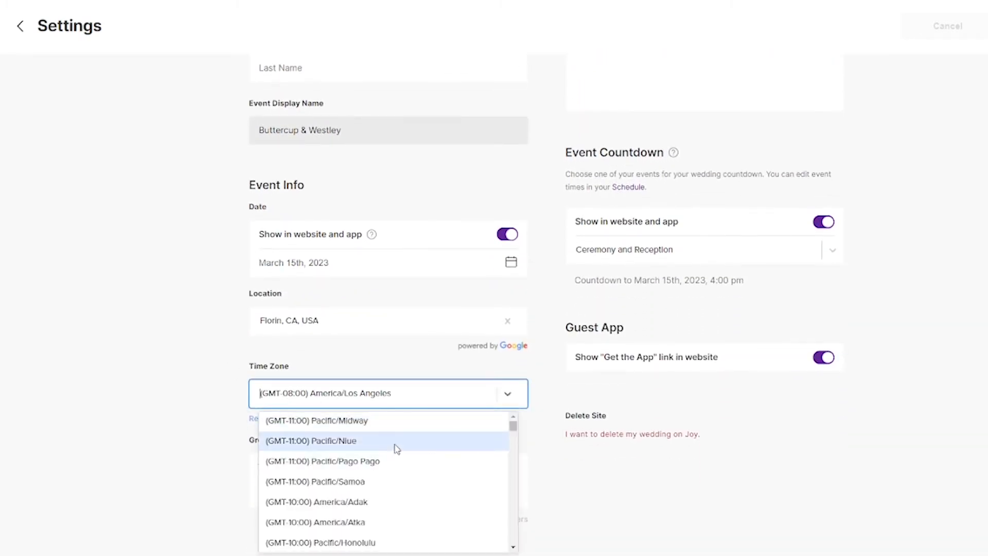
scroll(402, 453, "down", 5)
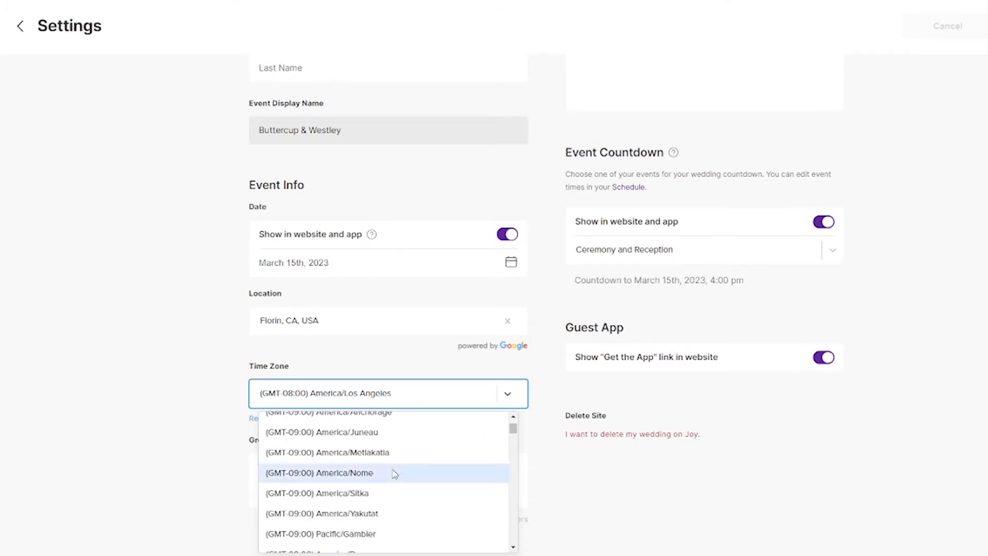
scroll(395, 474, "down", 3)
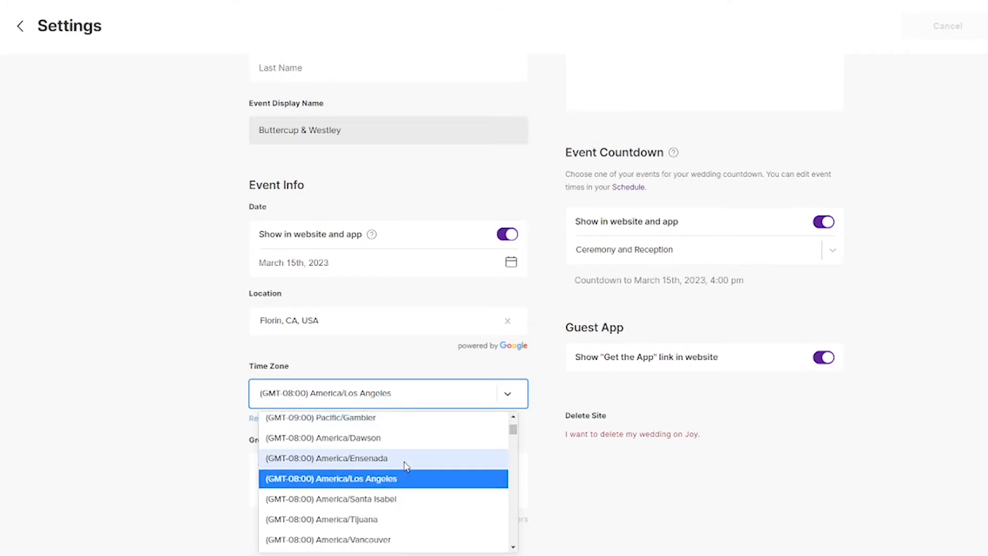
scroll(404, 476, "down", 2)
scroll(405, 480, "down", 2)
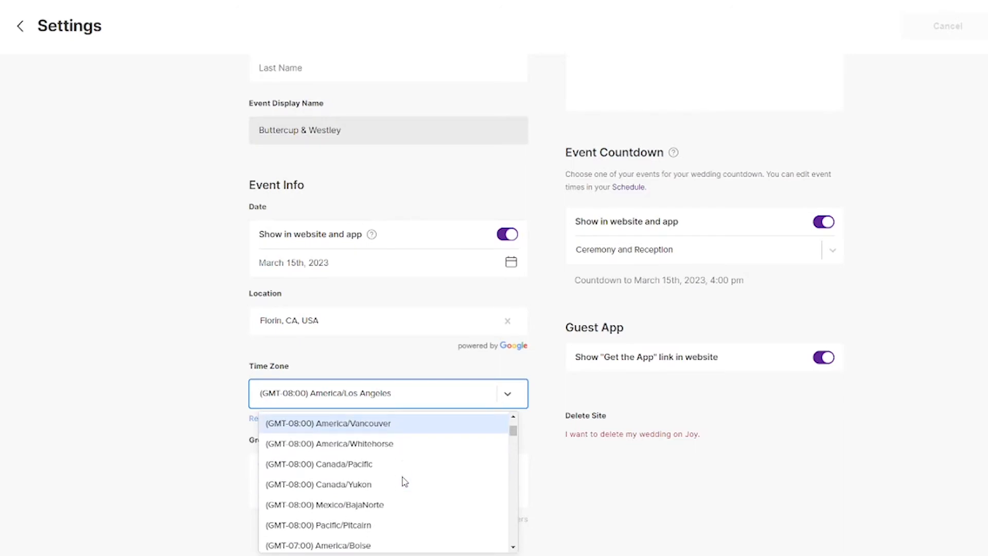
scroll(403, 477, "up", 2)
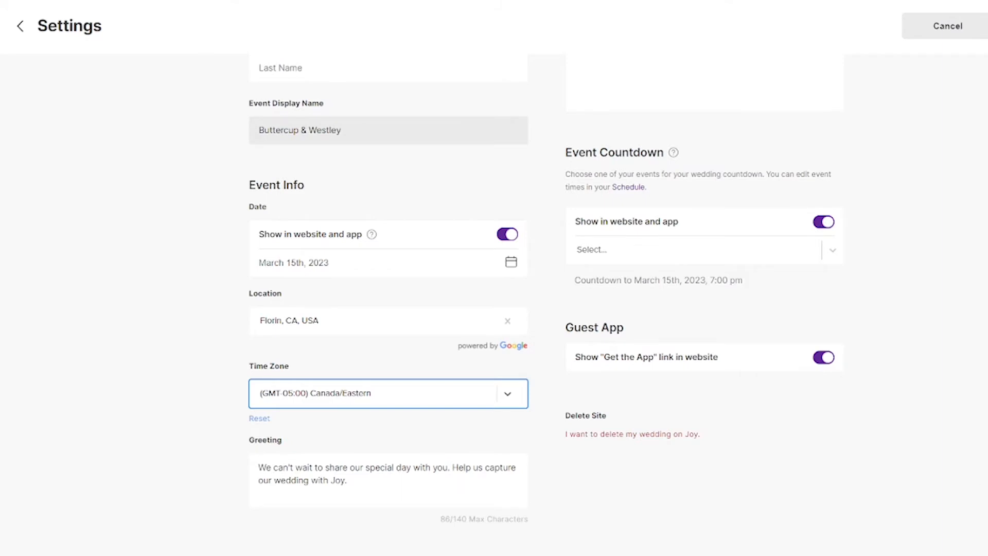
Step: Show the announcement banner in the website and app, and add "It's important!" to the end of its message
scroll(460, 487, "up", 5)
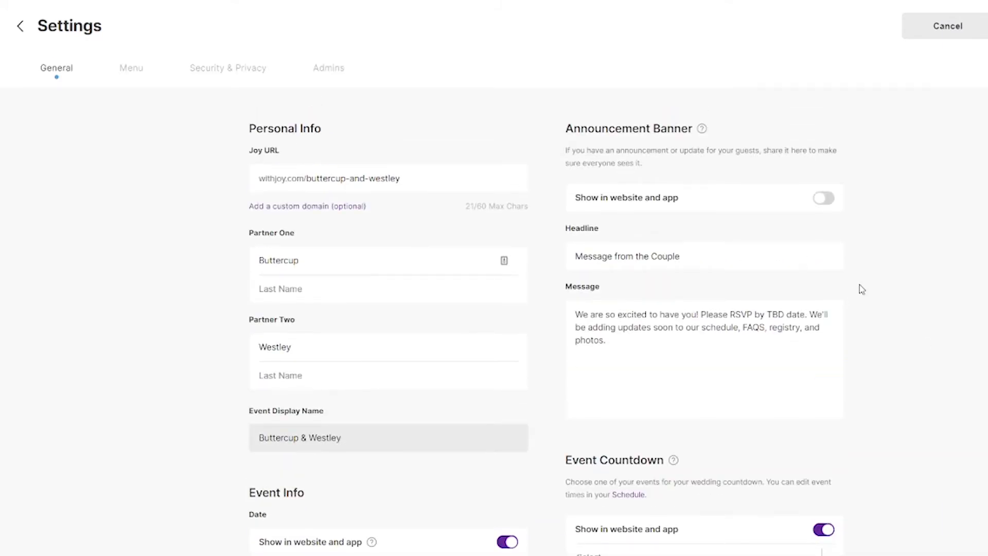
left_click(825, 201)
left_click(627, 340)
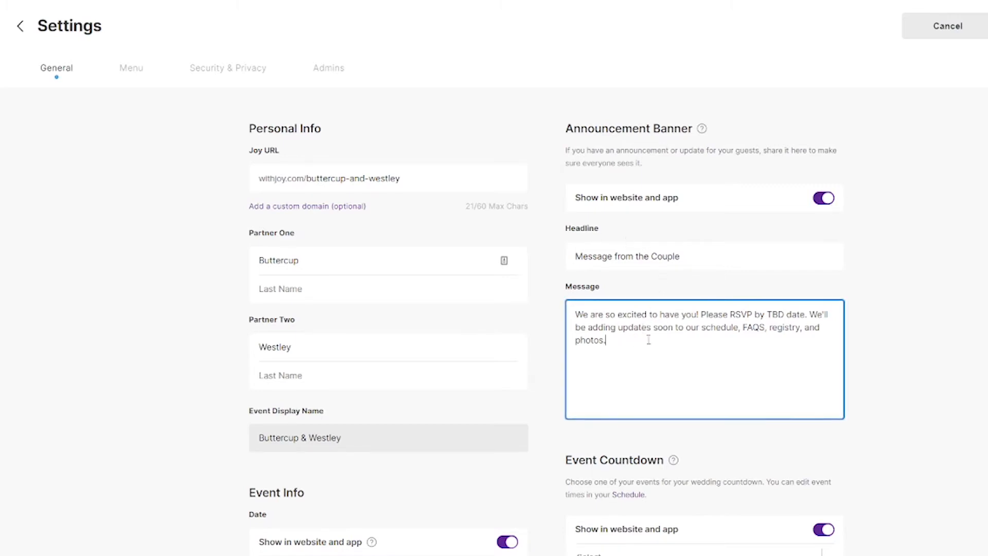
type("It's important!")
Step: Look through the events offered for the event countdown without choosing one, and save the general settings
scroll(615, 348, "down", 1)
scroll(681, 357, "down", 3)
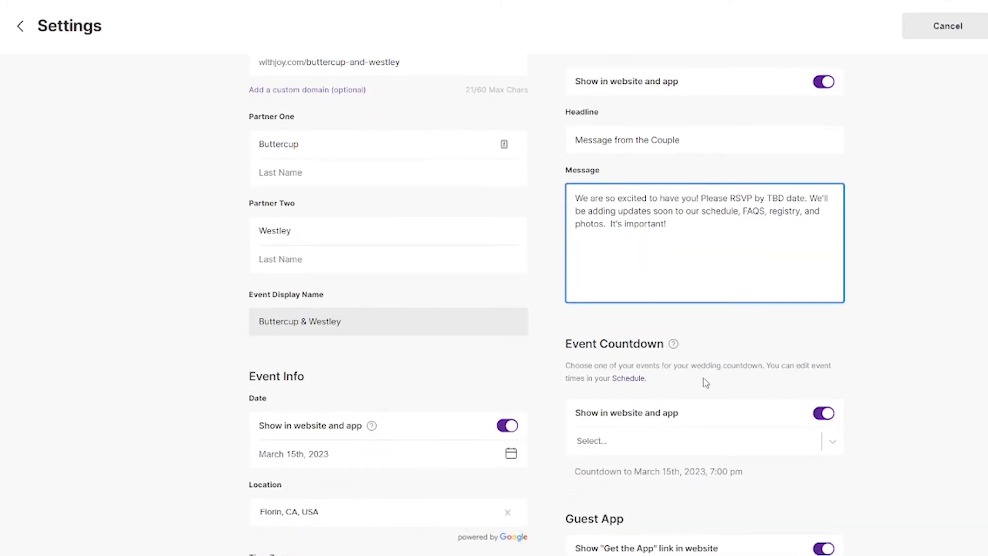
left_click(699, 386)
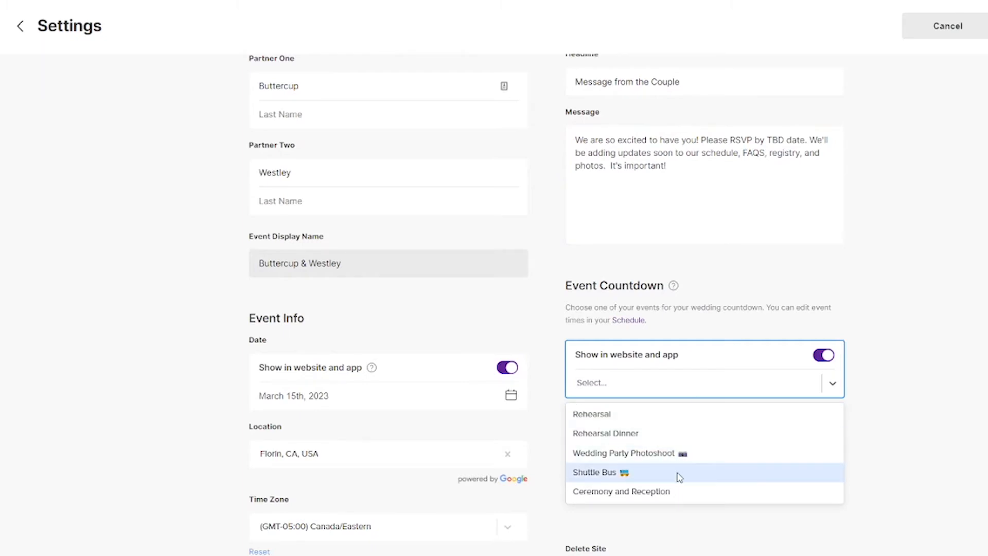
scroll(644, 453, "down", 1)
left_click(908, 386)
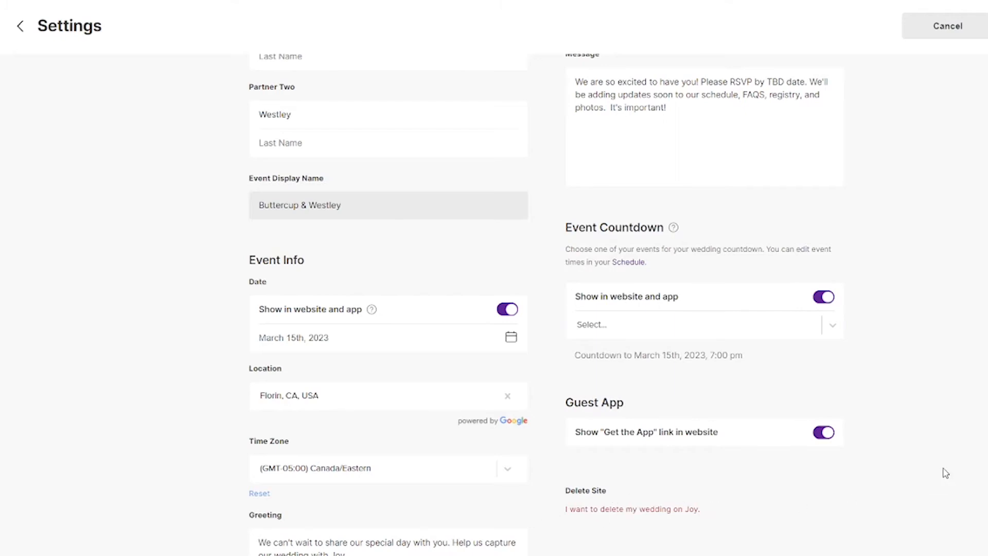
scroll(946, 473, "up", 5)
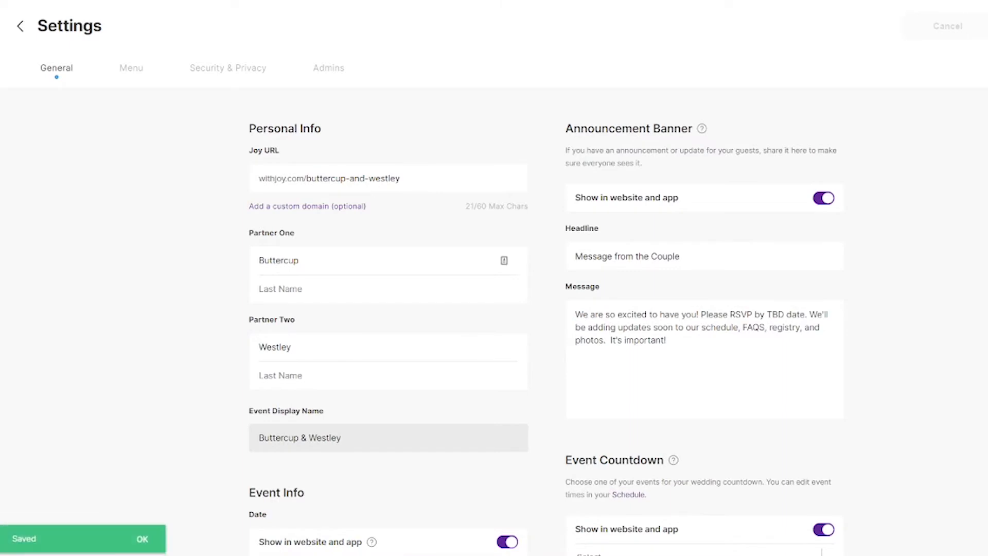
Step: Reorder the website's menu pages so Q & A comes after Registry and Schedule sits between Q & A and Travel
left_click(136, 77)
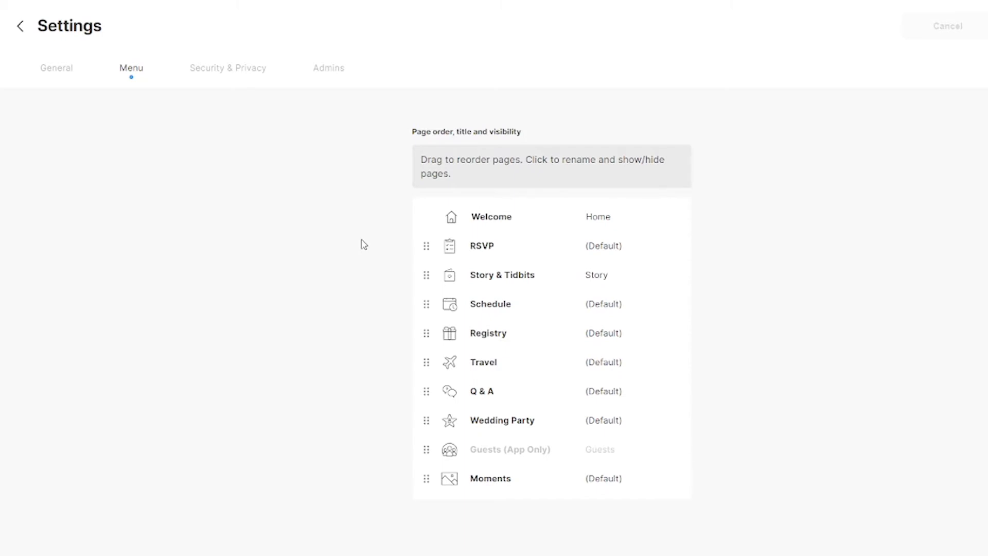
left_click(481, 246)
left_click_drag(424, 392, 424, 363)
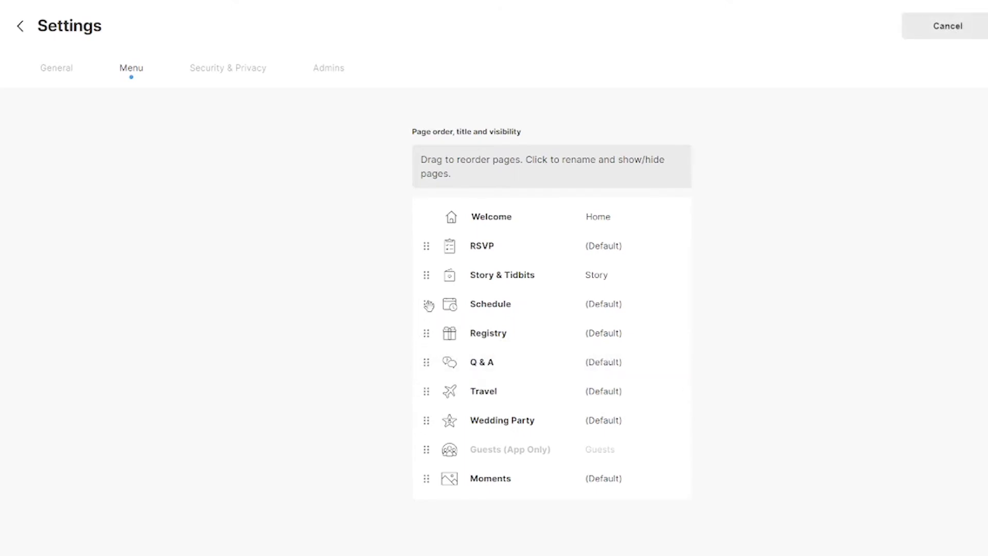
left_click_drag(427, 304, 422, 364)
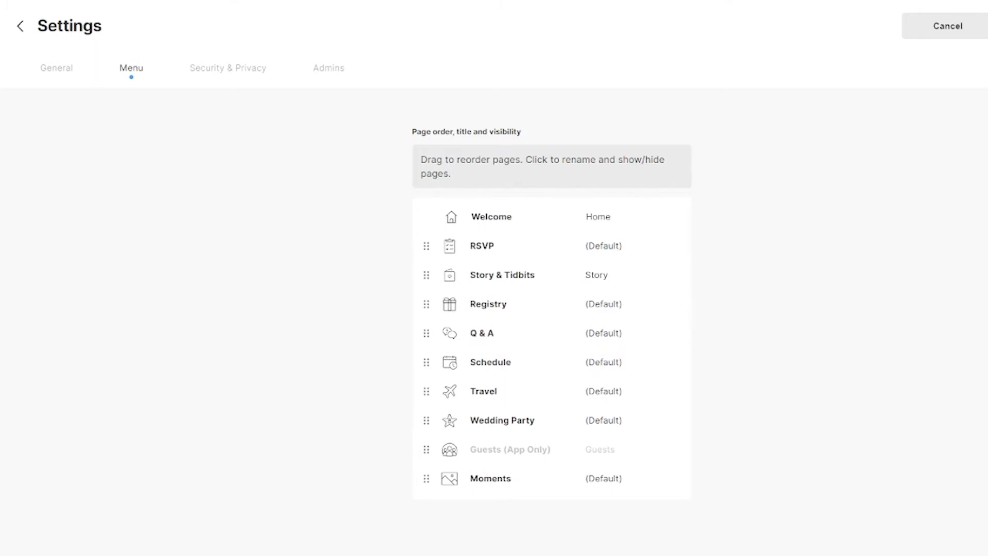
Step: Review the privacy modes in the security and privacy settings, keep Custom, and remove the password requirement from the RSVP page
left_click(237, 86)
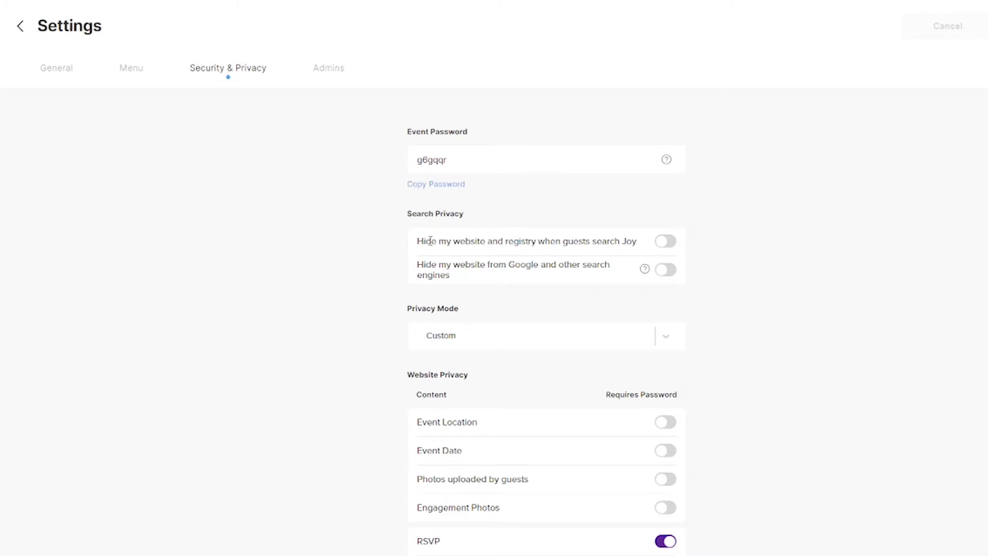
scroll(497, 265, "down", 1)
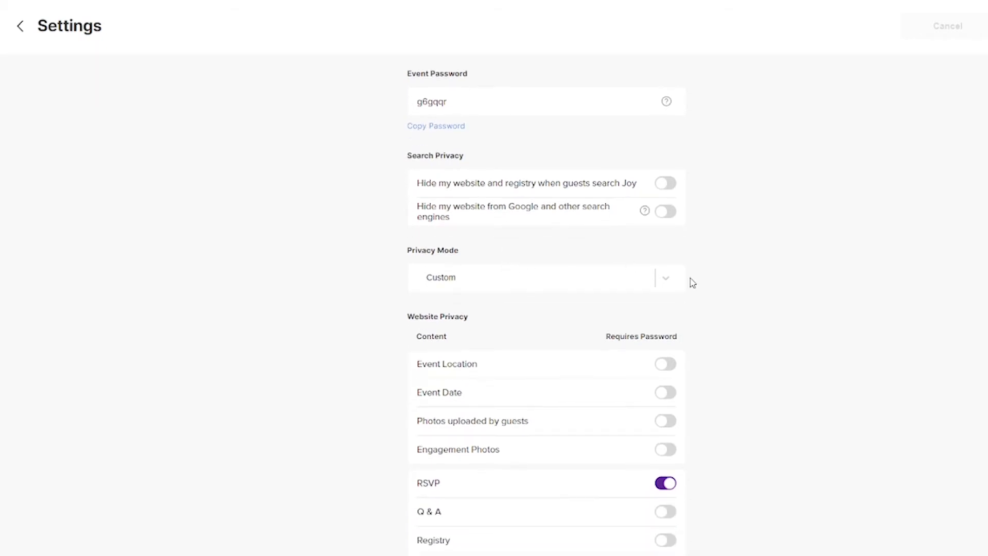
scroll(721, 273, "down", 1)
left_click(666, 222)
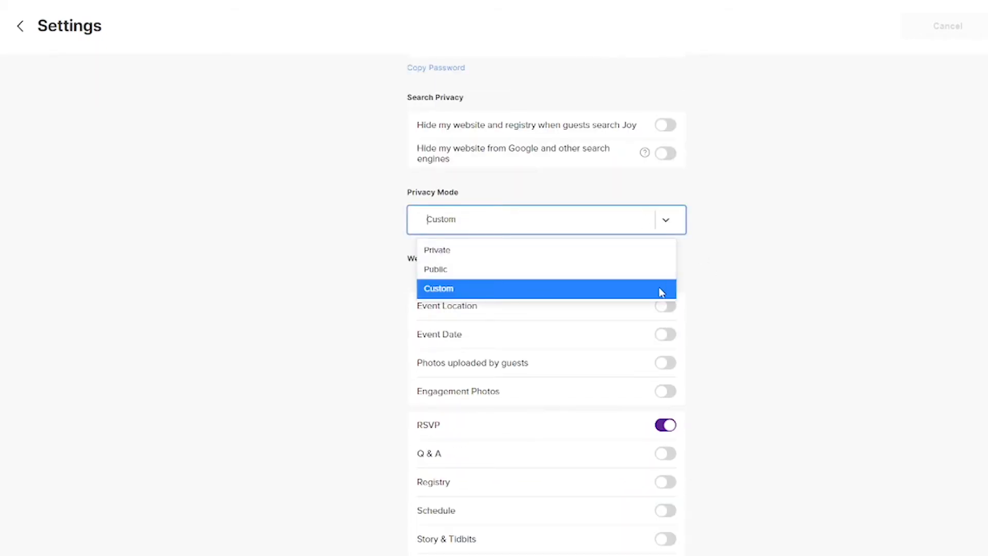
left_click(760, 303)
scroll(751, 311, "down", 2)
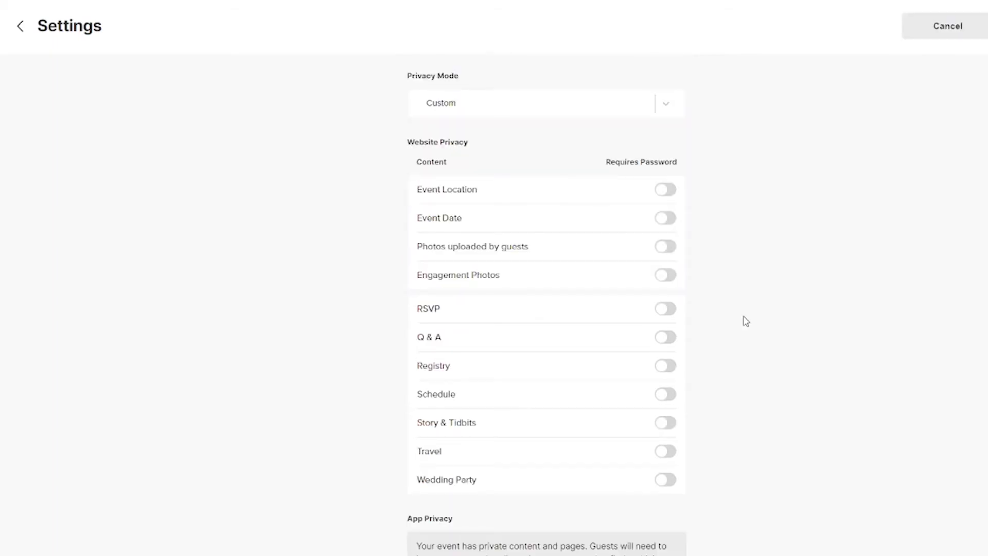
Step: Try requiring a password for the Schedule page, remove the requirement again, and save the privacy settings as Public
left_click(672, 401)
scroll(744, 346, "down", 1)
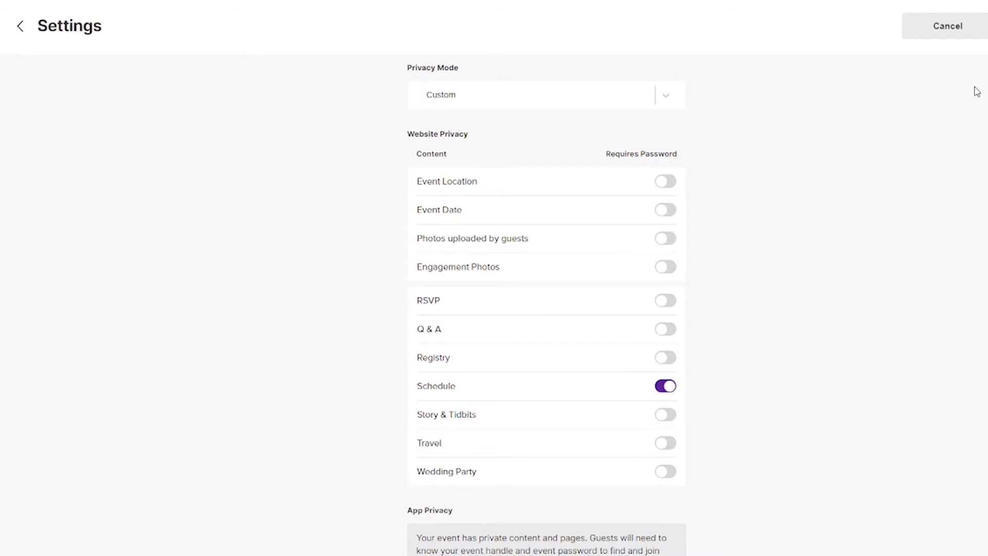
left_click(669, 387)
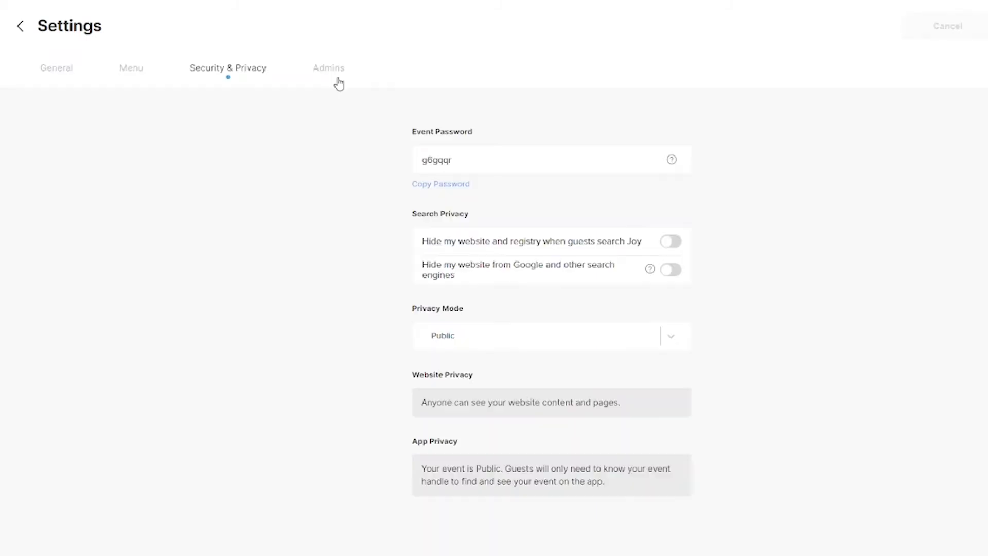
Step: View the wedding website's owner and admin settings
left_click(337, 80)
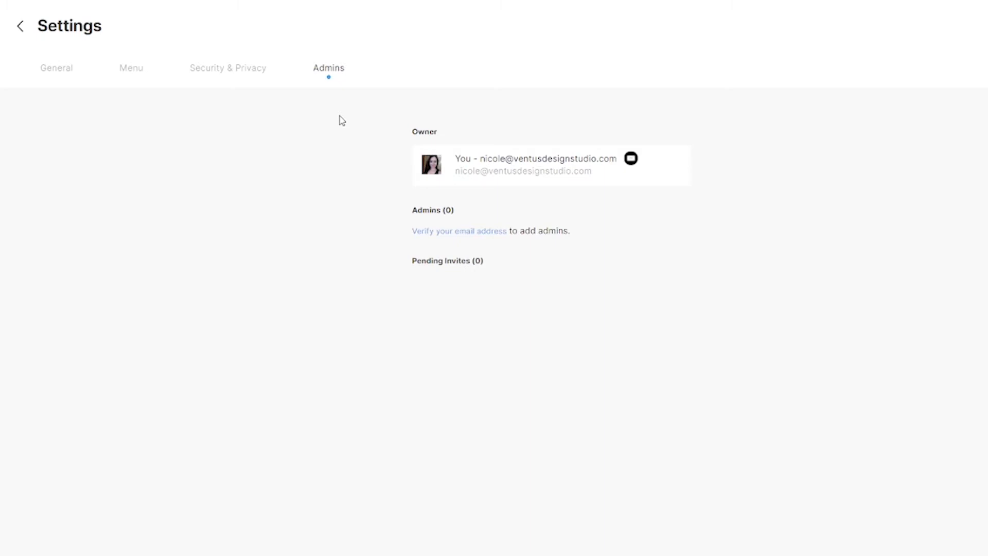
Step: Add the sentence "It was love story!" to the end of the how-you-met text on the Story page
left_click(20, 26)
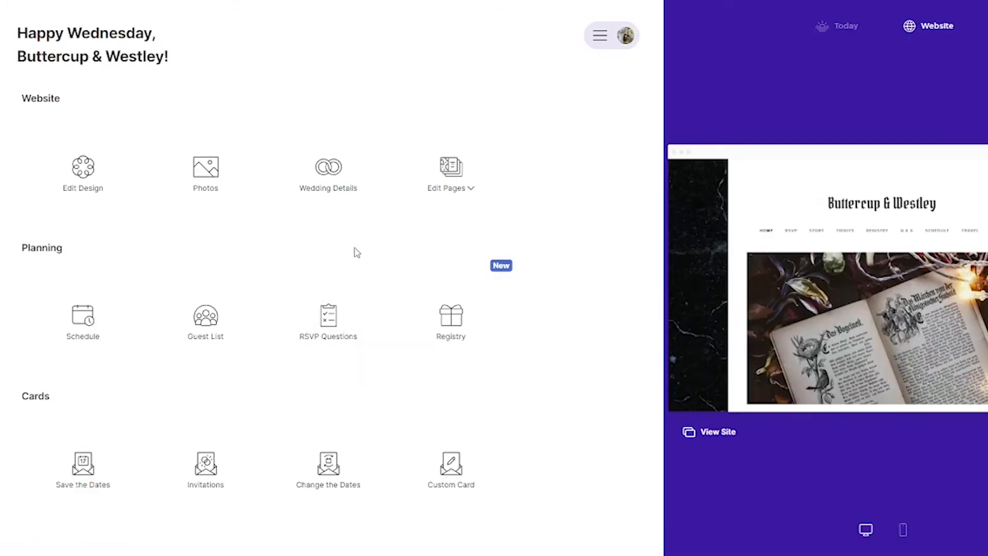
left_click(449, 165)
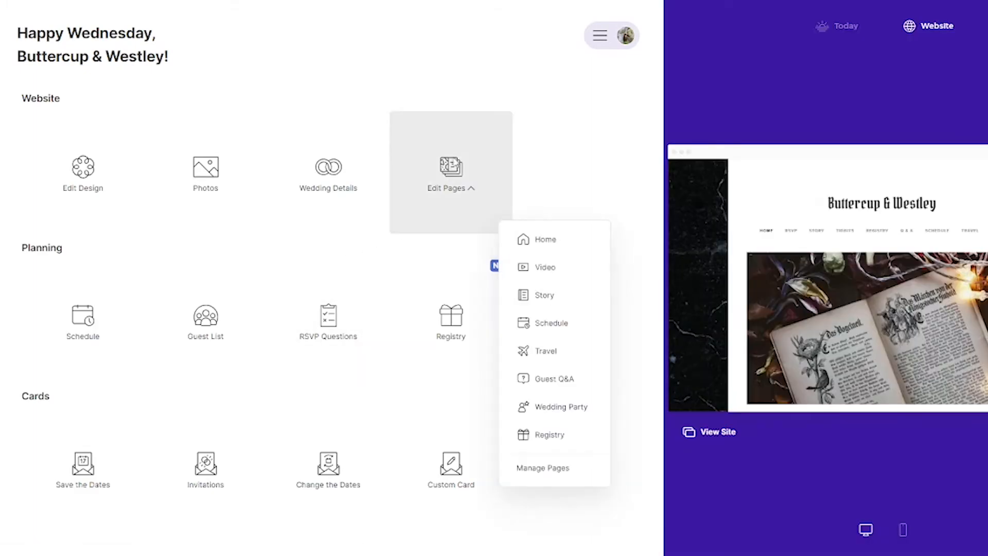
left_click(457, 181)
left_click(468, 201)
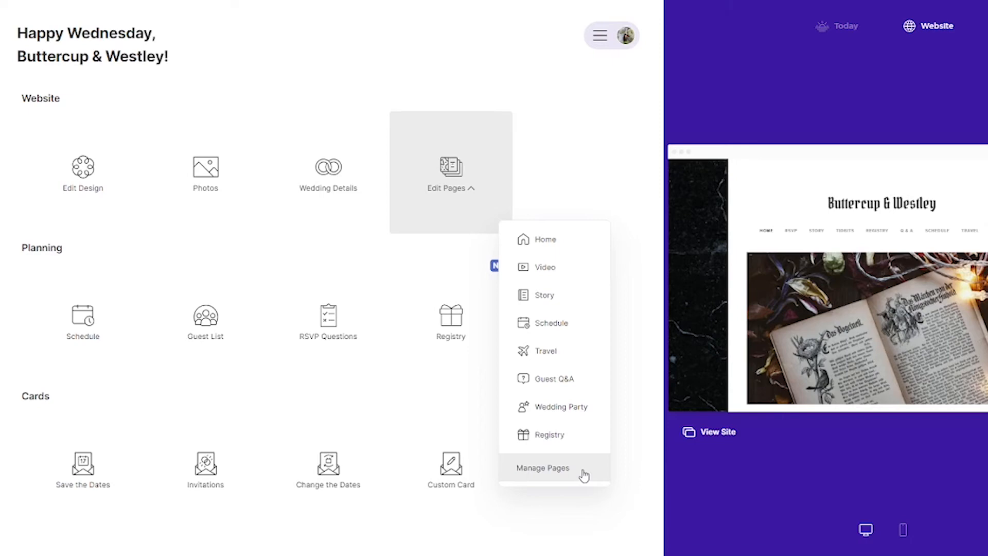
left_click(563, 303)
left_click(504, 281)
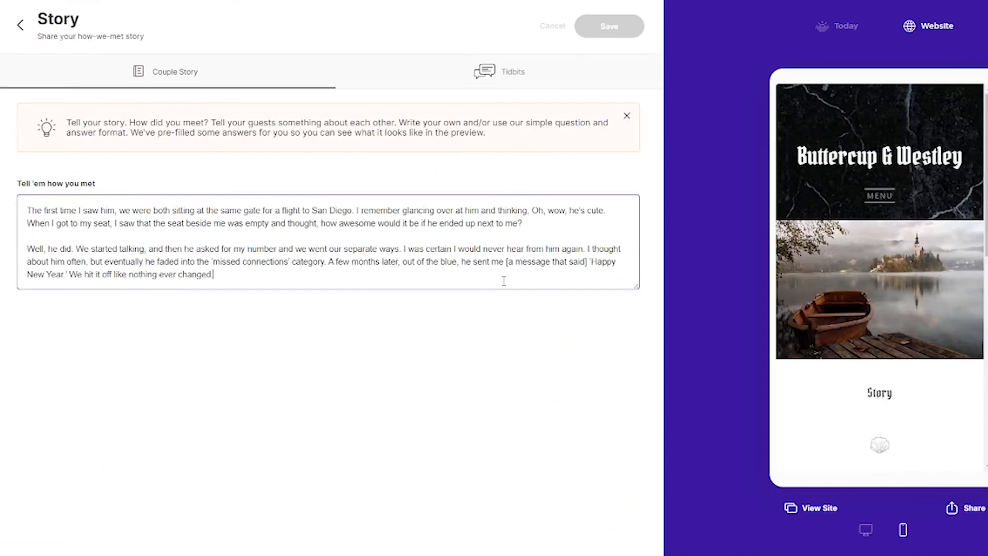
type(".  W")
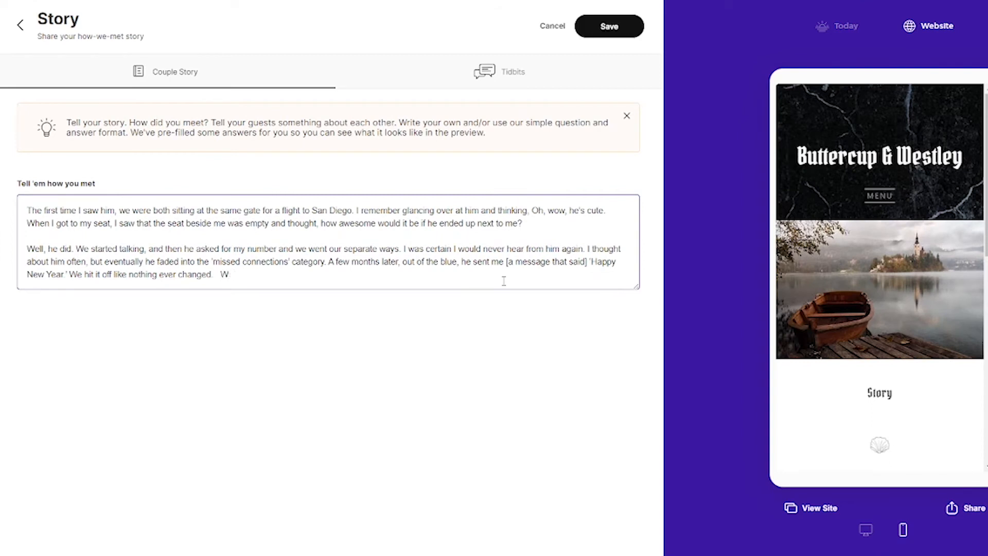
key("BackSpace")
type("It")
key("BackSpace")
key("BackSpace")
type("It was love story!")
Step: In the Story page's Tidbits, move the question "Who made the first move? How?" down and back up one place, and delete it
left_click(524, 80)
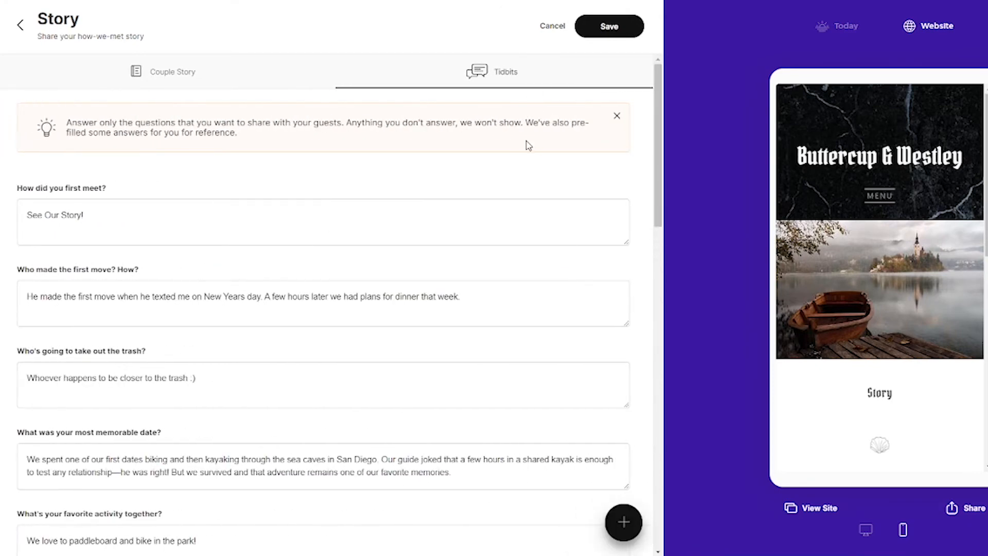
scroll(362, 301, "down", 2)
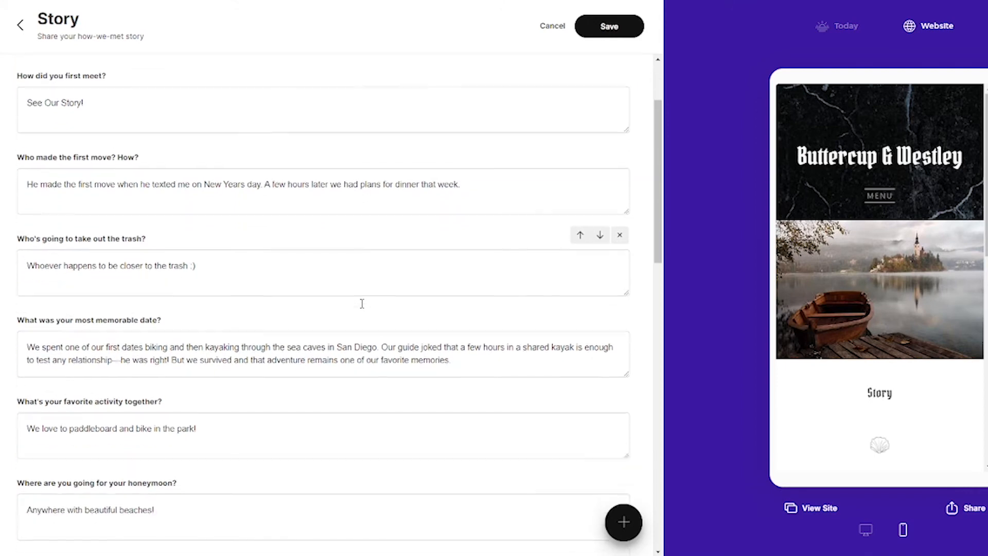
scroll(363, 307, "down", 3)
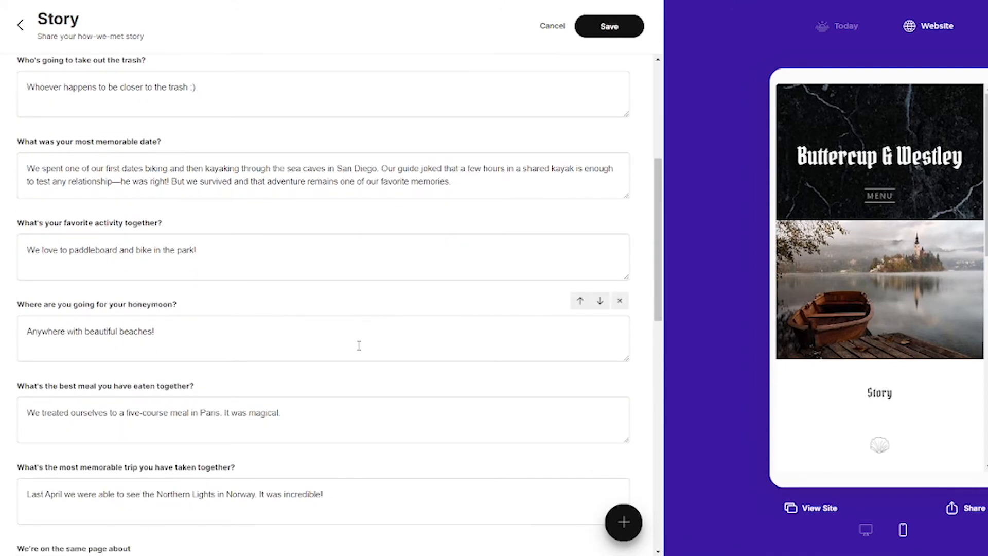
scroll(360, 346, "down", 1)
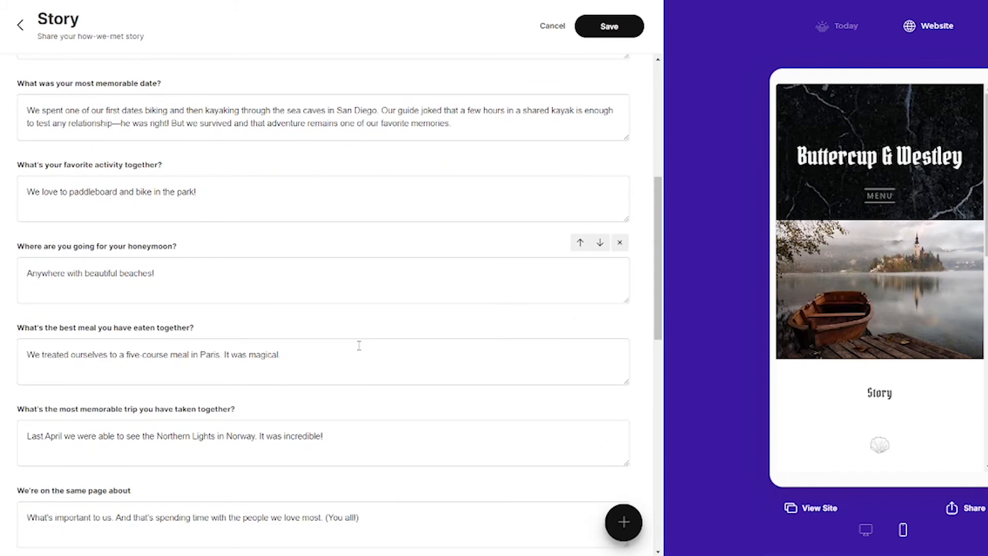
scroll(354, 345, "up", 6)
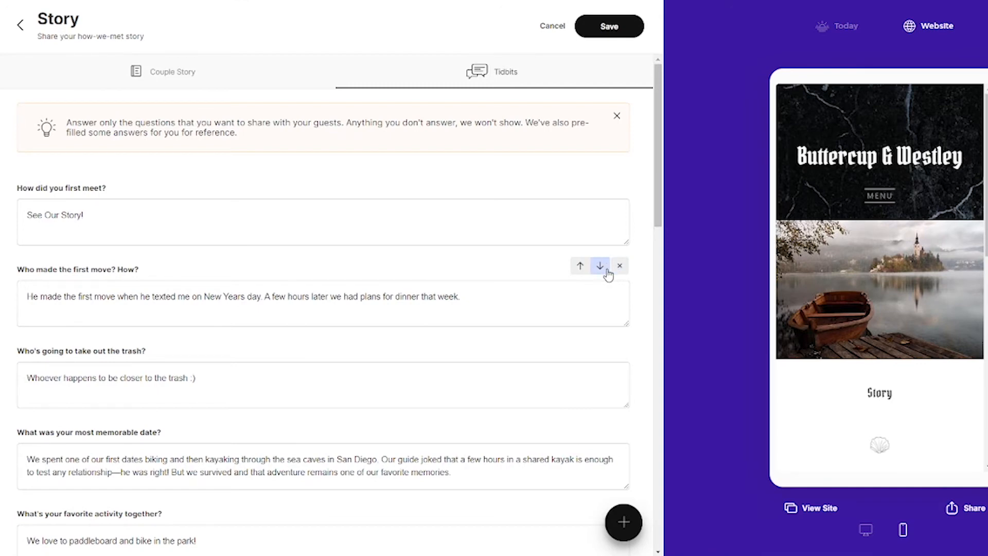
left_click(600, 267)
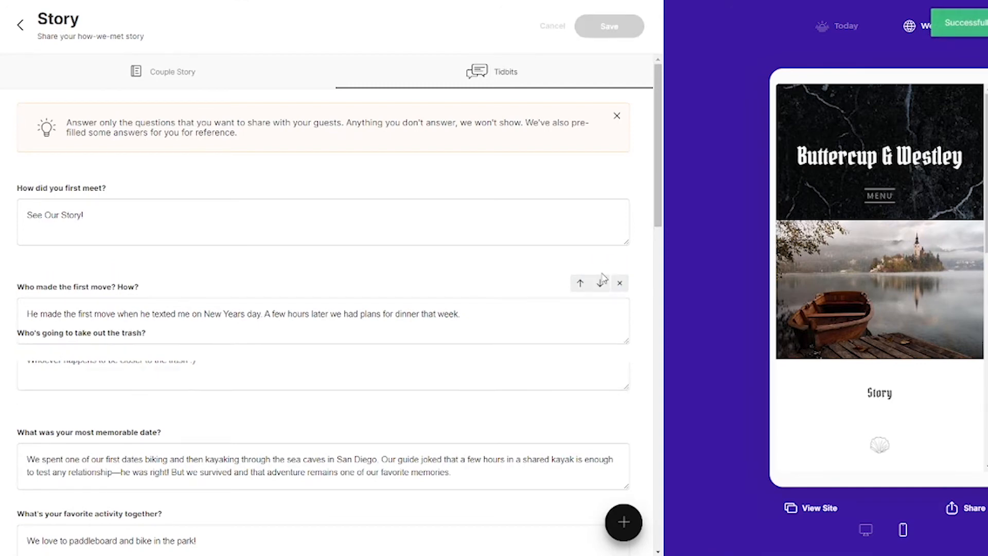
left_click(581, 348)
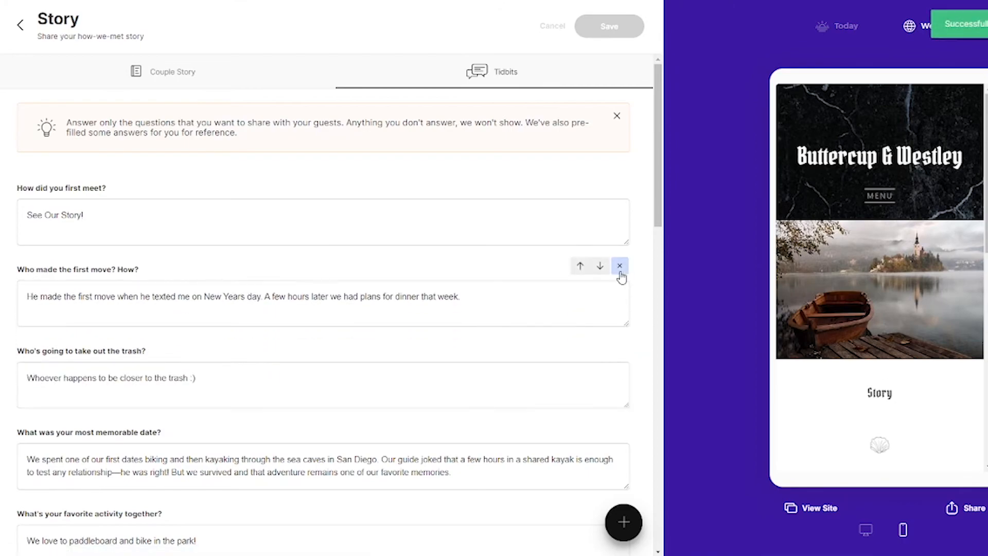
left_click(620, 267)
left_click(617, 308)
Step: Add a custom Tidbits question reading "Why did you pick the fire swamp for your first date?"
left_click(624, 523)
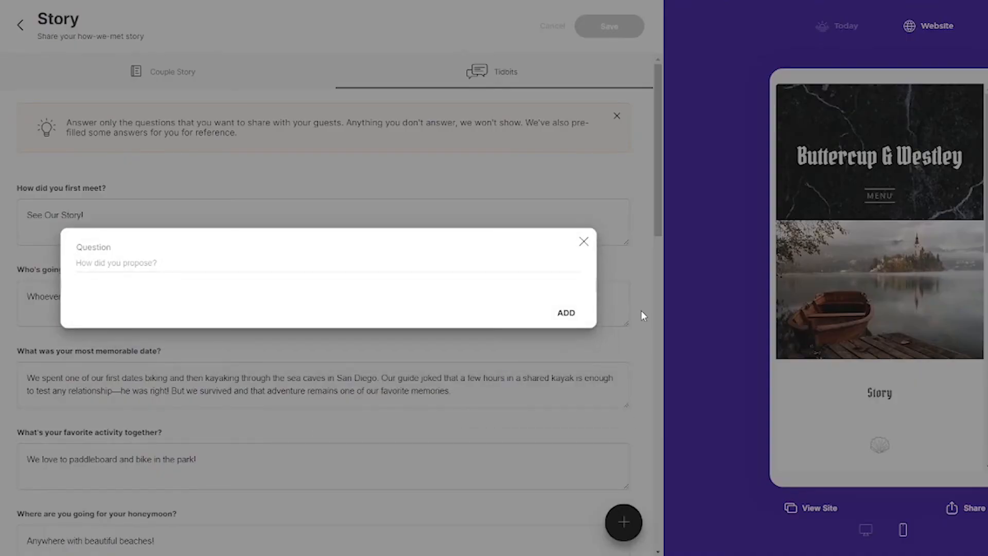
left_click(492, 267)
type("Why did you pick the fire swamp for your first date?")
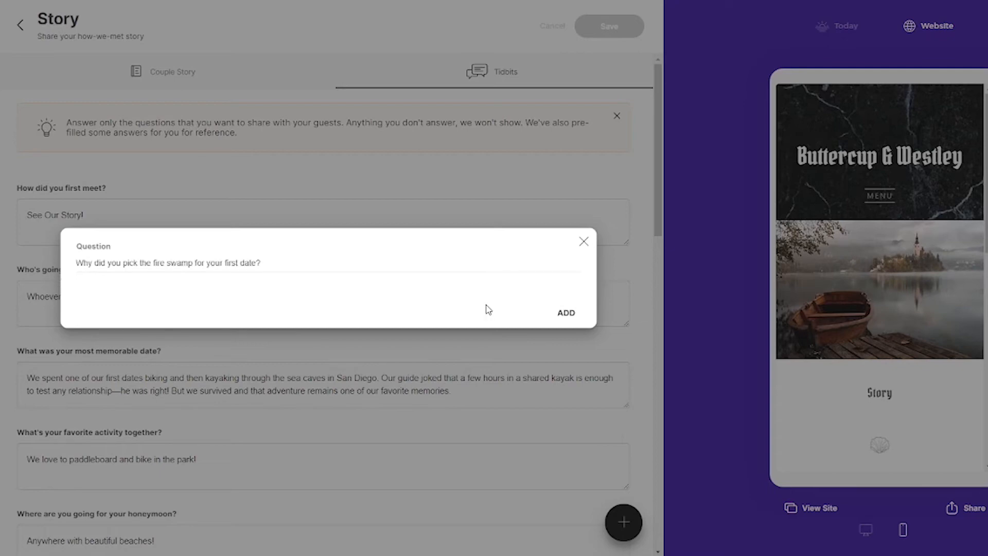
left_click(565, 315)
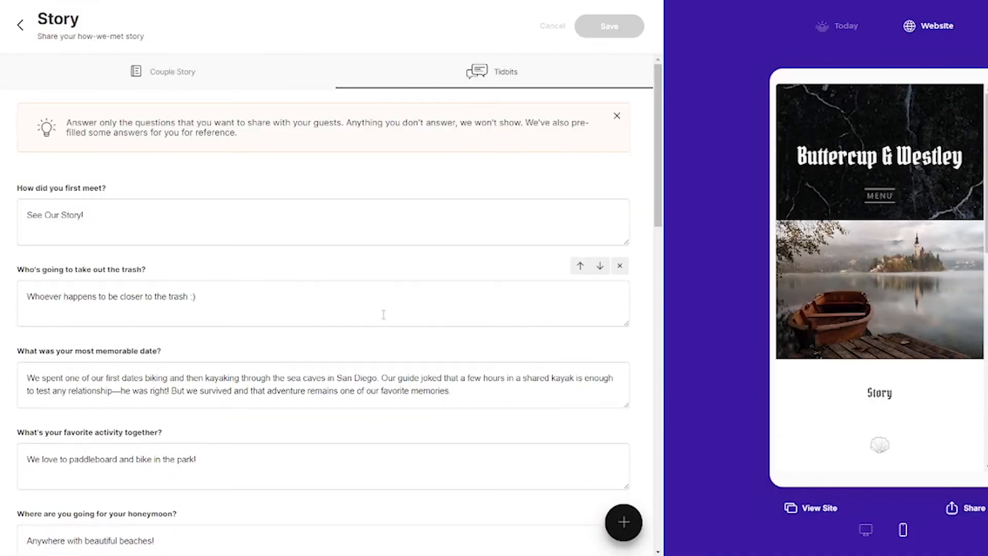
Step: Answer the fire swamp question with "Rouses" and save the Story page
scroll(384, 315, "down", 15)
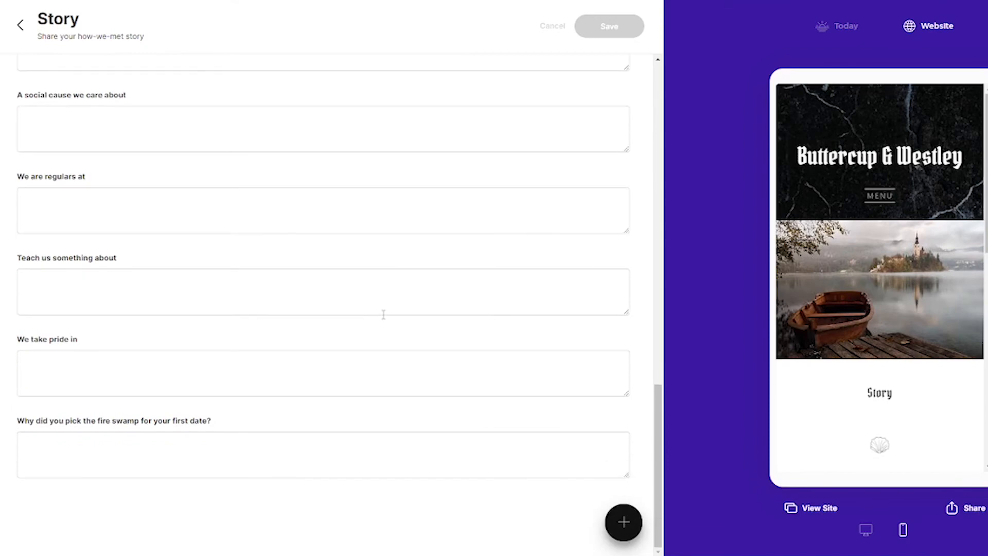
left_click(177, 437)
type("Rouses")
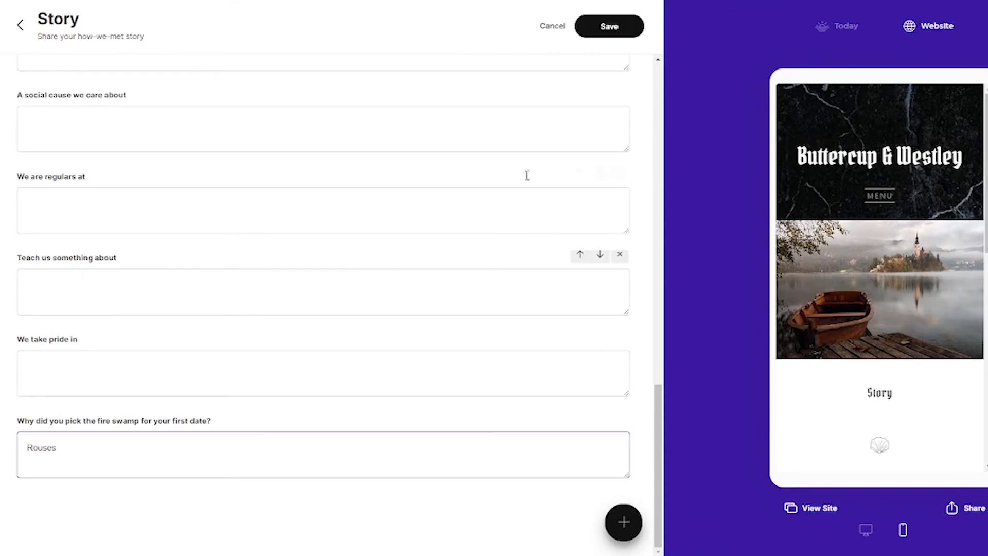
left_click(609, 26)
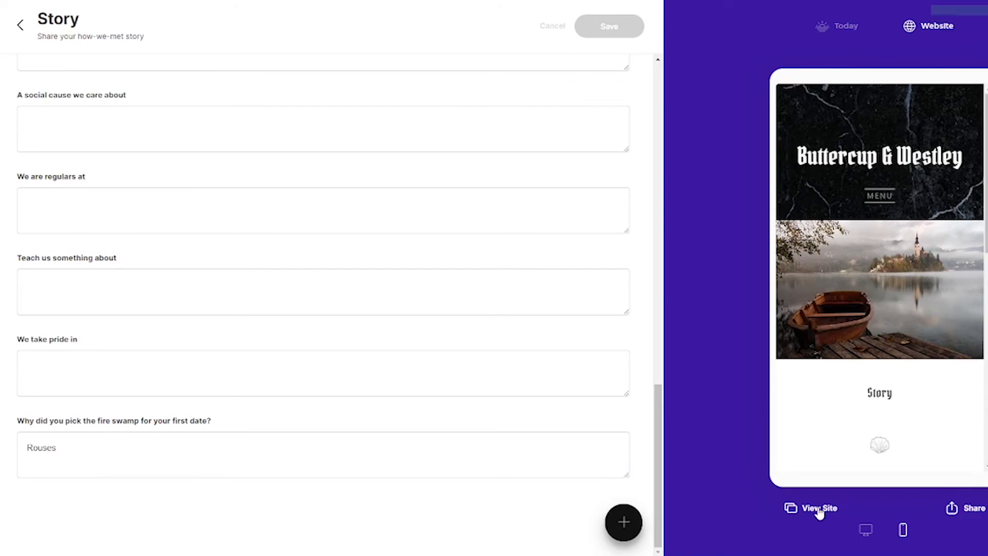
Step: View the live site, dismiss the couple's announcement, and check the published Story page and its Tidbits section
left_click(819, 509)
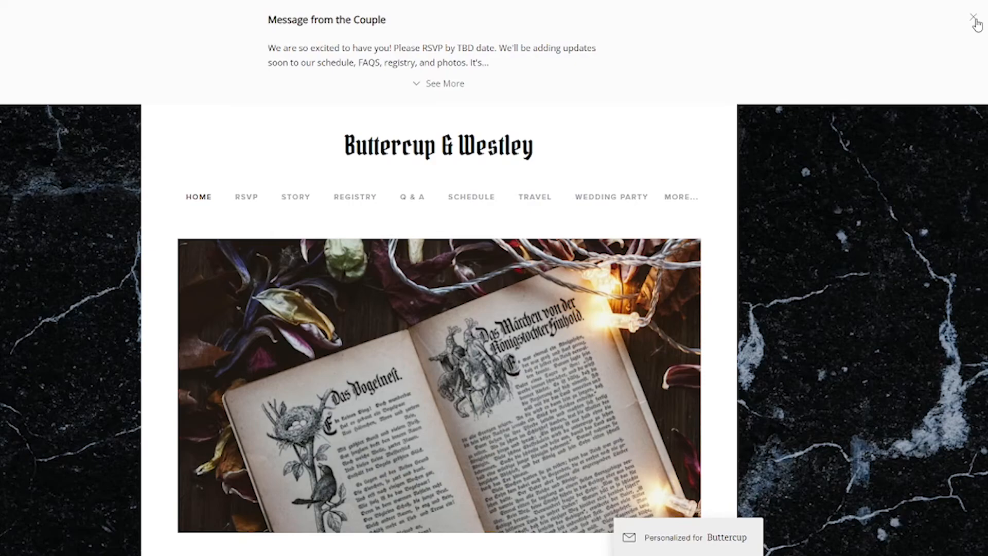
left_click(974, 20)
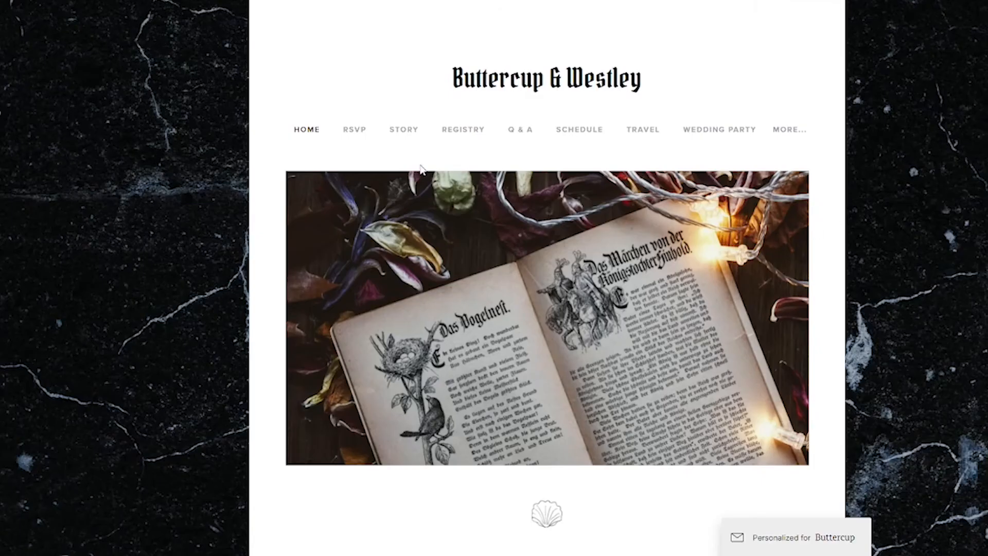
left_click(405, 130)
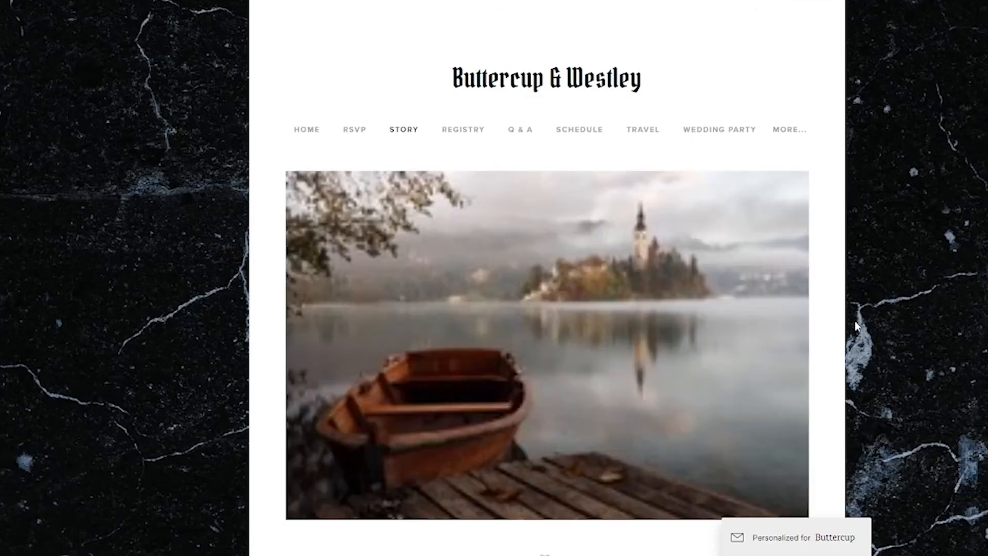
scroll(855, 320, "down", 10)
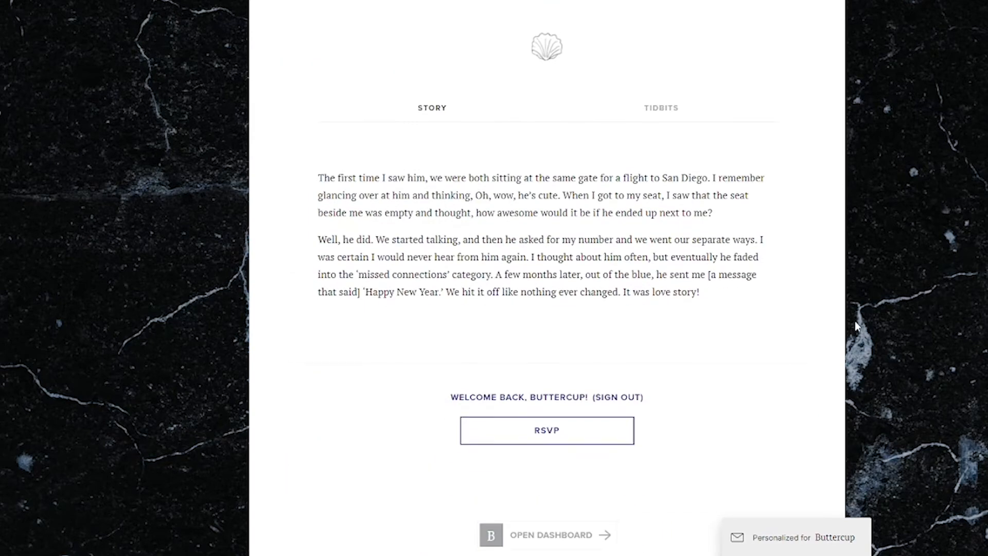
scroll(856, 323, "down", 1)
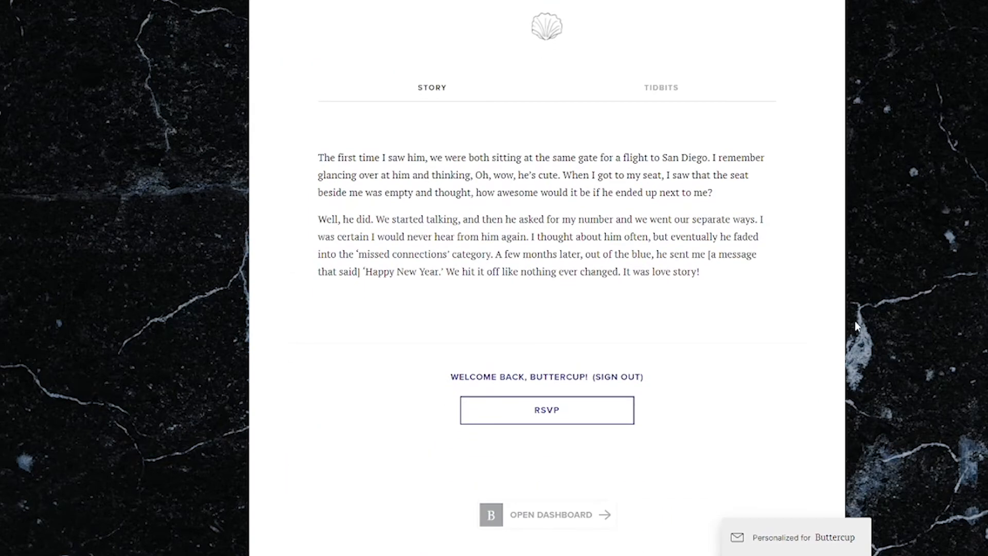
left_click(658, 91)
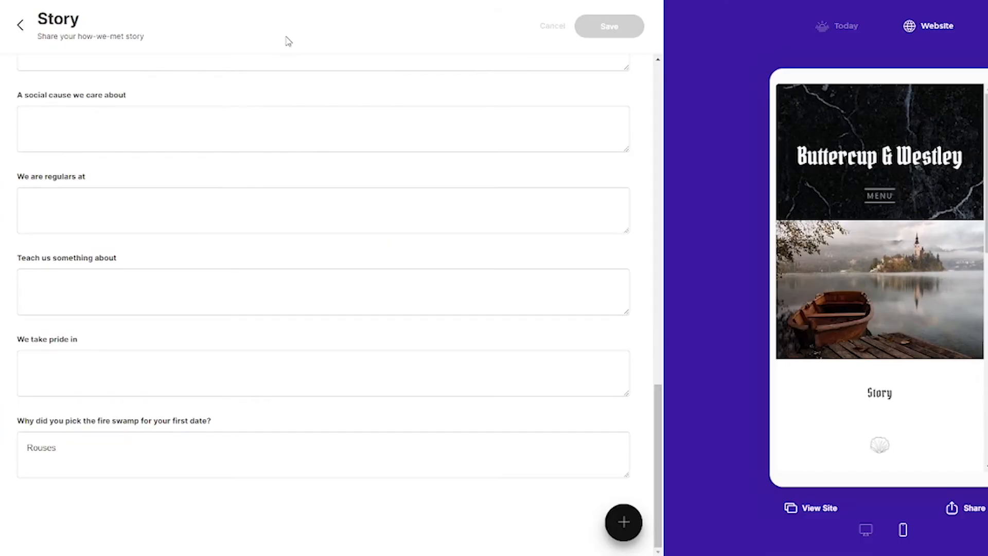
Step: Open the Home page's editing settings and compare the event info, greeting and countdown with the live home page
left_click(21, 24)
left_click(468, 188)
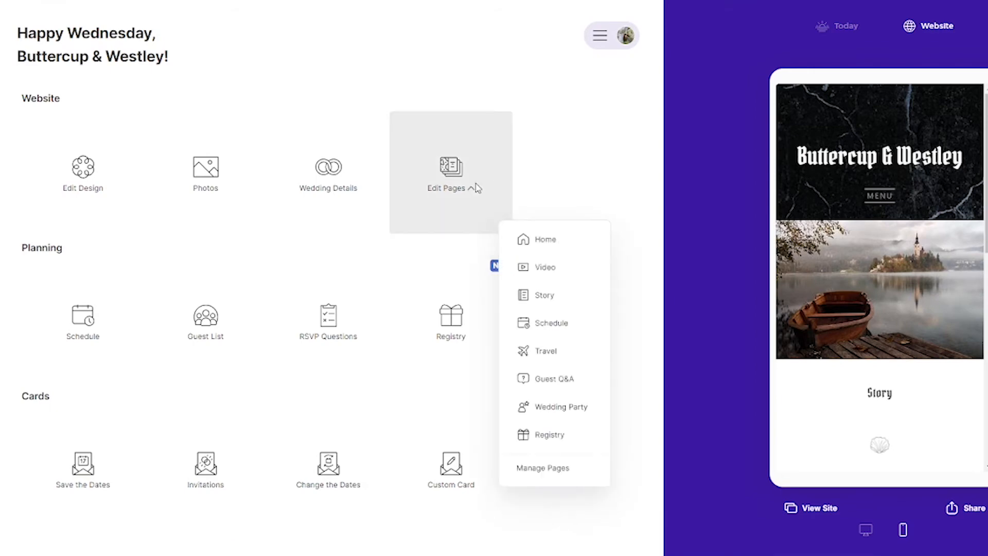
left_click(574, 240)
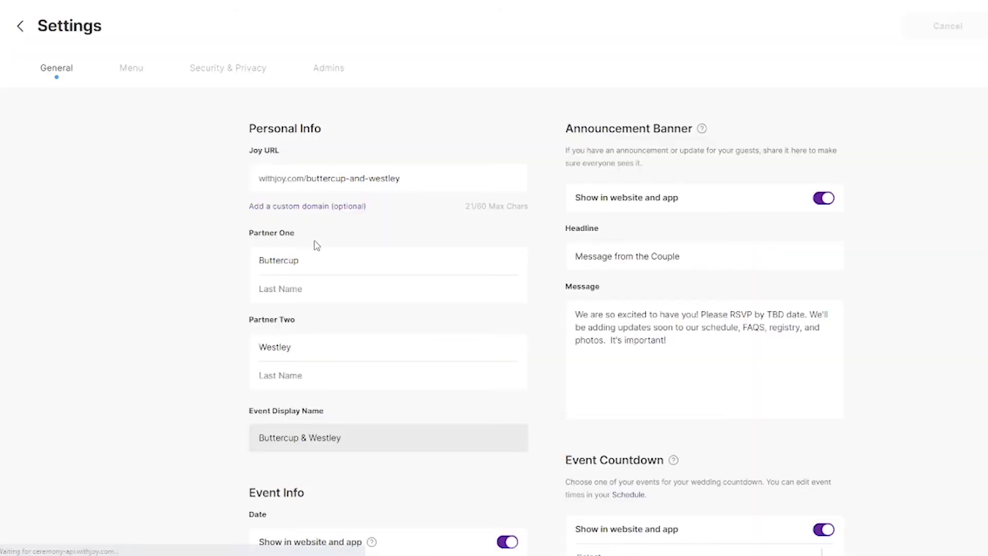
scroll(556, 302, "down", 5)
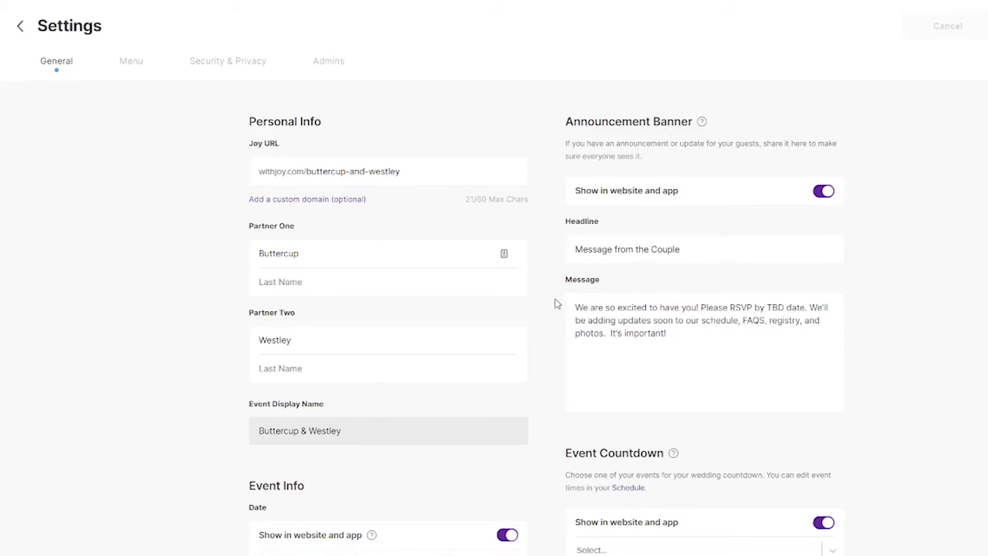
scroll(558, 304, "down", 2)
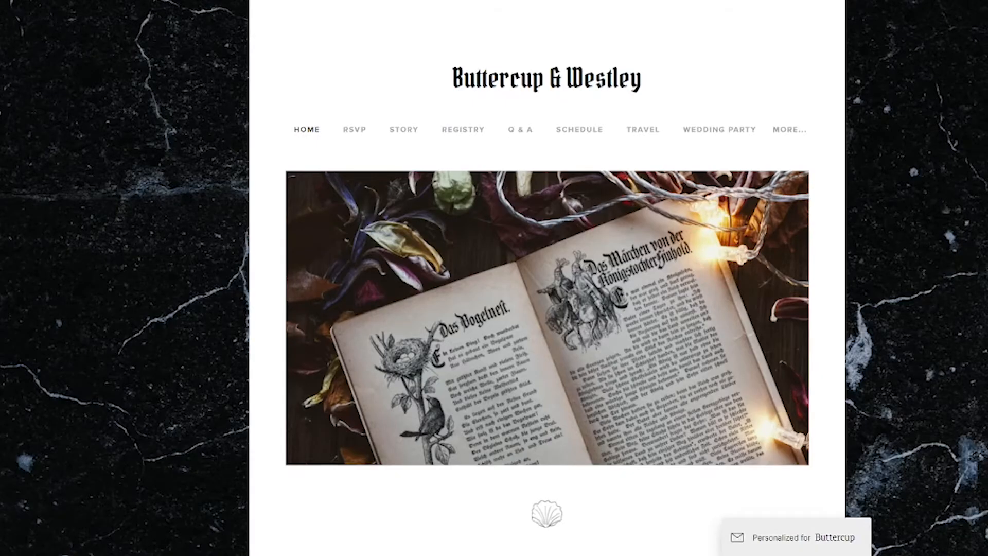
scroll(562, 289, "down", 5)
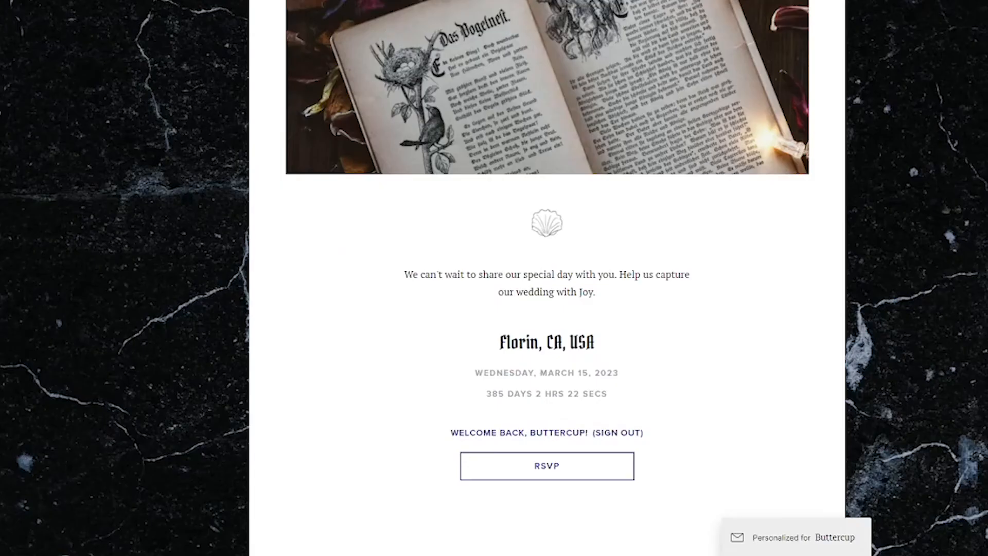
scroll(349, 360, "down", 2)
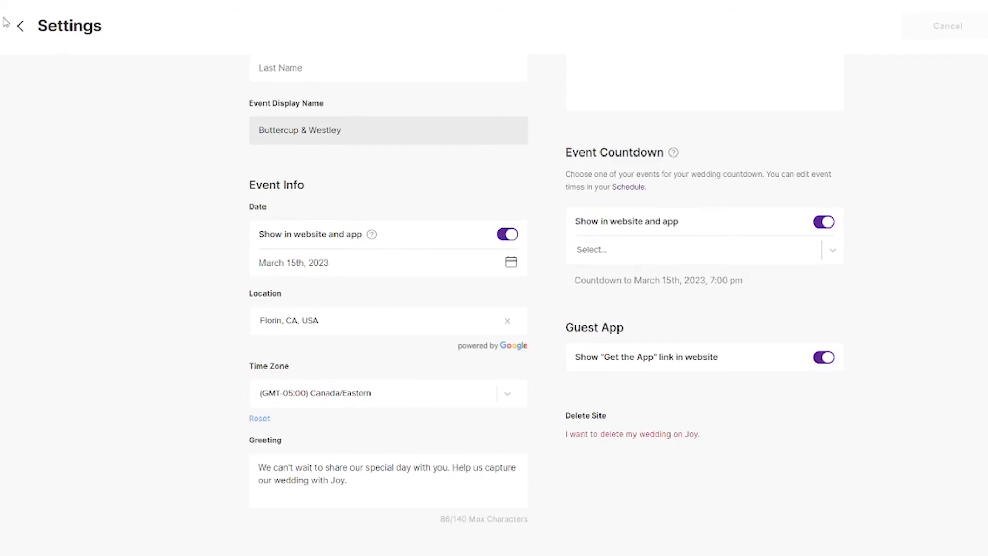
left_click(20, 29)
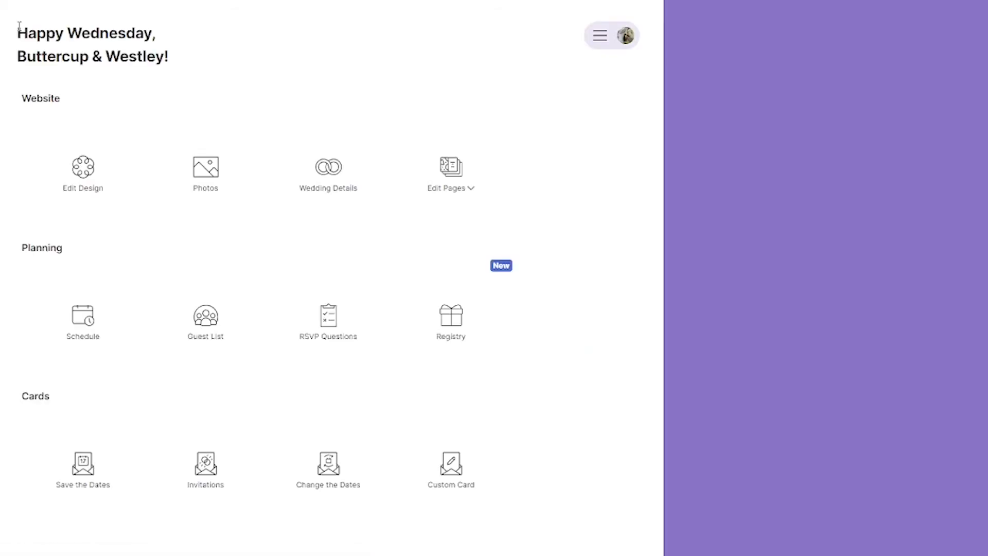
left_click(451, 172)
left_click(546, 267)
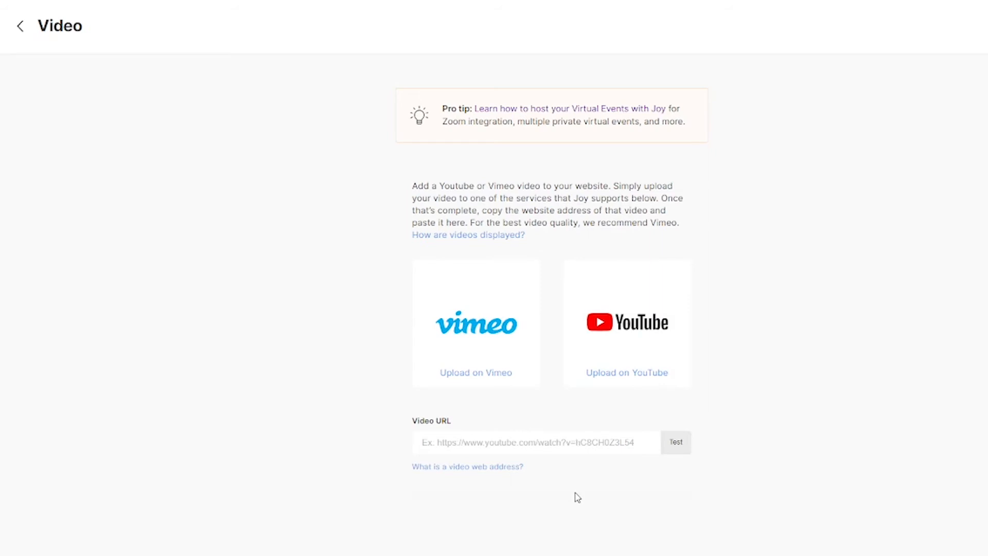
left_click(517, 451)
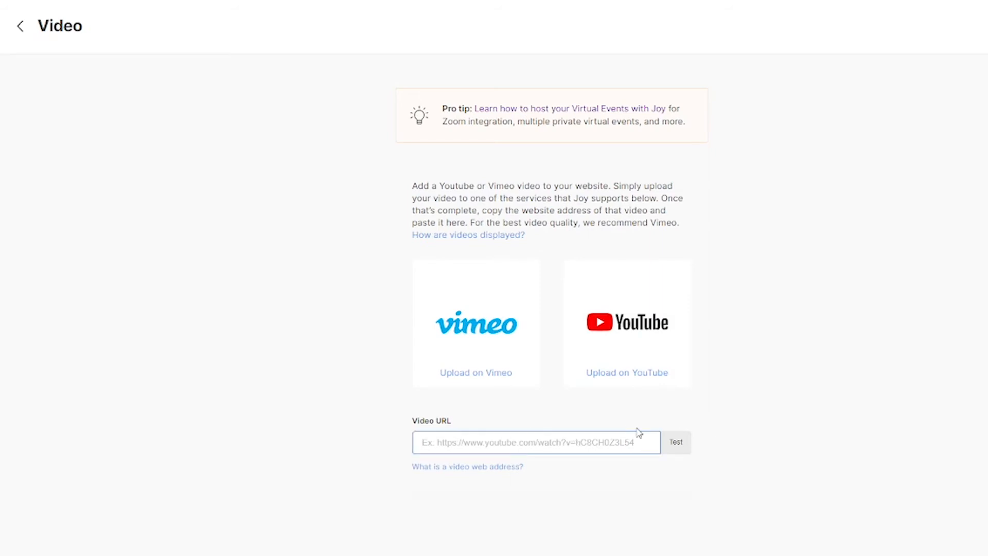
type("https://youtu.be/3k2s3Zx3FbY")
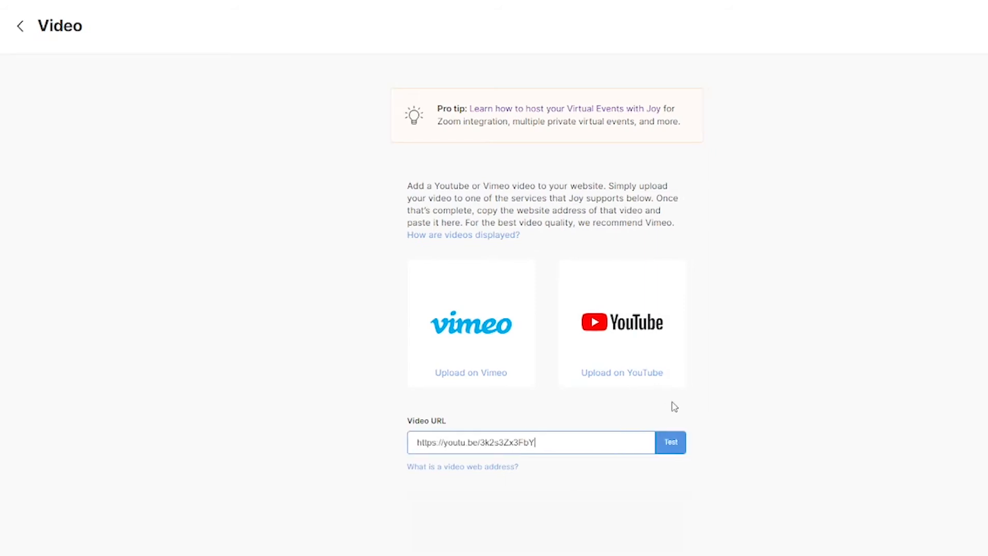
left_click(669, 446)
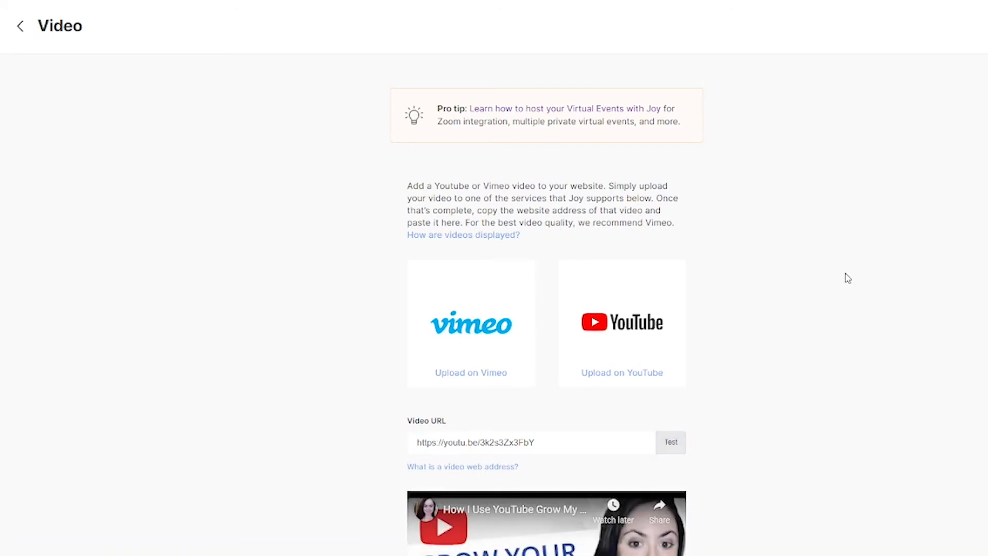
Step: Caption the video "How I grow my business on YouTube" and save the Video page
scroll(849, 278, "down", 5)
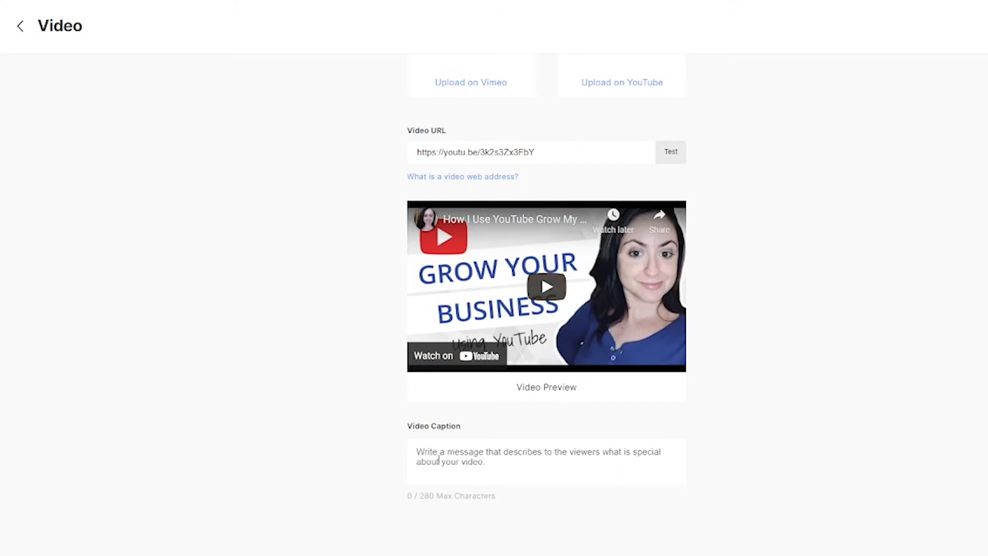
left_click(470, 468)
type("How I gr")
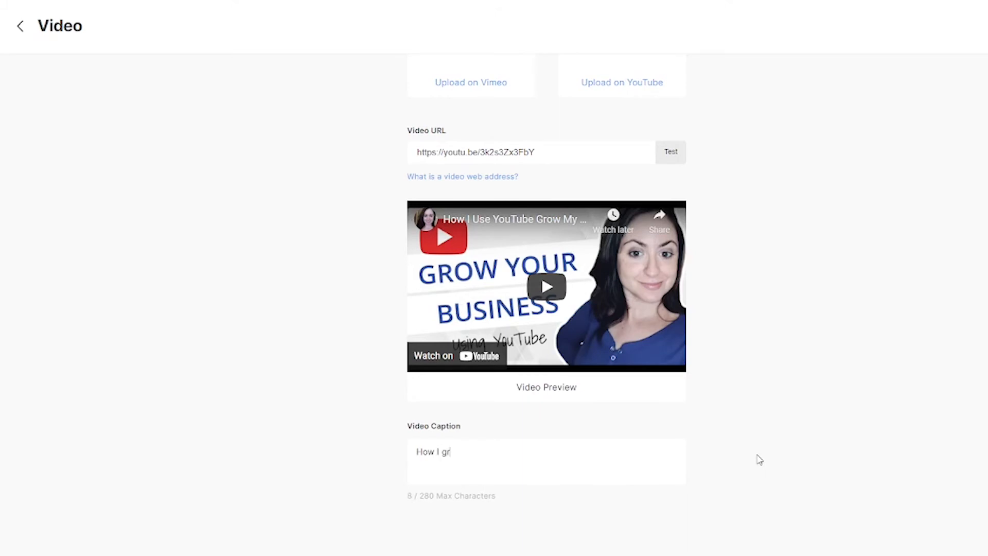
type("ow my business on YouTu")
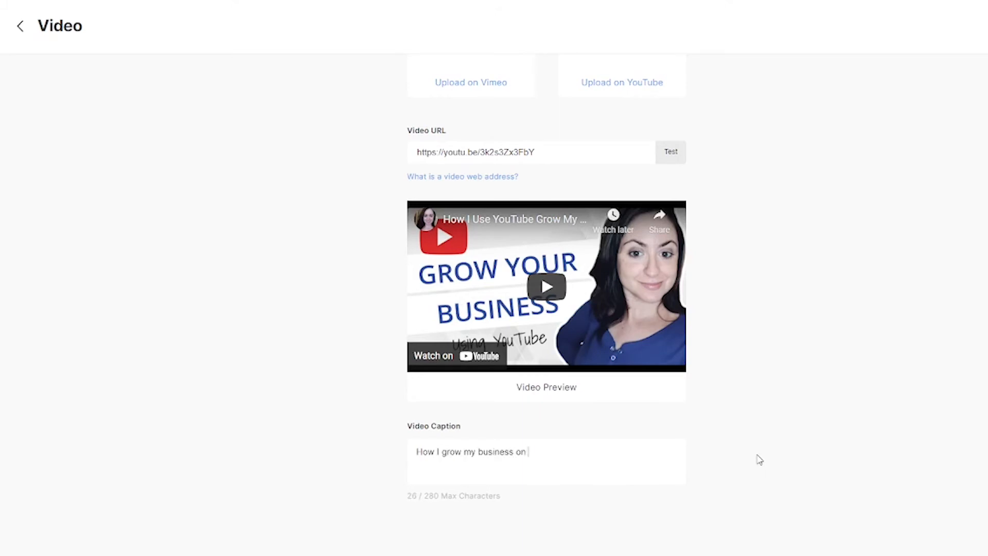
type("be")
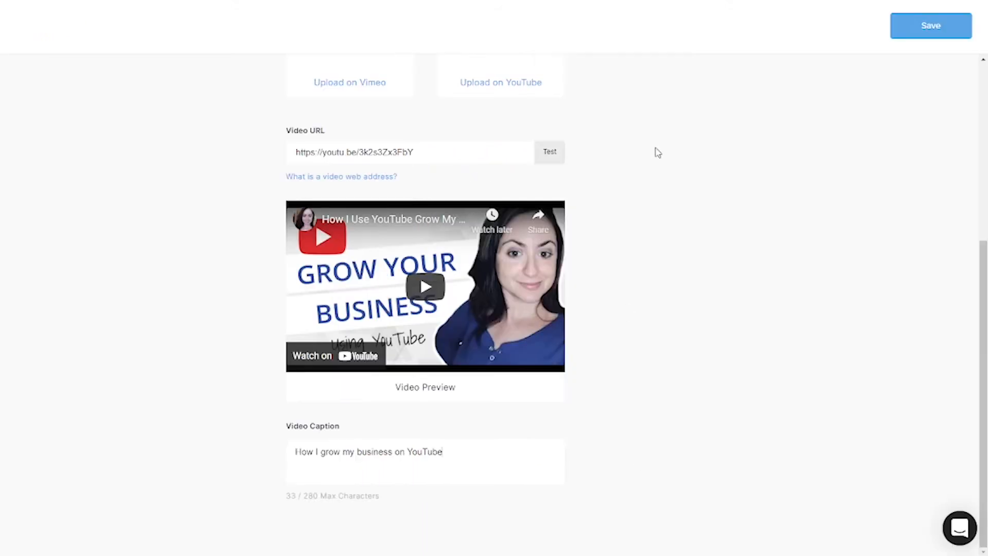
left_click(938, 36)
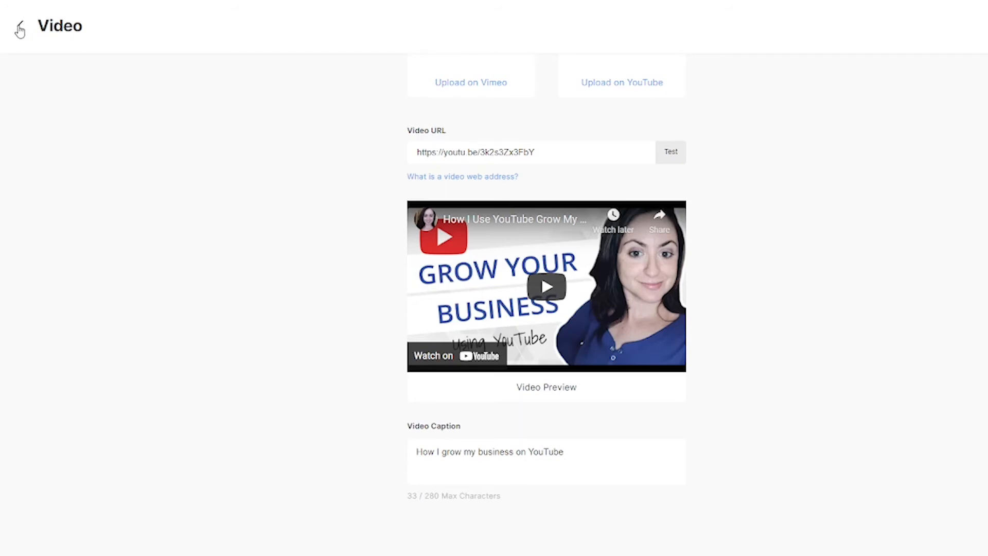
Step: Return to the dashboard, open the live site and play the video on its home page
left_click(20, 26)
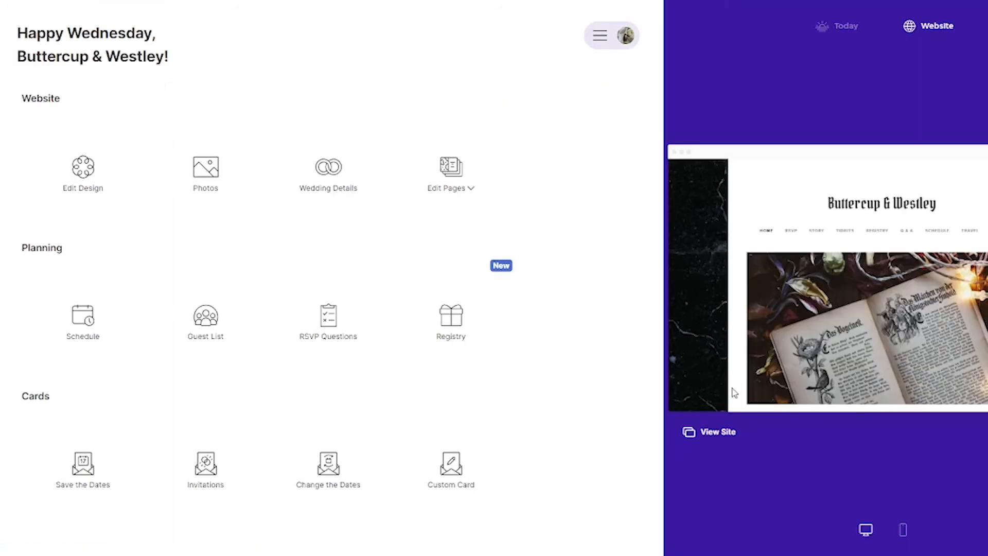
left_click(705, 429)
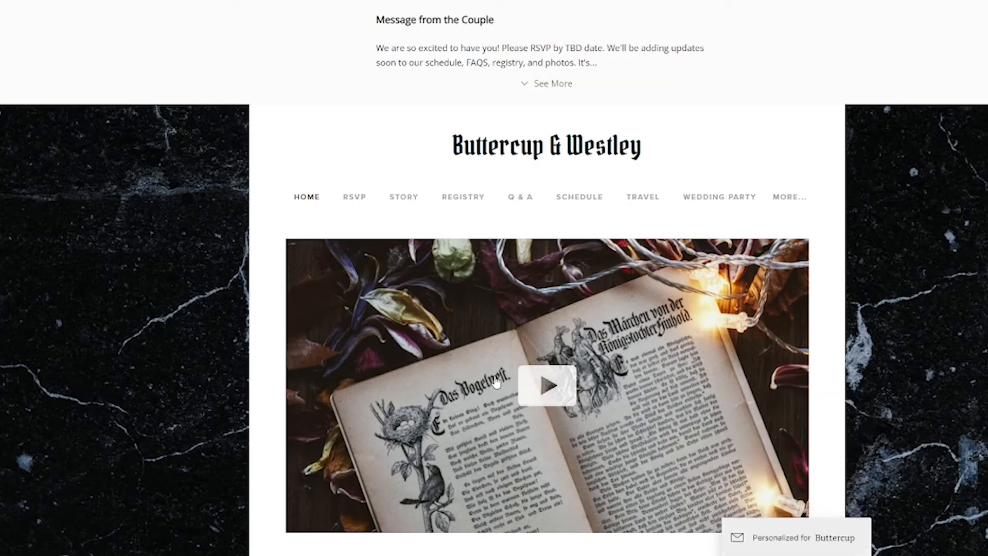
left_click(535, 395)
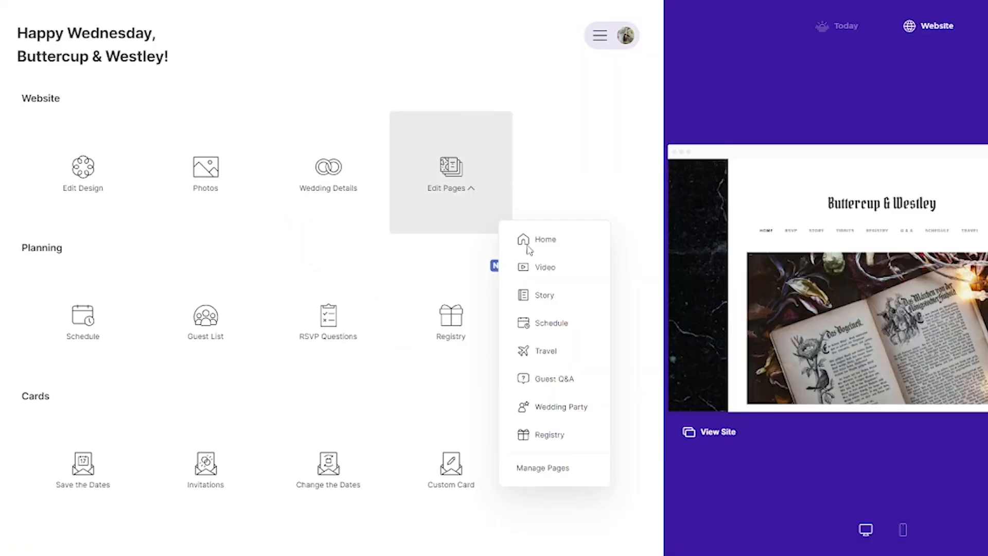
Step: Go to the Schedule page's editor, look over the event list, and open the Rehearsal event for editing
left_click(551, 323)
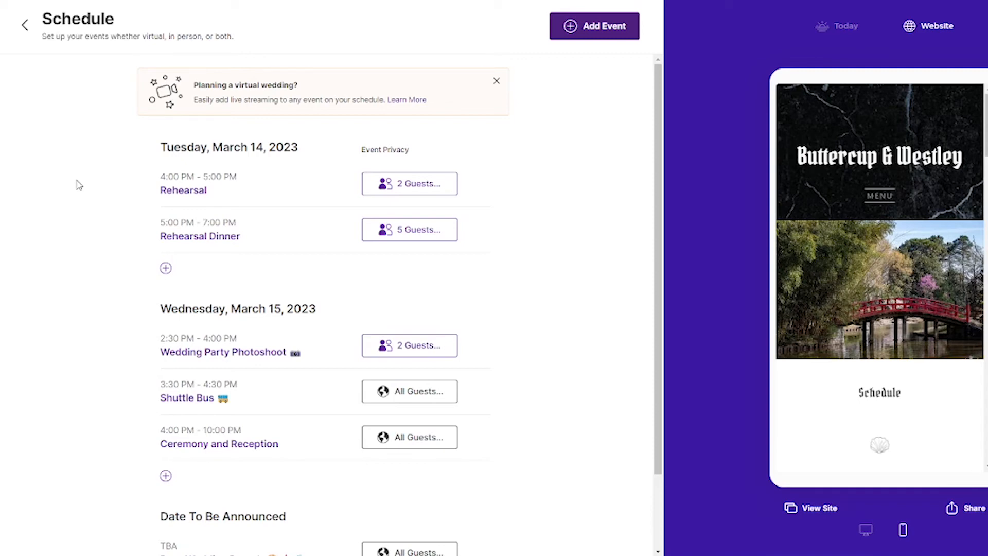
scroll(78, 186, "down", 2)
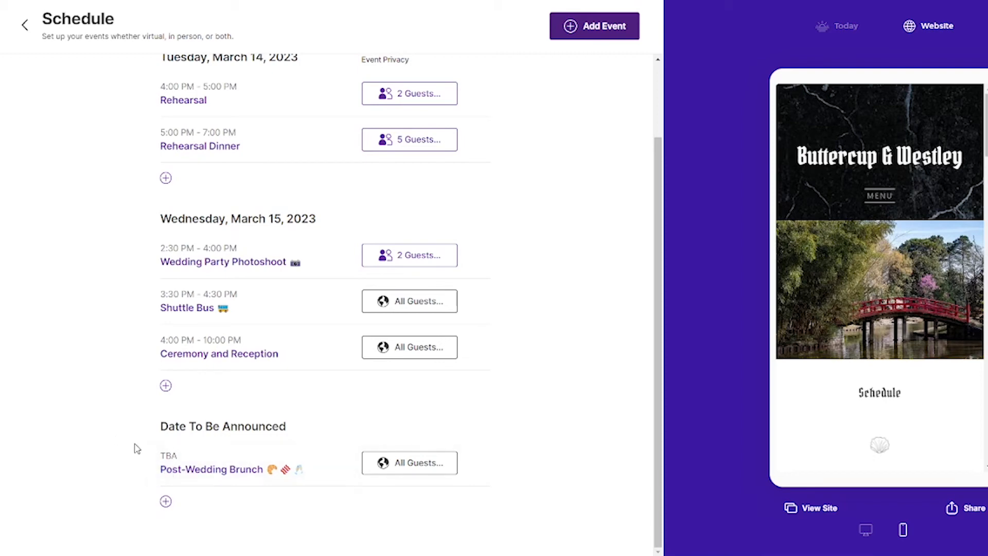
scroll(131, 446, "up", 2)
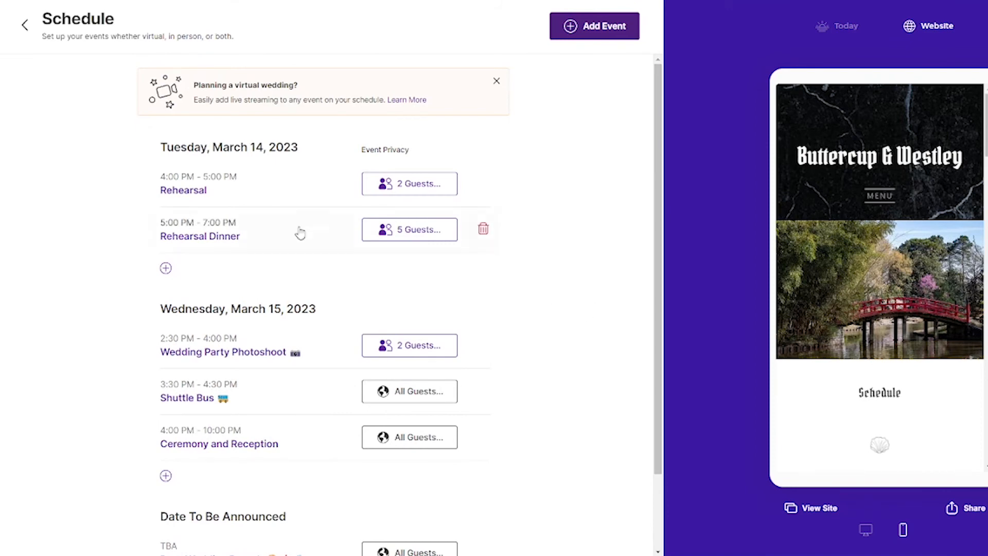
left_click(183, 191)
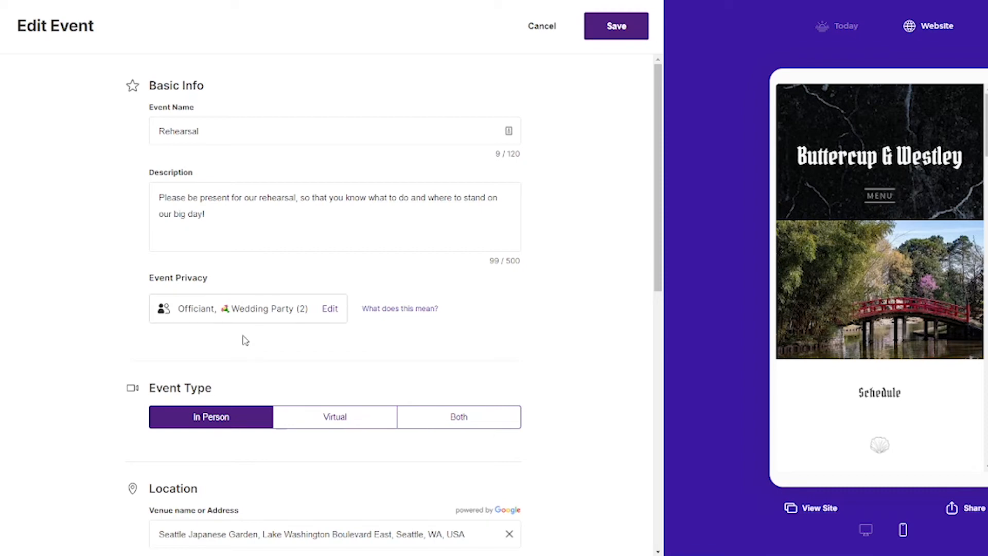
scroll(106, 338, "down", 1)
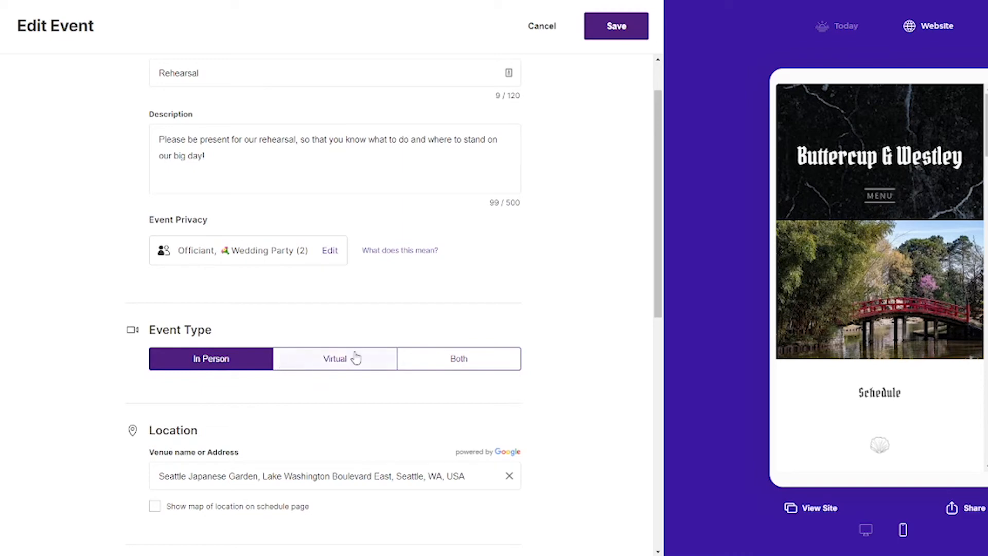
scroll(364, 355, "down", 1)
Step: Try the Virtual event type for the Rehearsal, examine its livestream options, and switch back to In Person
left_click(360, 306)
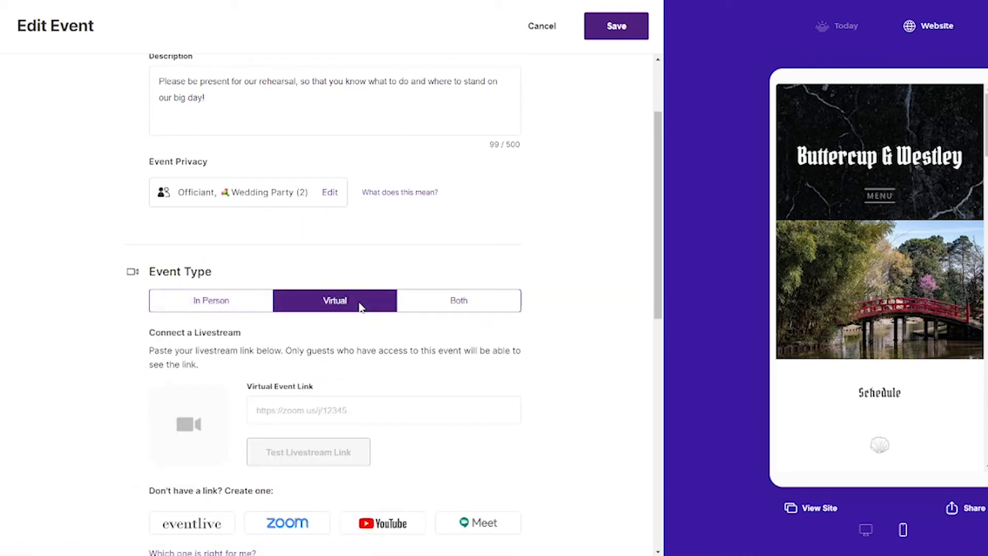
scroll(360, 306, "down", 1)
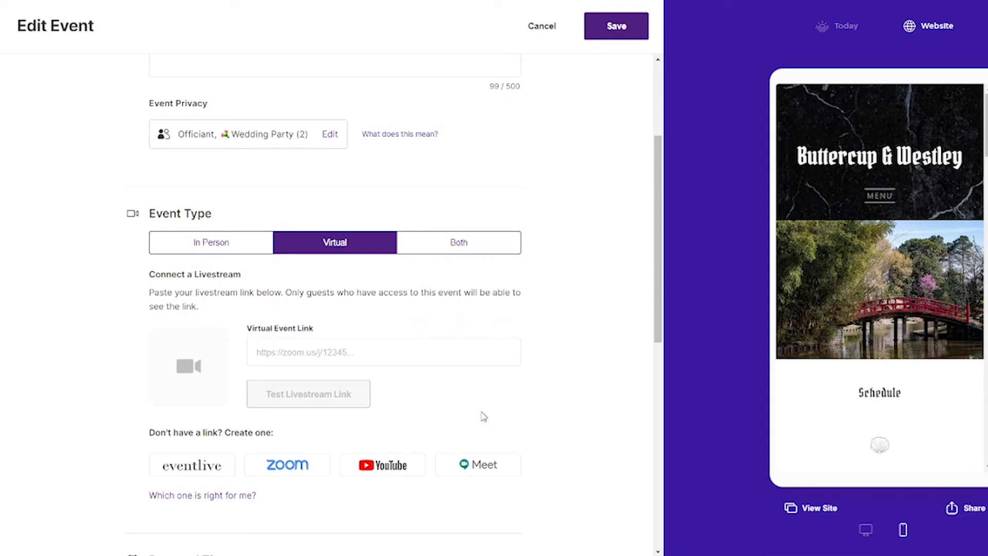
scroll(556, 485, "down", 4)
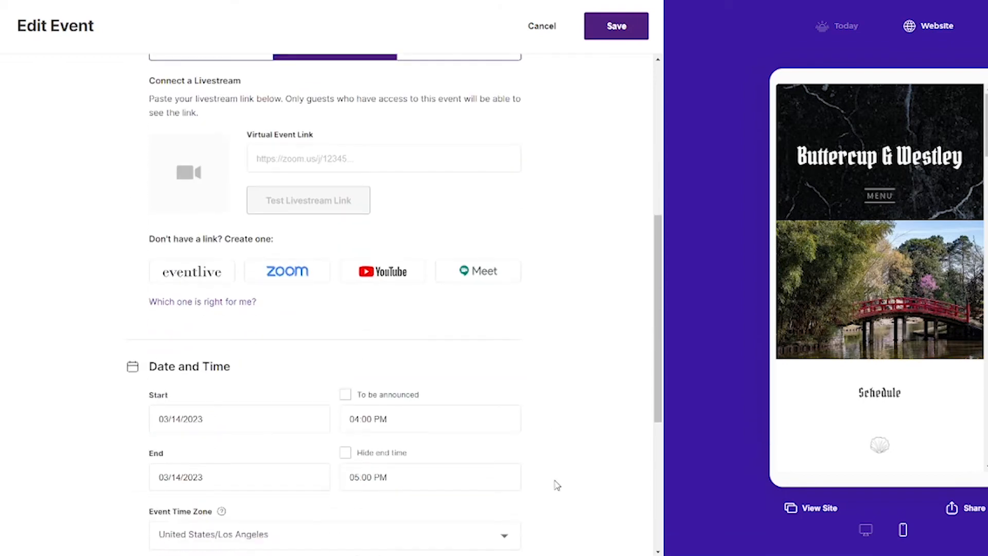
scroll(556, 486, "up", 4)
left_click(233, 191)
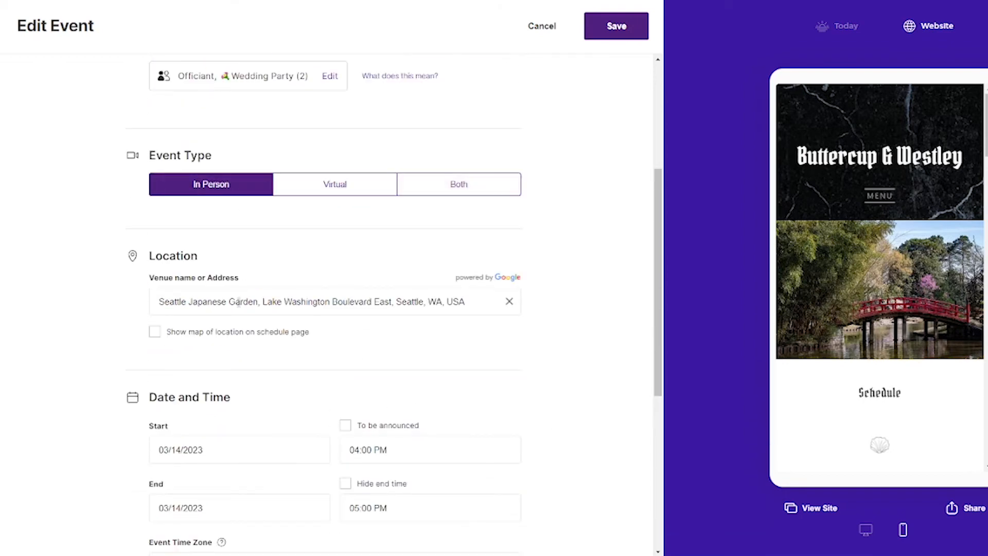
Step: Show the Rehearsal's location map on the schedule page, set the event type to Both, and save the event
left_click(154, 332)
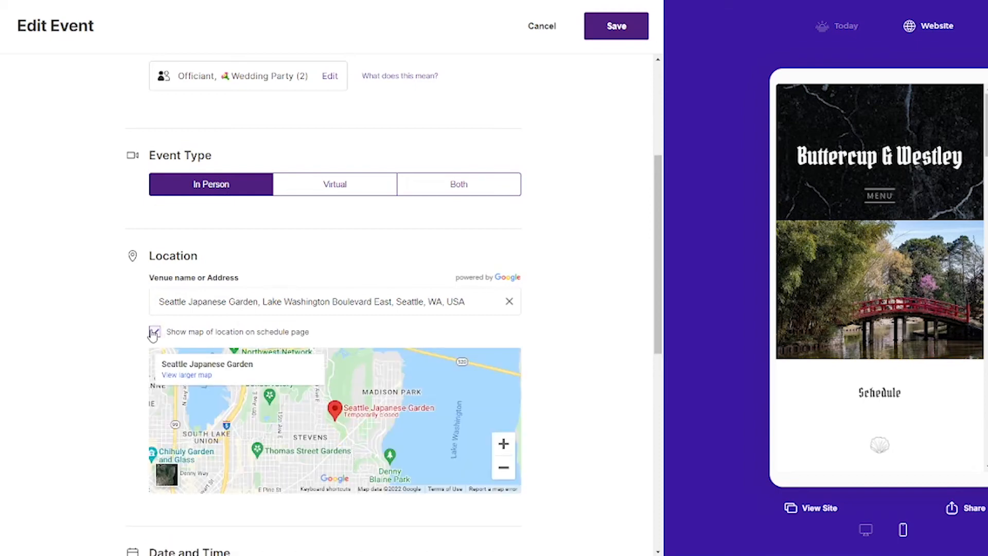
left_click(461, 198)
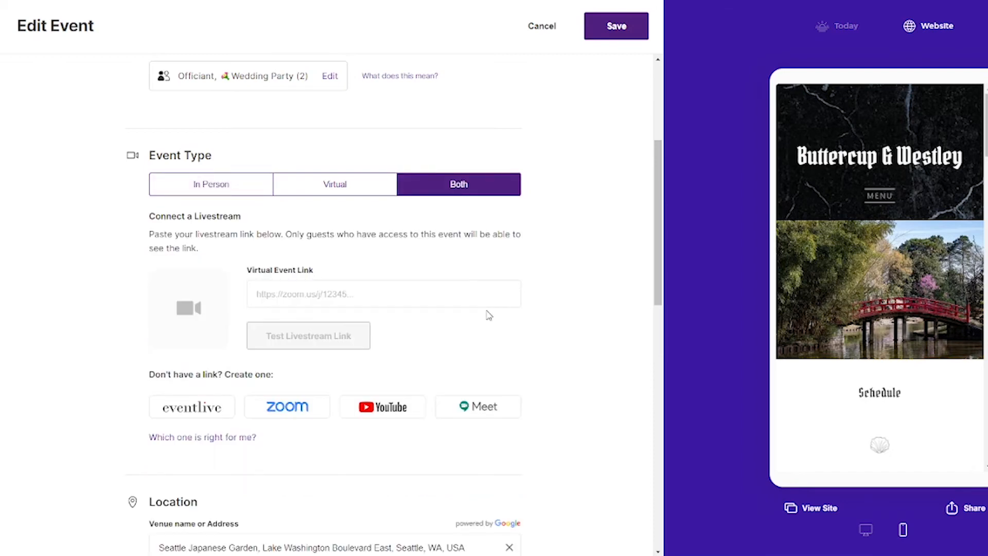
scroll(488, 314, "down", 3)
scroll(489, 315, "up", 1)
scroll(490, 316, "down", 9)
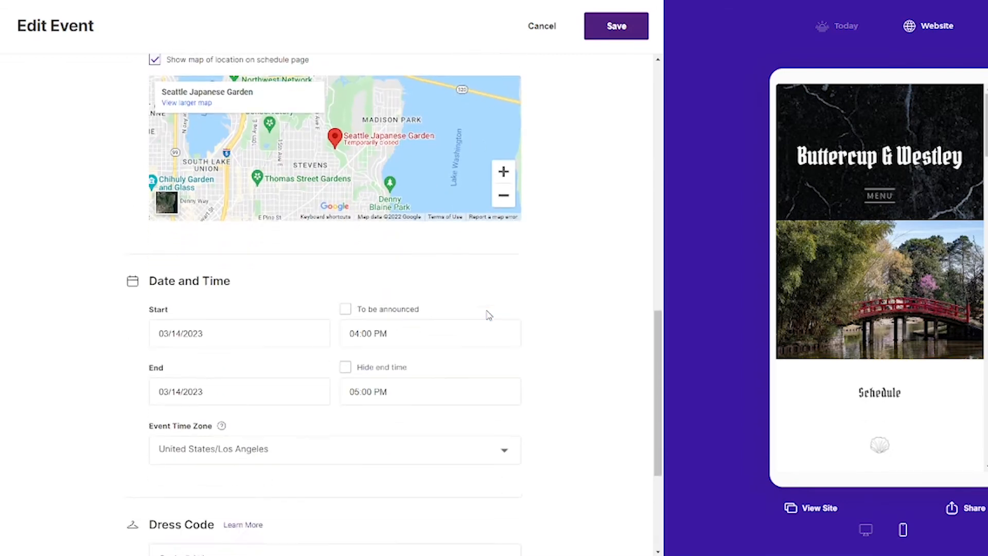
scroll(489, 315, "down", 2)
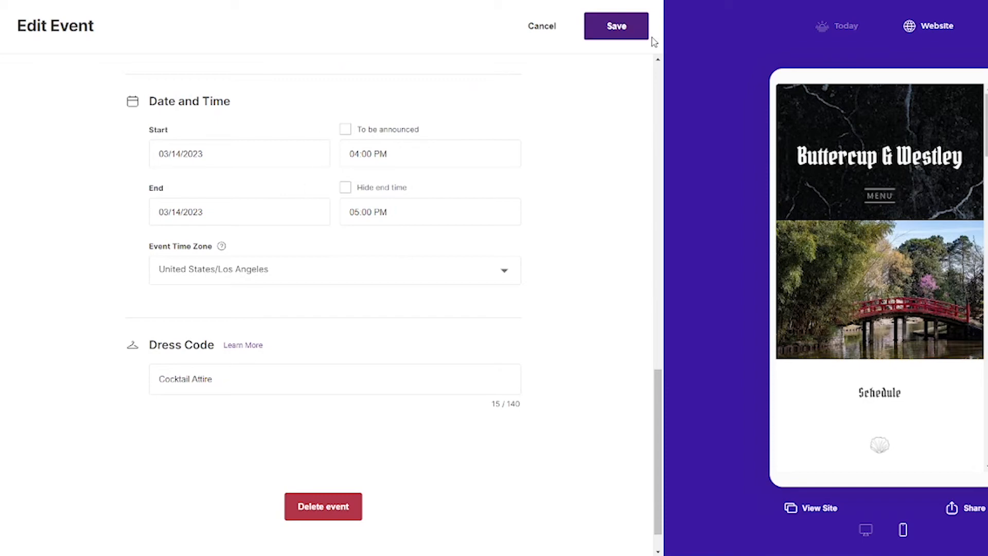
left_click(620, 34)
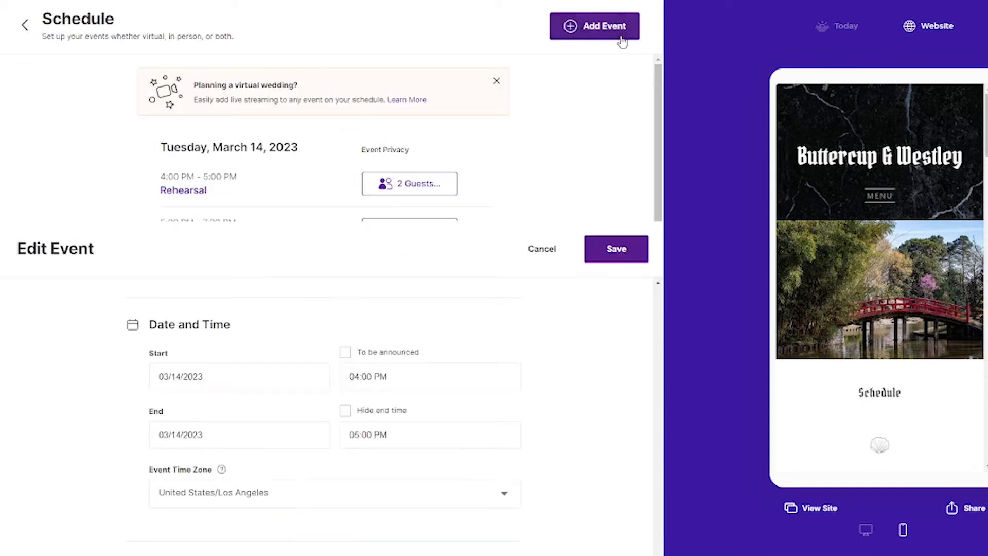
Step: Open the live site's Schedule page and check the Rehearsal event's published details and map
left_click(797, 515)
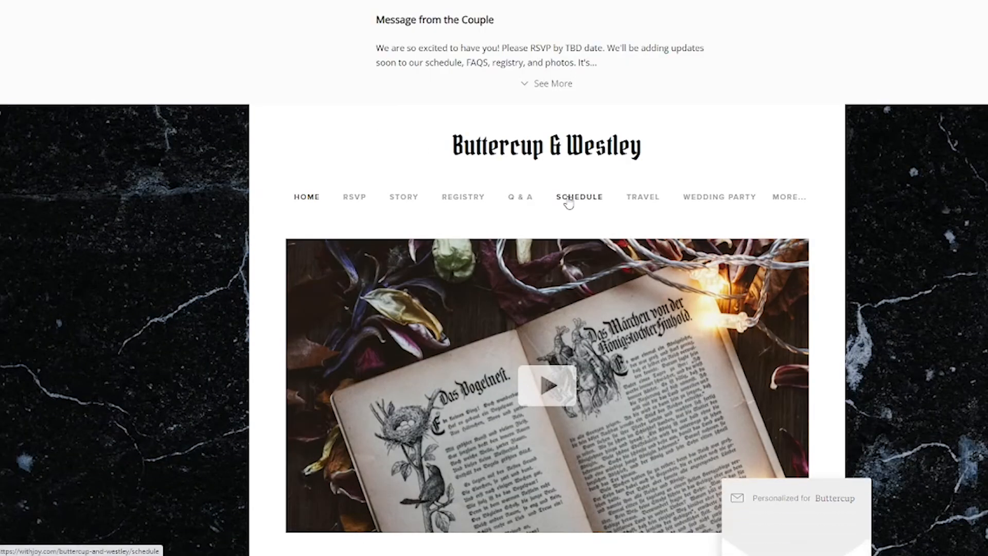
left_click(566, 199)
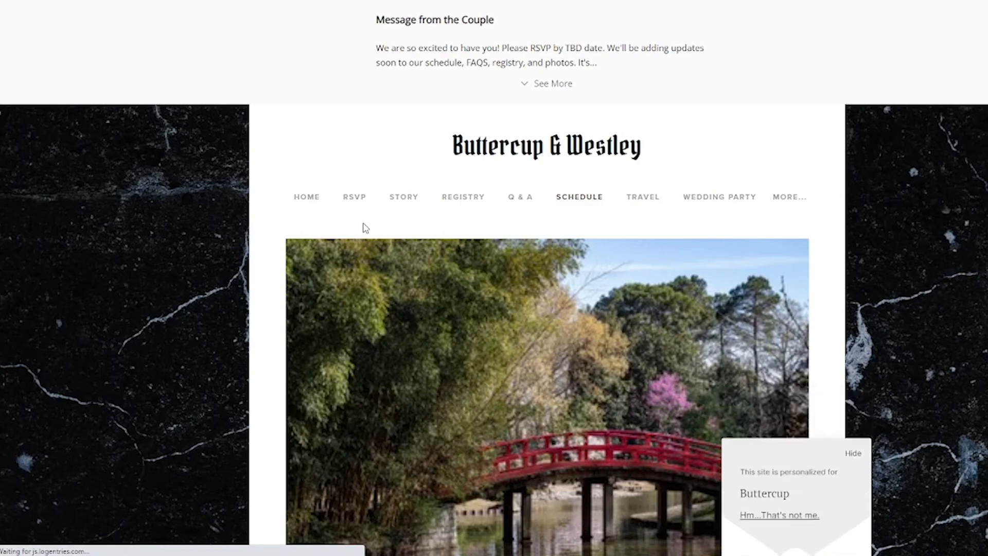
scroll(364, 228, "down", 2)
scroll(364, 228, "down", 8)
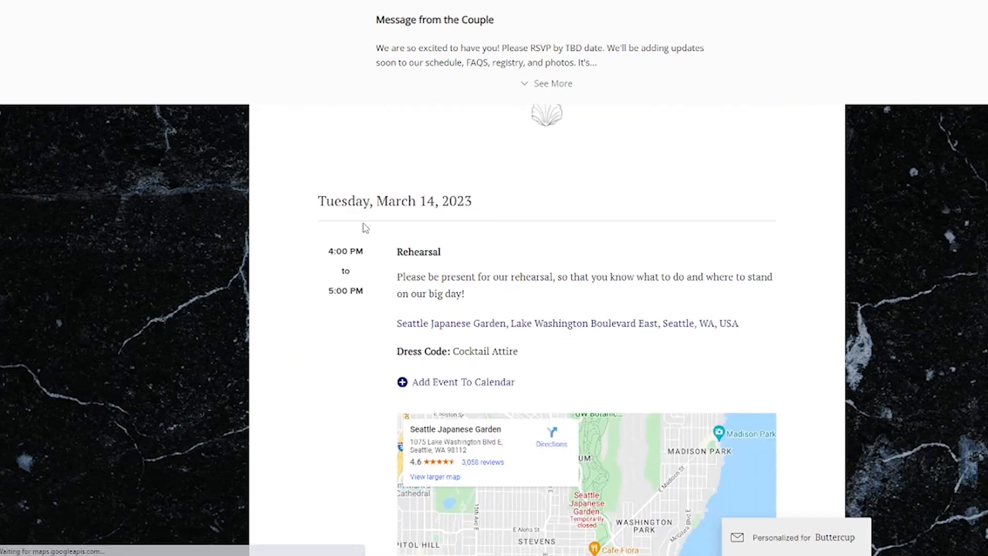
scroll(364, 228, "down", 4)
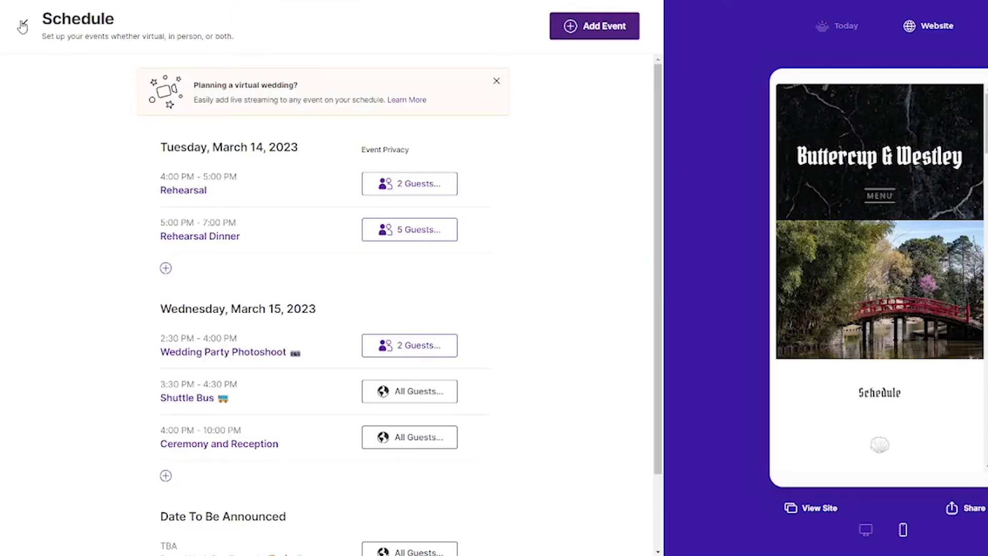
Step: Open the Travel page's editor and examine how its travel entries appear in the mobile preview
left_click(22, 26)
left_click(451, 170)
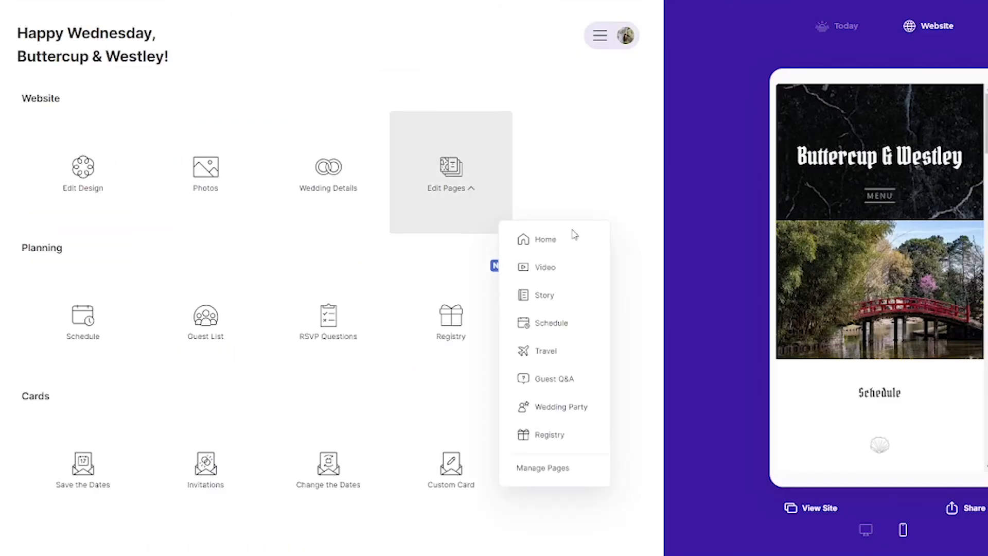
left_click(576, 355)
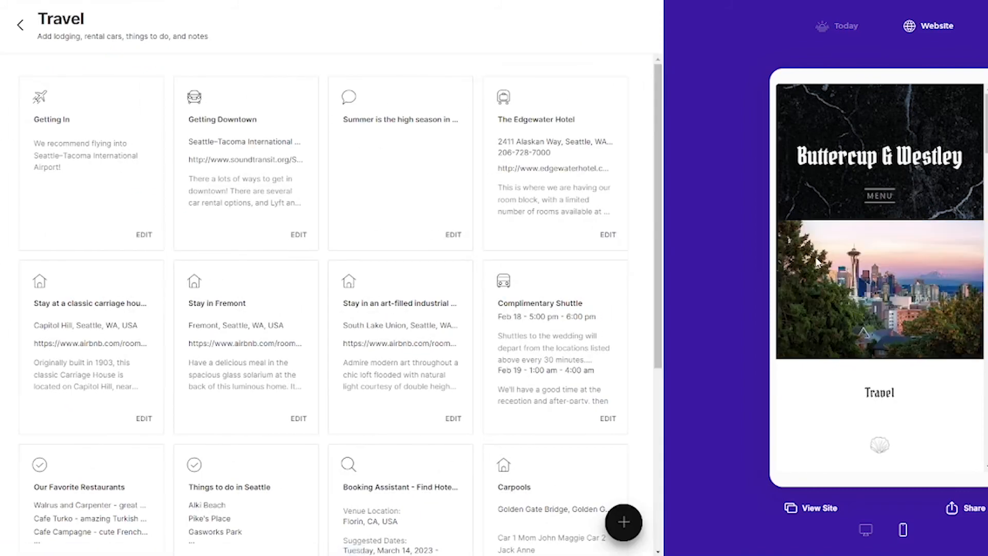
scroll(817, 261, "down", 5)
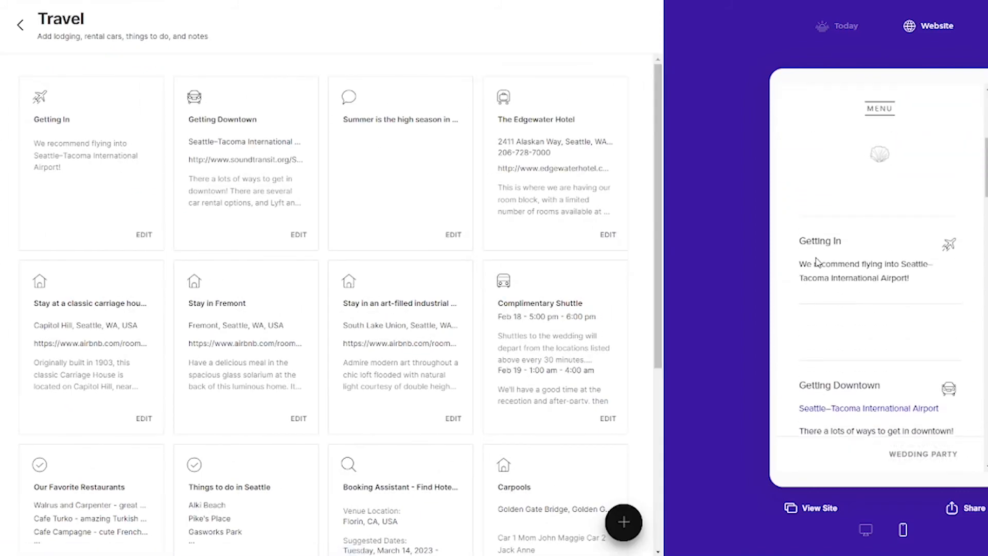
scroll(818, 261, "down", 3)
scroll(817, 261, "down", 6)
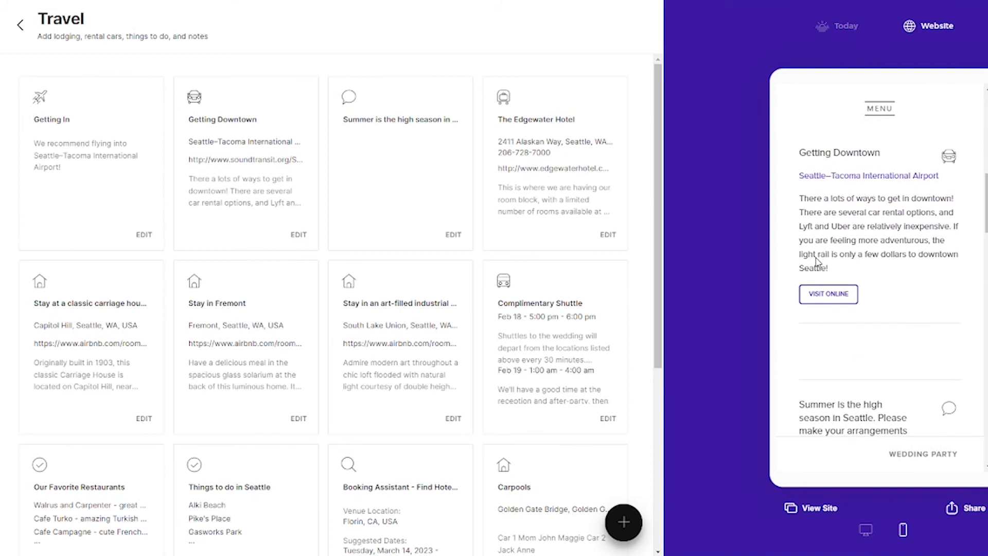
scroll(817, 261, "down", 2)
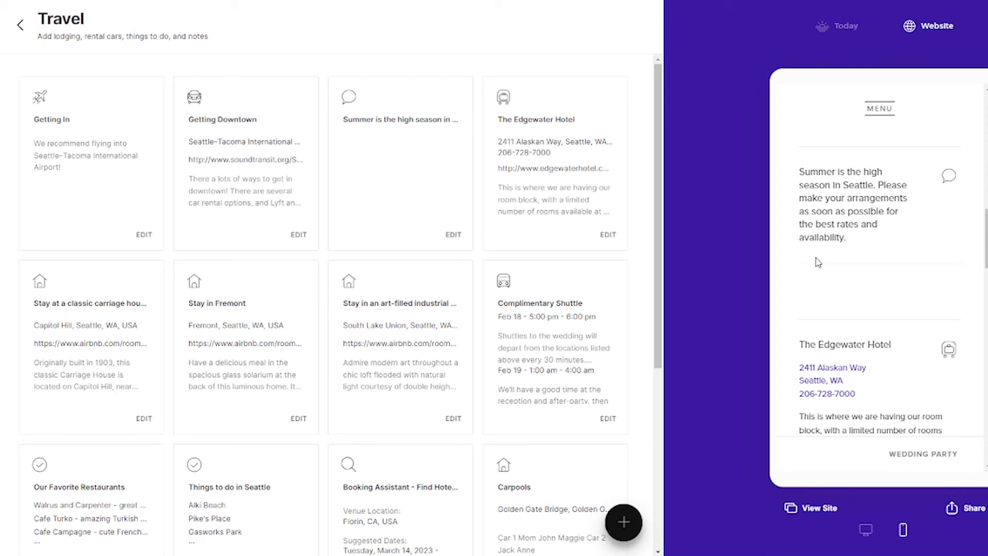
Step: Open and save the Getting Downtown travel card, and remove the card about summer being the high season in Seattle
left_click(225, 149)
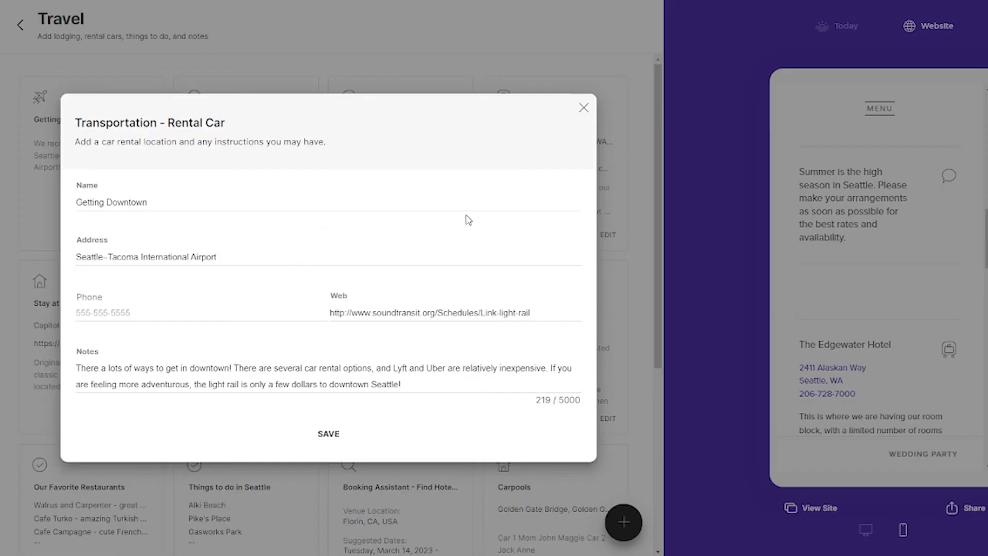
left_click(328, 434)
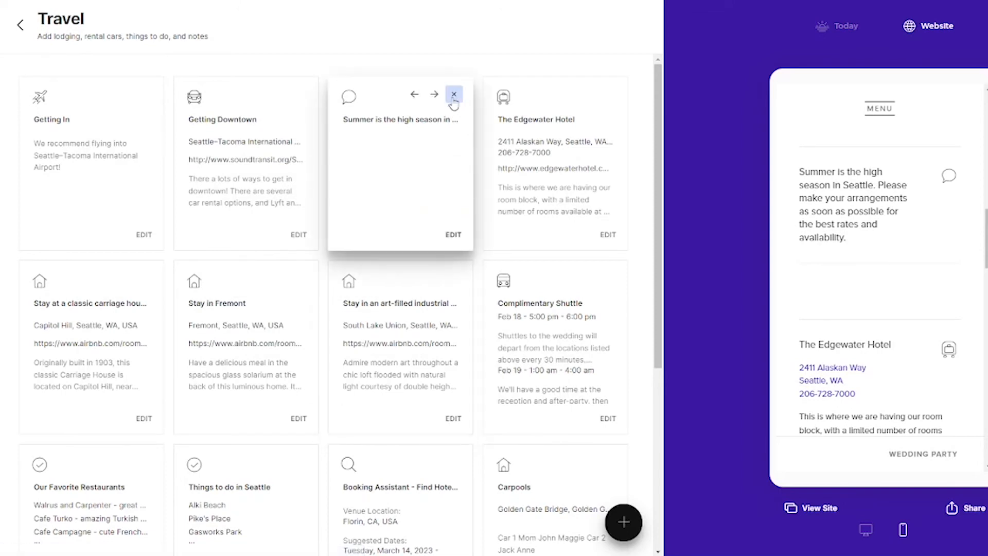
left_click(453, 96)
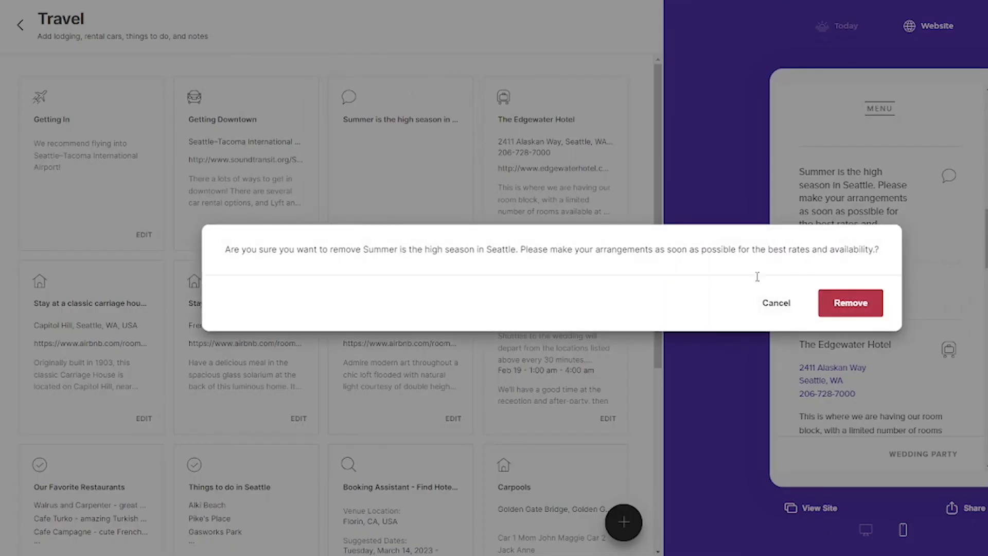
left_click(872, 307)
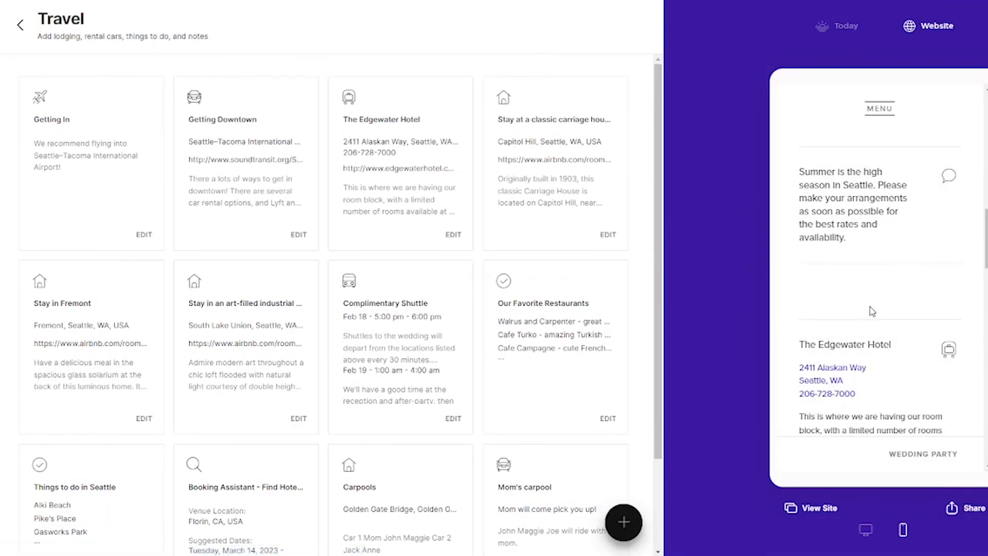
Step: Move the classic carriage house card ahead of The Edgewater Hotel card and put it back in its place
left_click(569, 94)
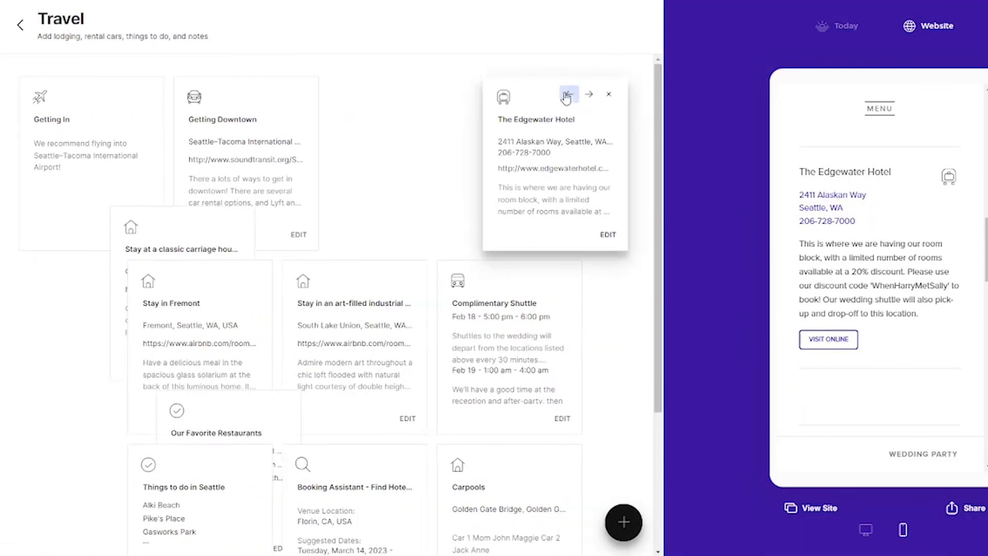
left_click(568, 94)
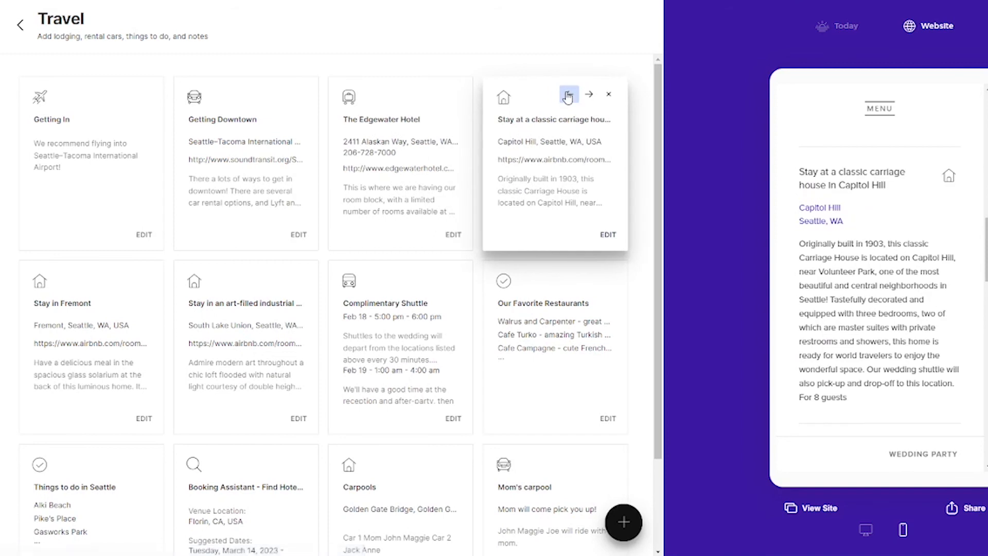
Step: Review the general, accommodation and transportation card types that can be added to the Travel page
left_click(624, 522)
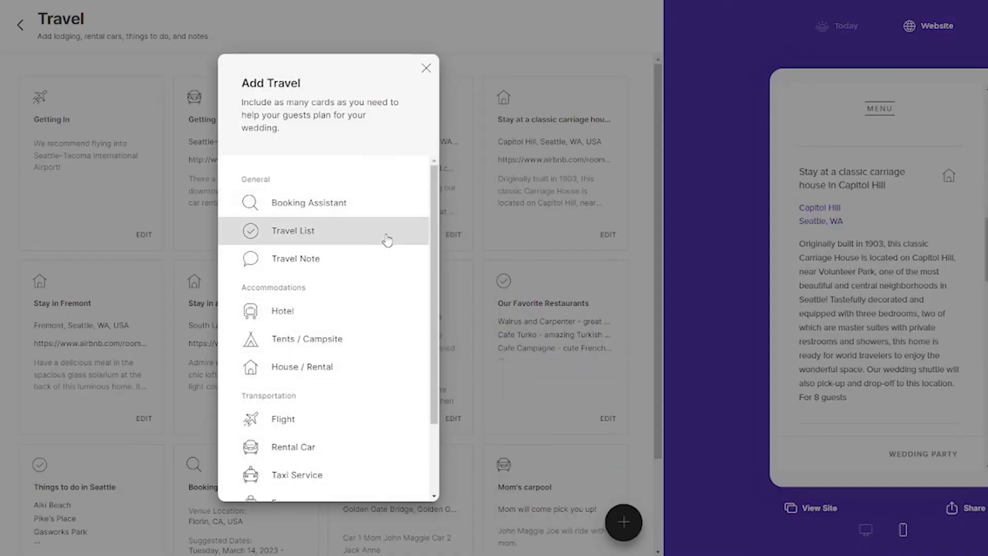
scroll(371, 309, "down", 3)
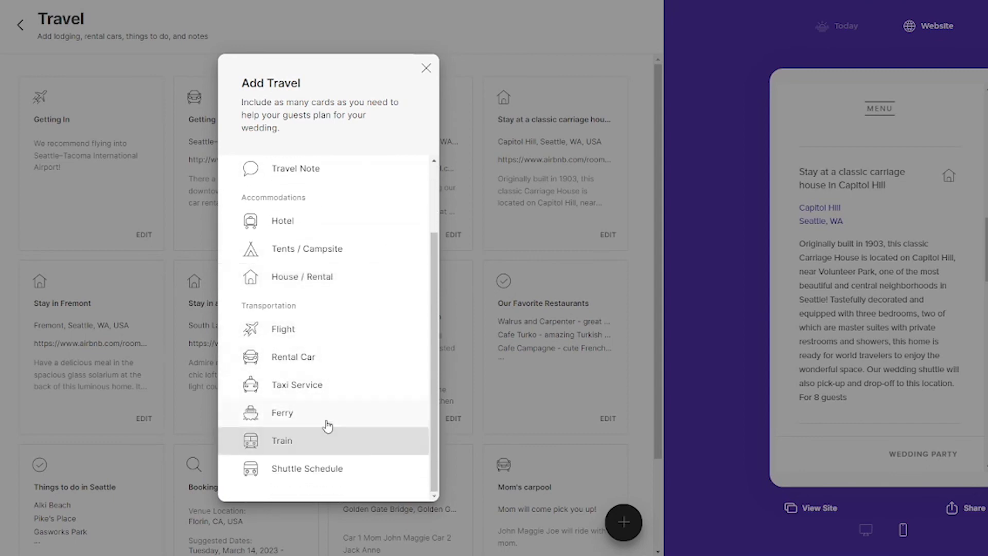
scroll(341, 360, "up", 3)
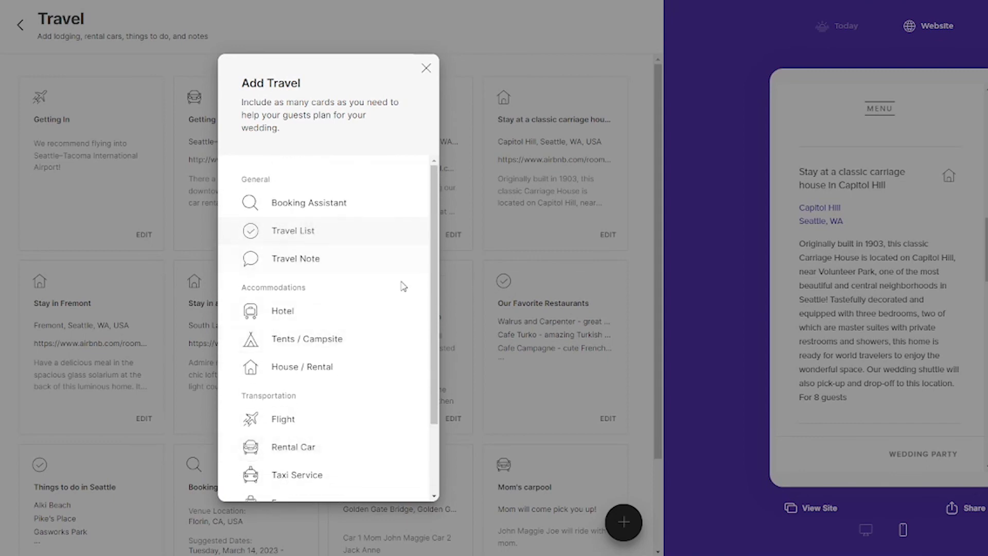
left_click(426, 68)
Step: Open the Guest Q&A page's editor and review its existing questions and answers down to the end of the list
left_click(22, 30)
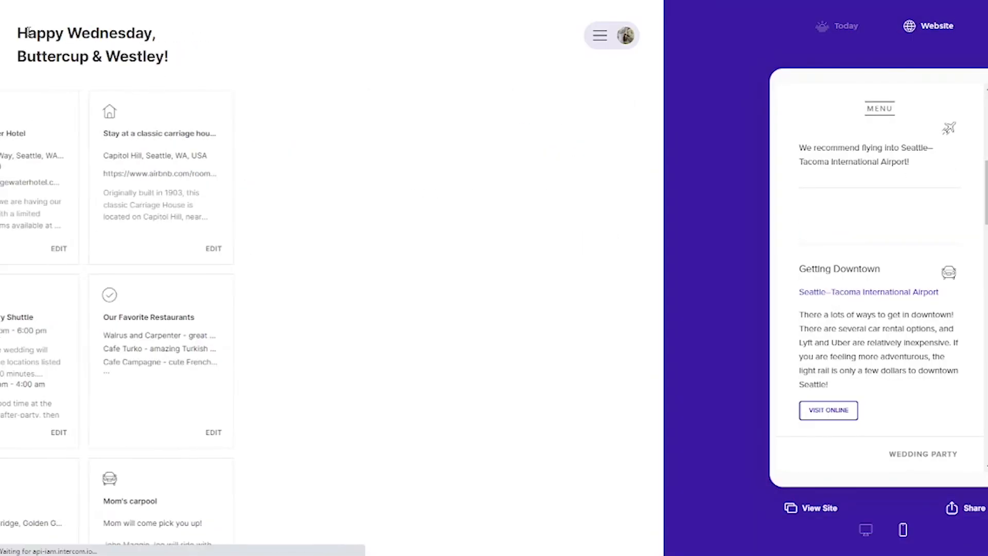
left_click(472, 170)
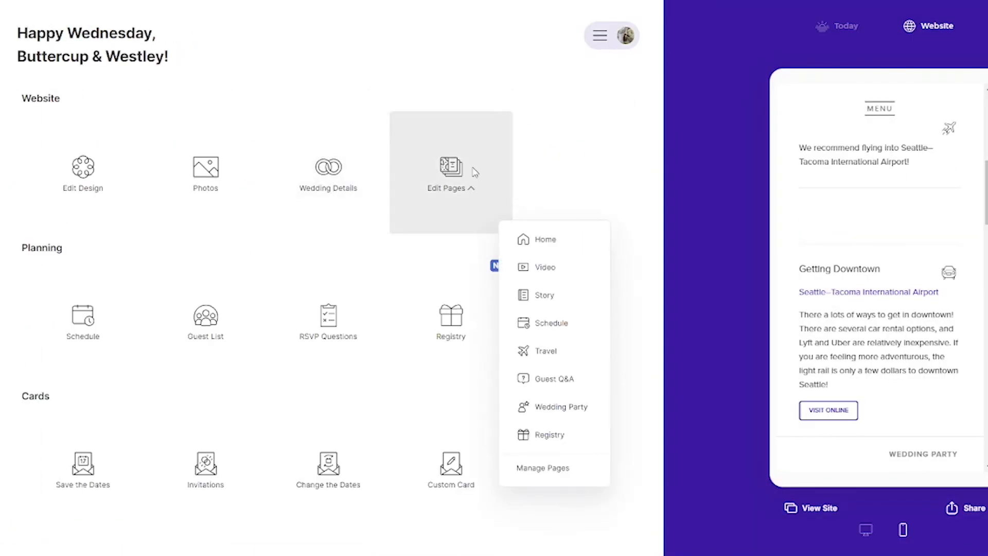
left_click(570, 380)
left_click(479, 183)
left_click(570, 377)
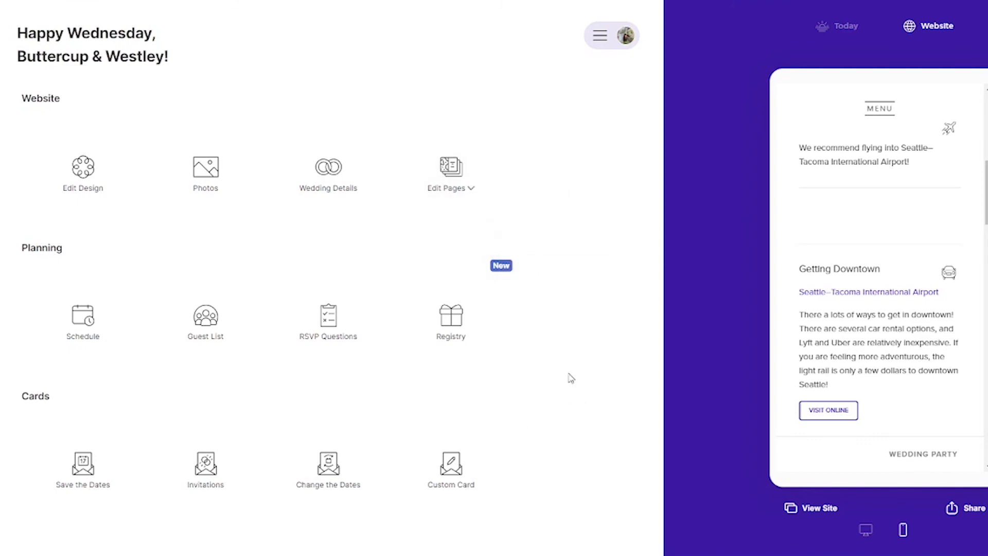
left_click(474, 187)
left_click(539, 378)
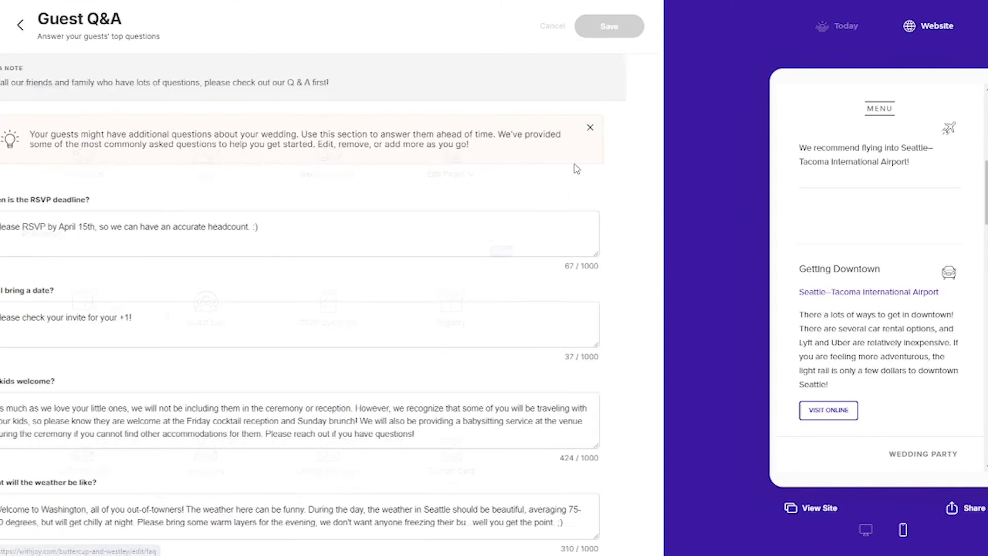
scroll(576, 169, "down", 5)
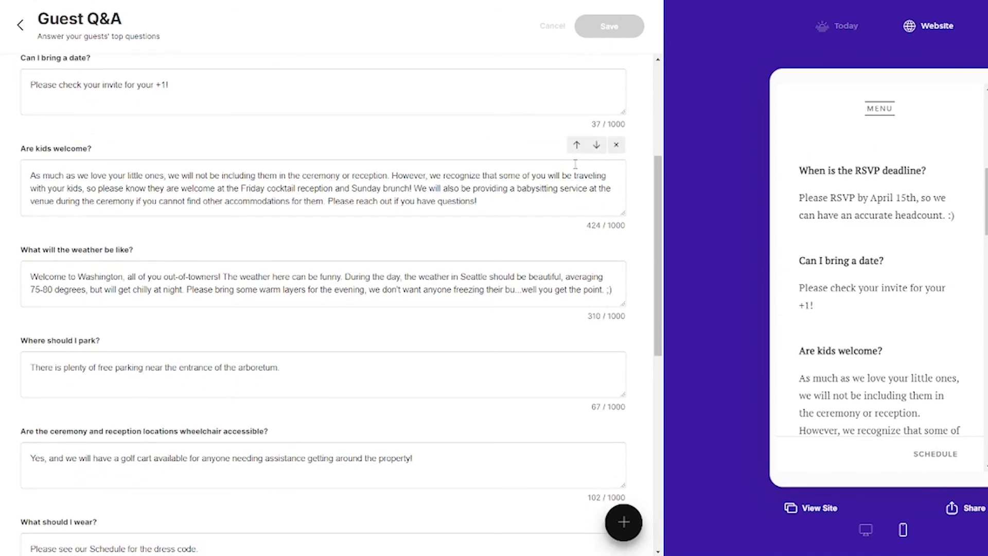
scroll(576, 163, "down", 5)
scroll(576, 164, "down", 5)
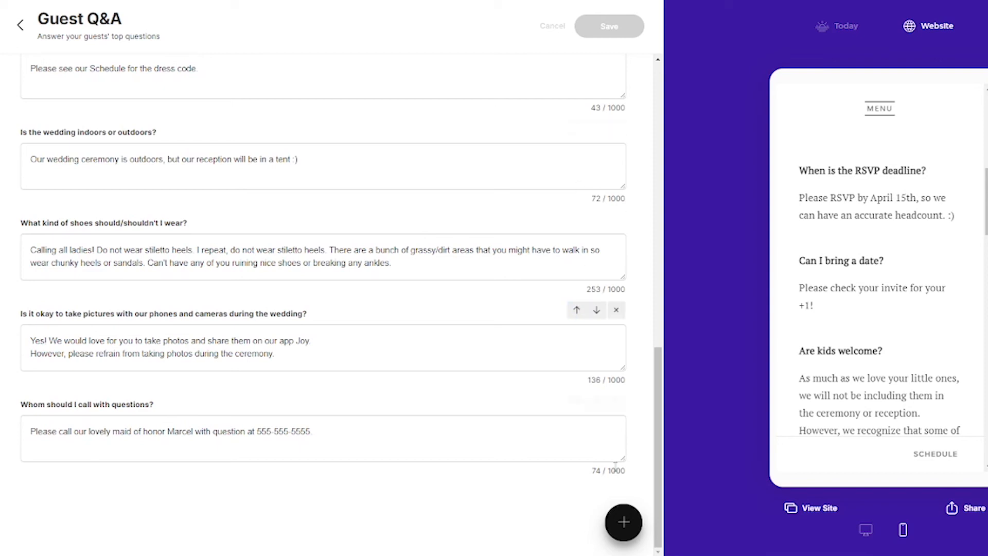
Step: Add a custom question titled "FAQ" to the Guest Q&A through the FAQ Bank and save the page
left_click(630, 519)
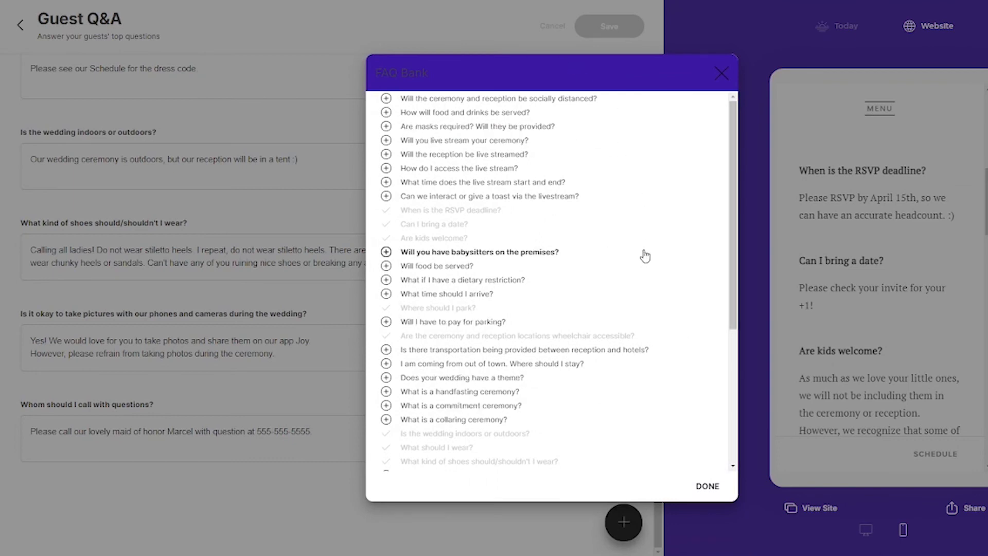
scroll(644, 255, "down", 5)
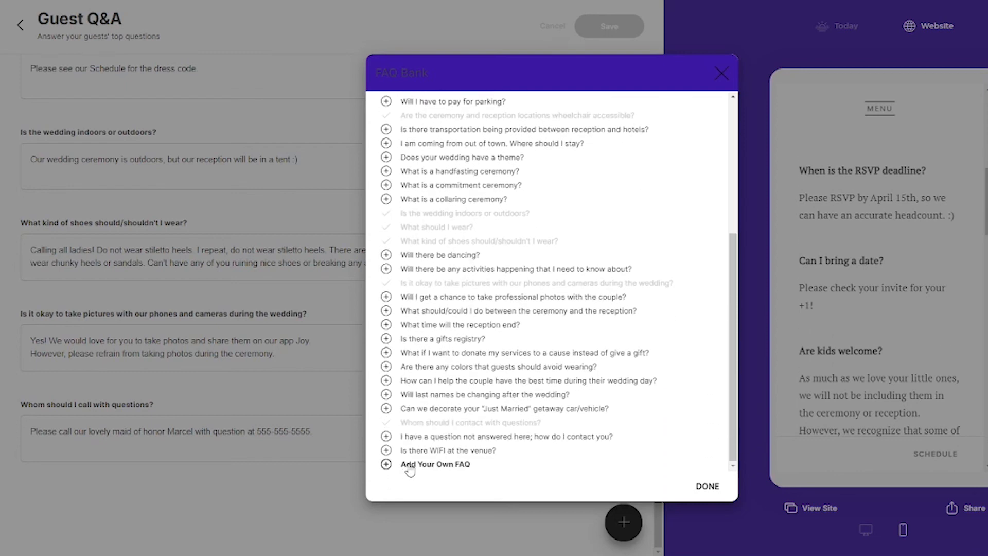
left_click(411, 466)
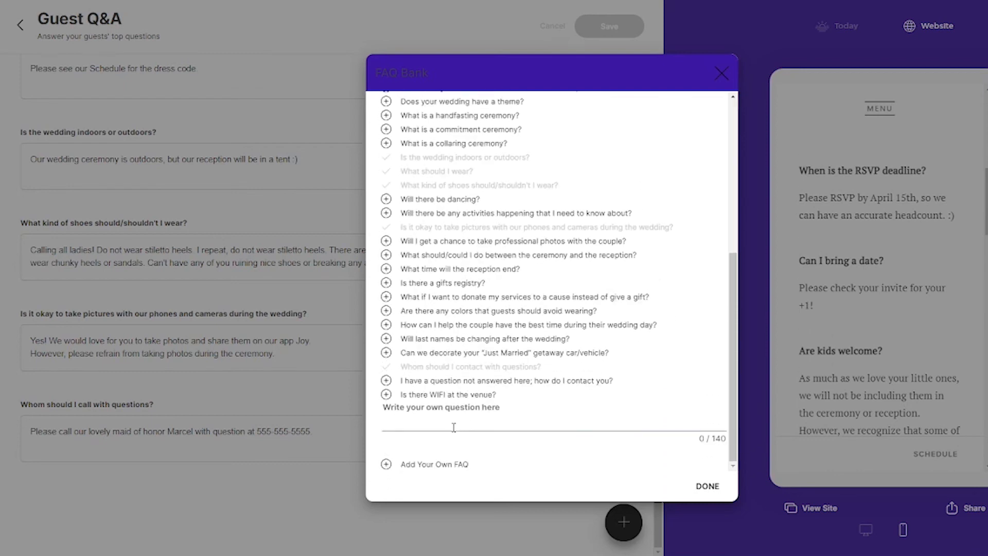
type("FAQ")
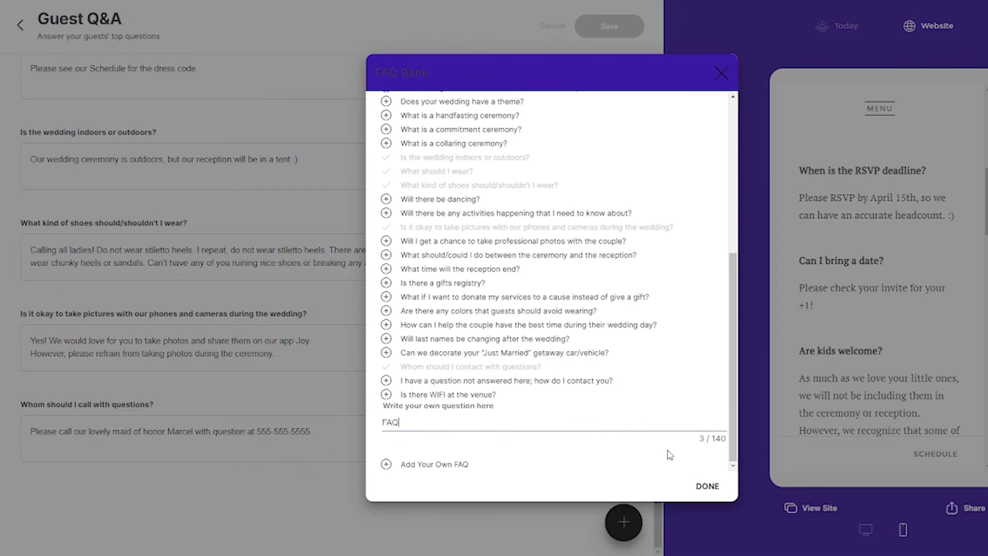
left_click(707, 486)
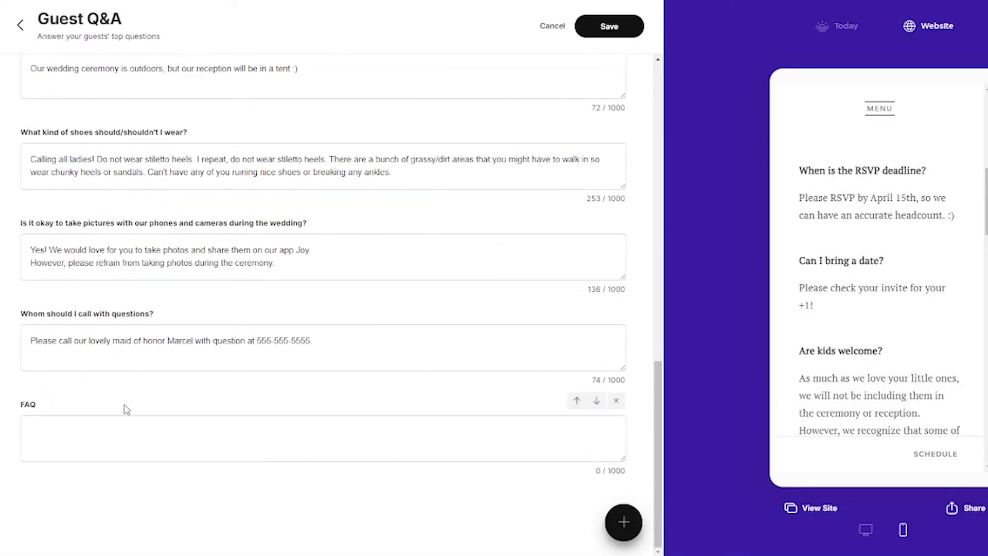
left_click(614, 31)
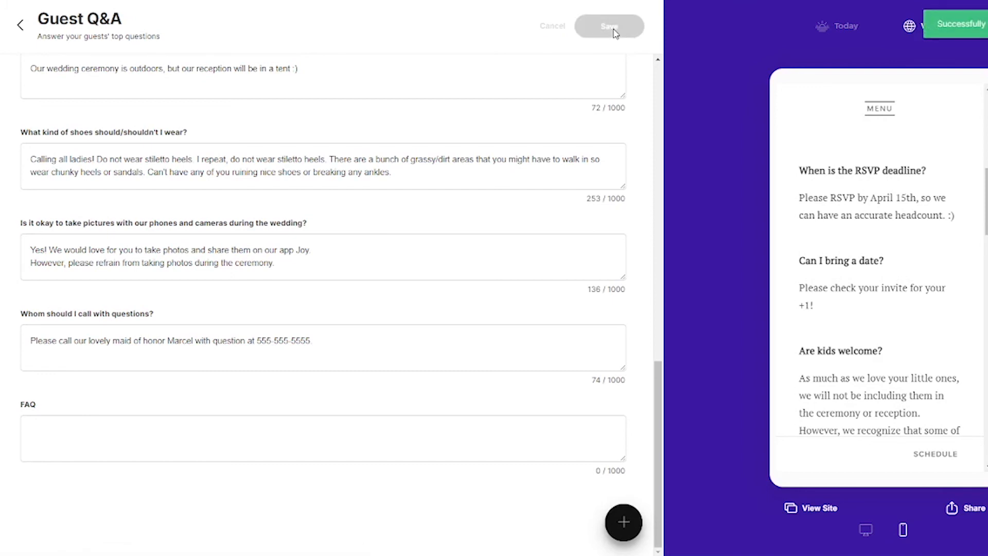
Step: Open the Wedding Party page's editor and check the best man's details and the form for adding a new member
left_click(20, 25)
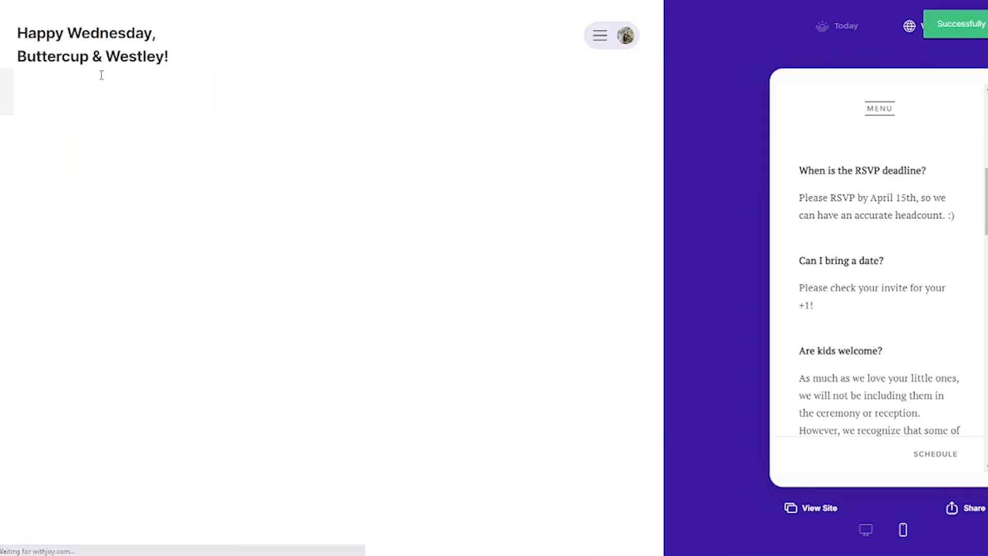
left_click(492, 167)
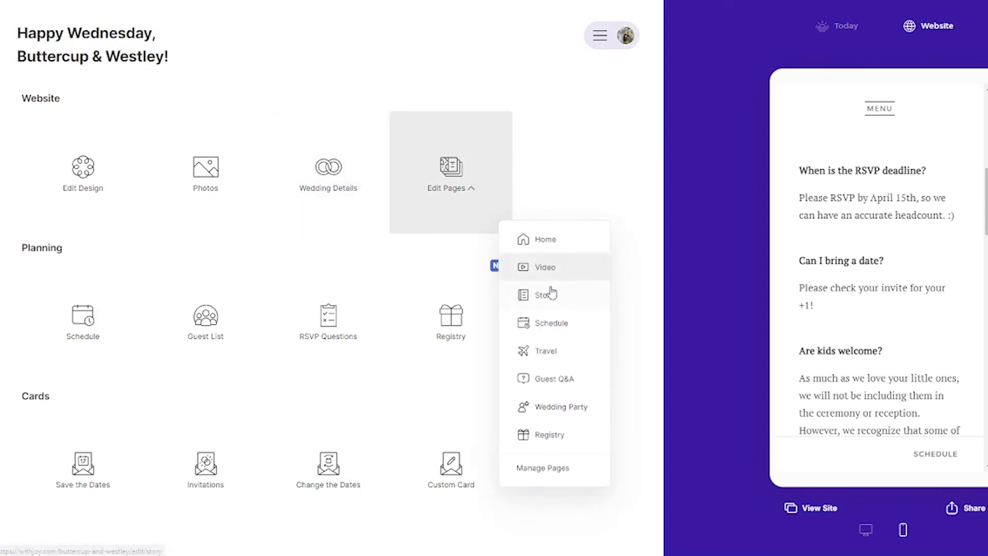
left_click(576, 405)
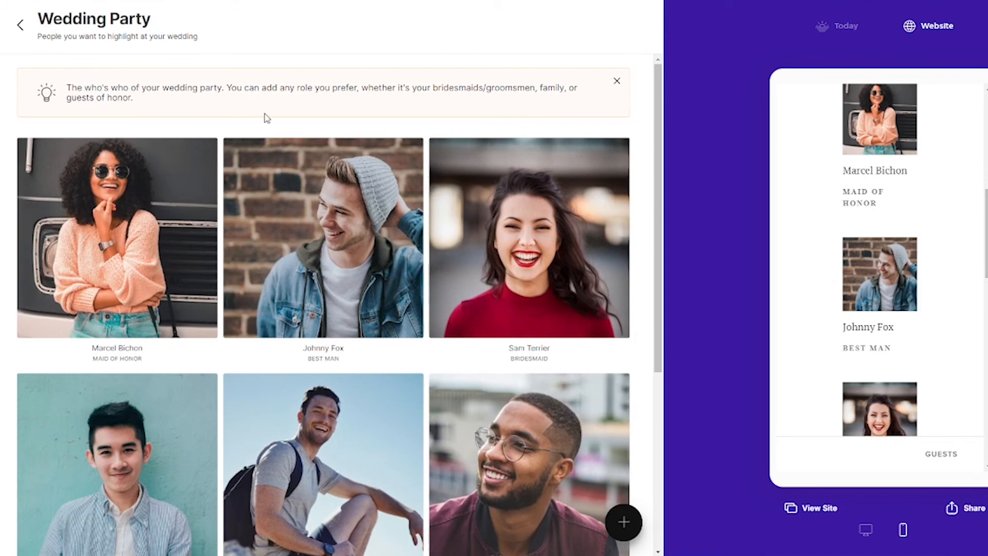
mouse_move(280, 236)
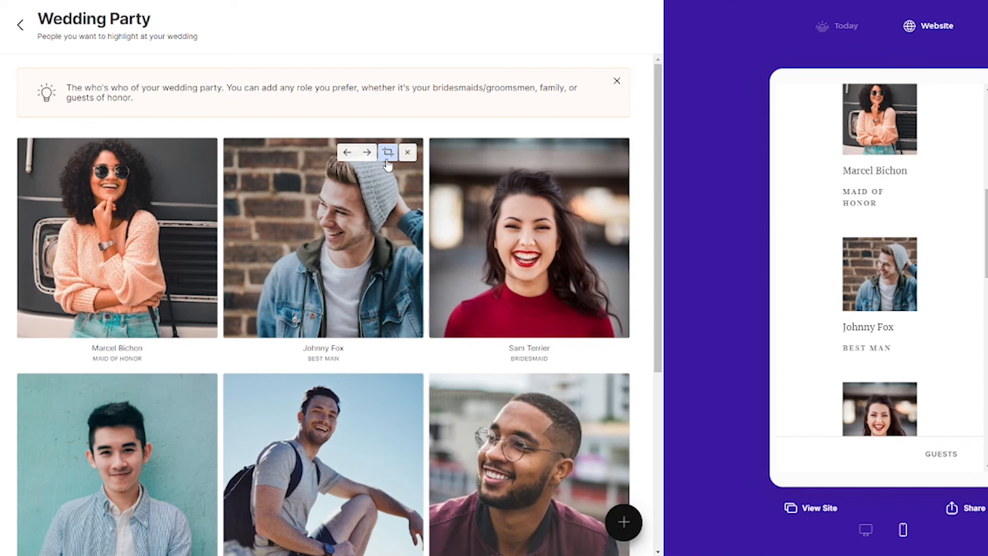
left_click(348, 233)
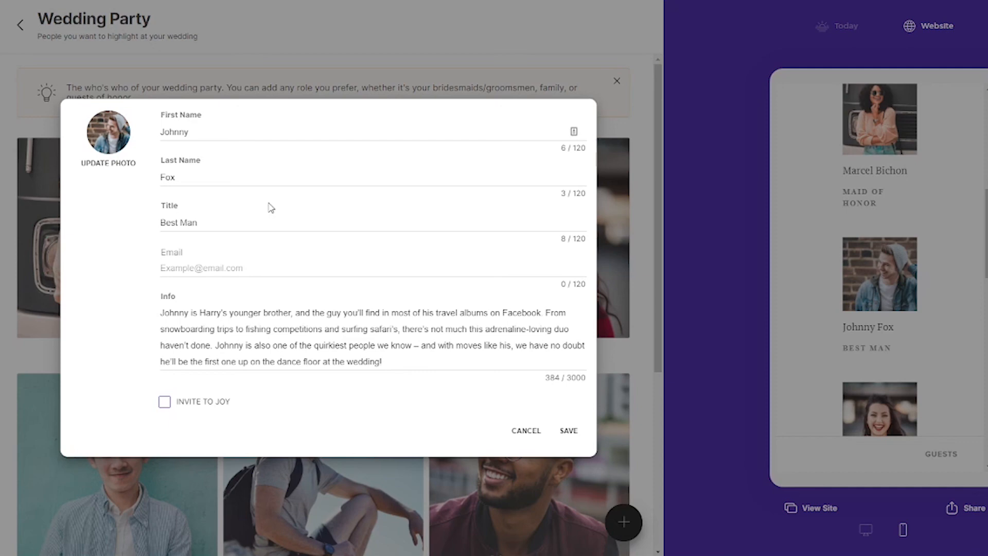
left_click(570, 432)
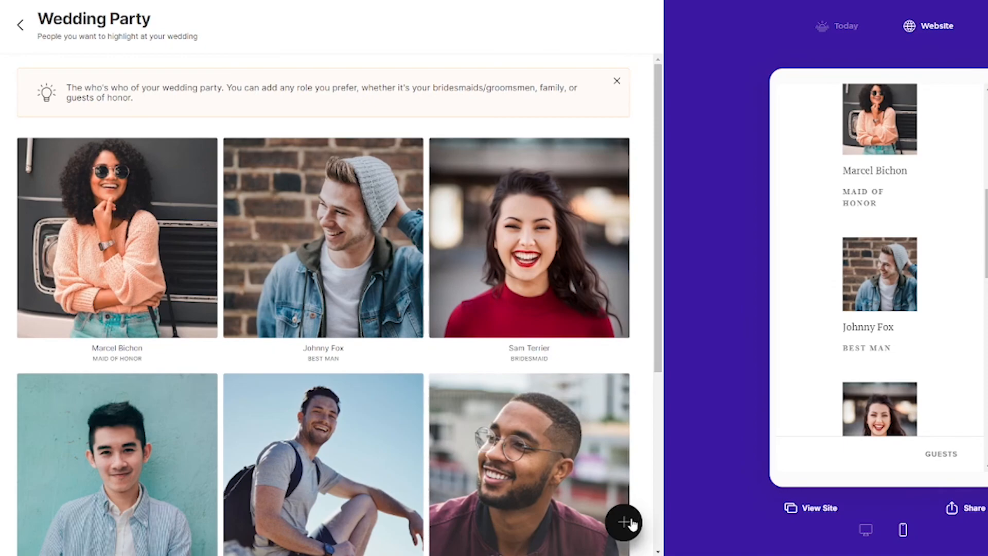
left_click(625, 522)
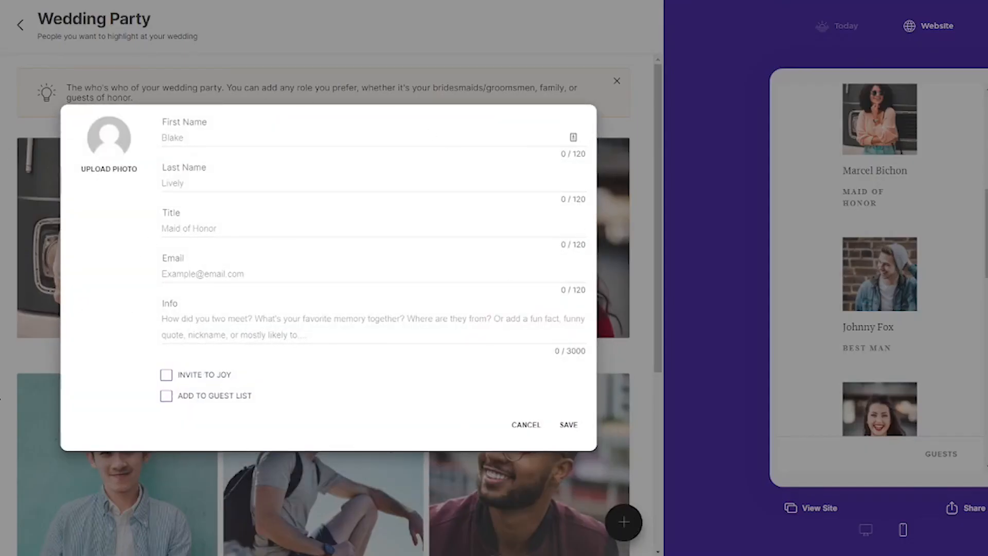
left_click(518, 433)
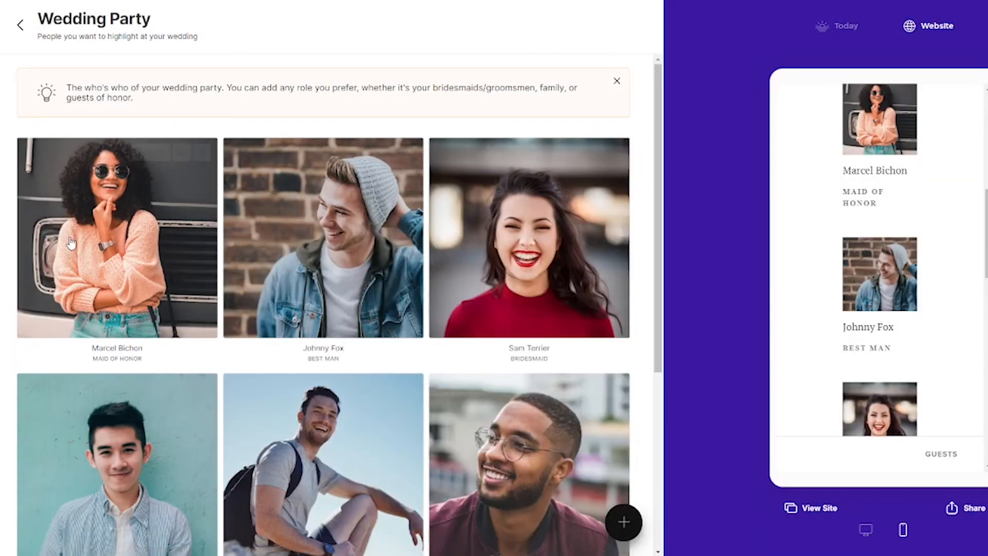
Step: Open the Registry page's editor and display the registry as a guest sees it
left_click(21, 28)
left_click(451, 172)
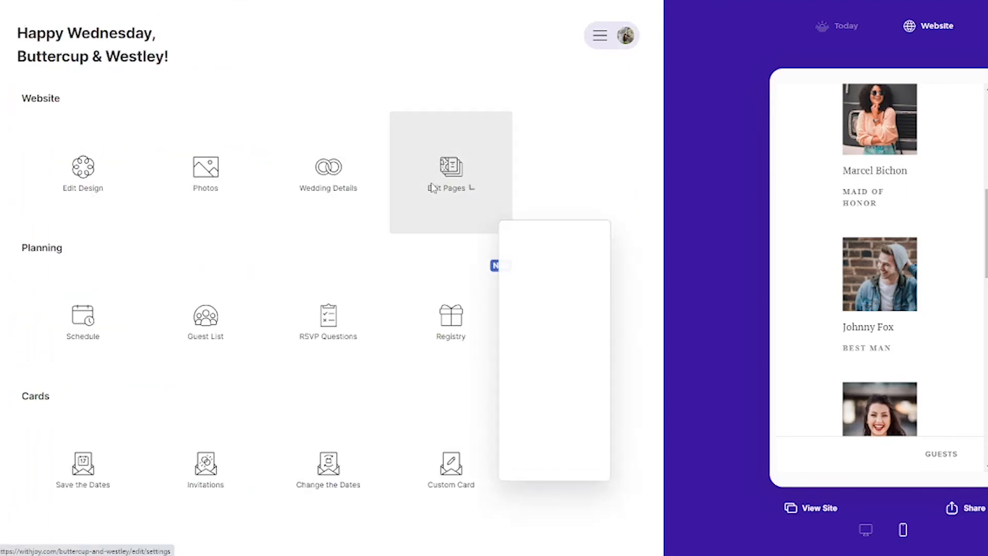
left_click(568, 434)
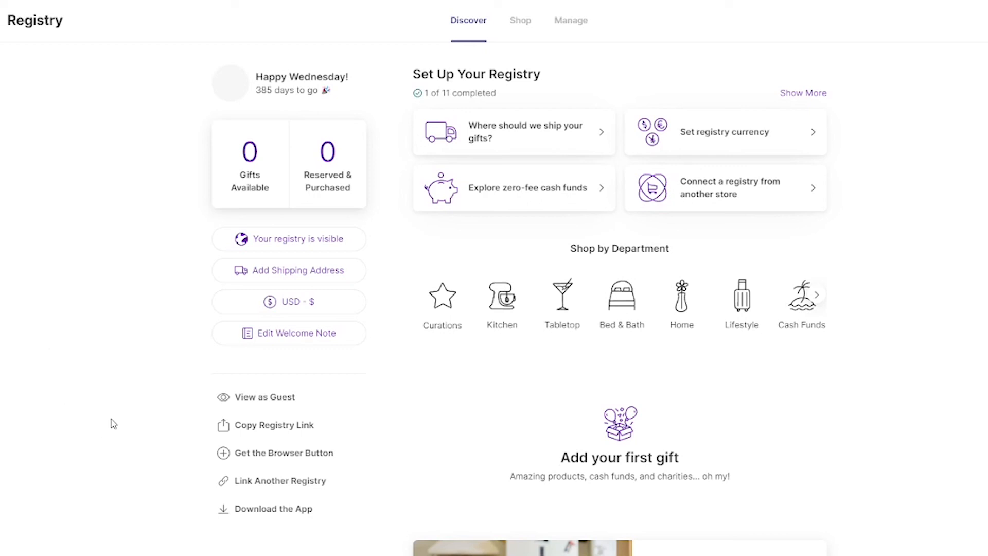
left_click(271, 428)
left_click(236, 405)
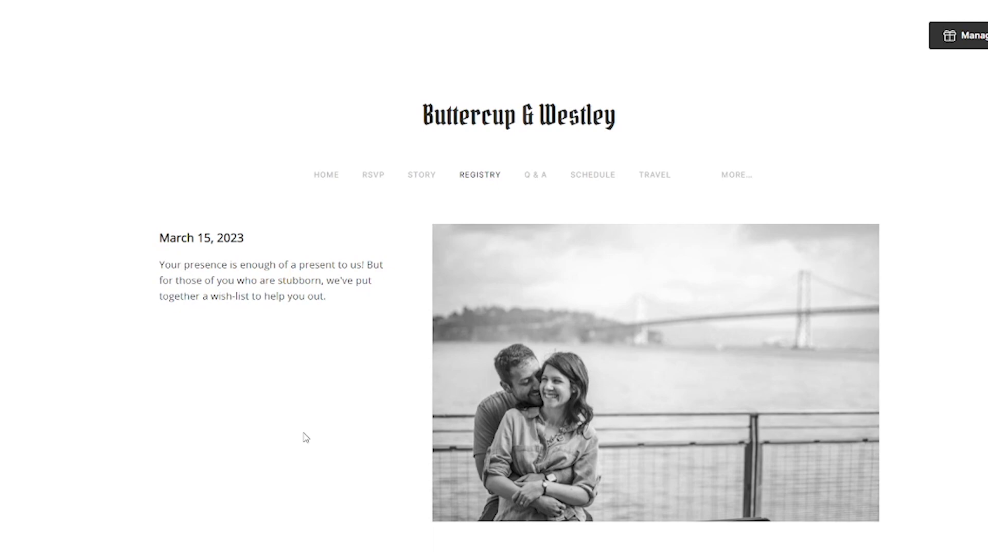
Step: Append the letter "d" to the end of the registry's page note and save the note
mouse_move(229, 292)
left_click(214, 271)
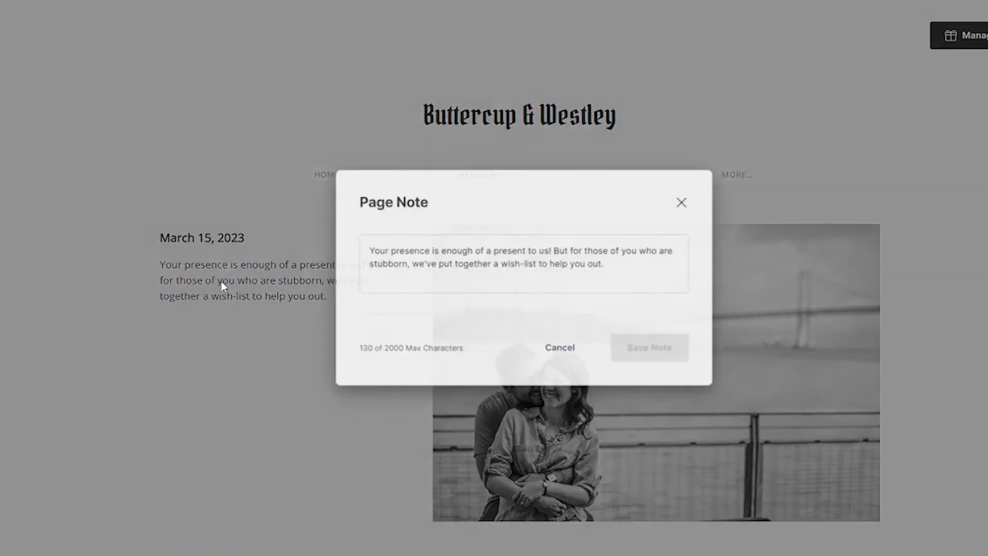
left_click(482, 257)
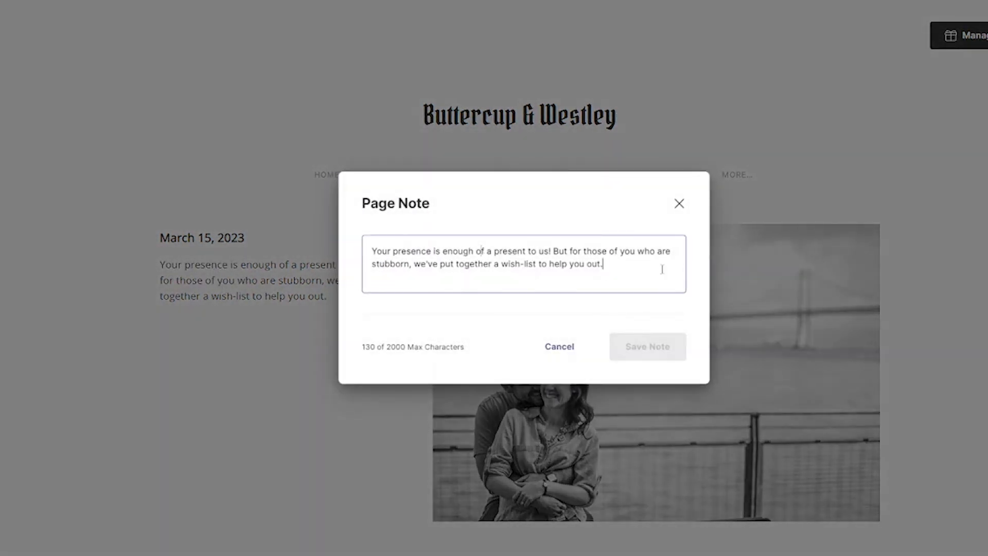
type("d")
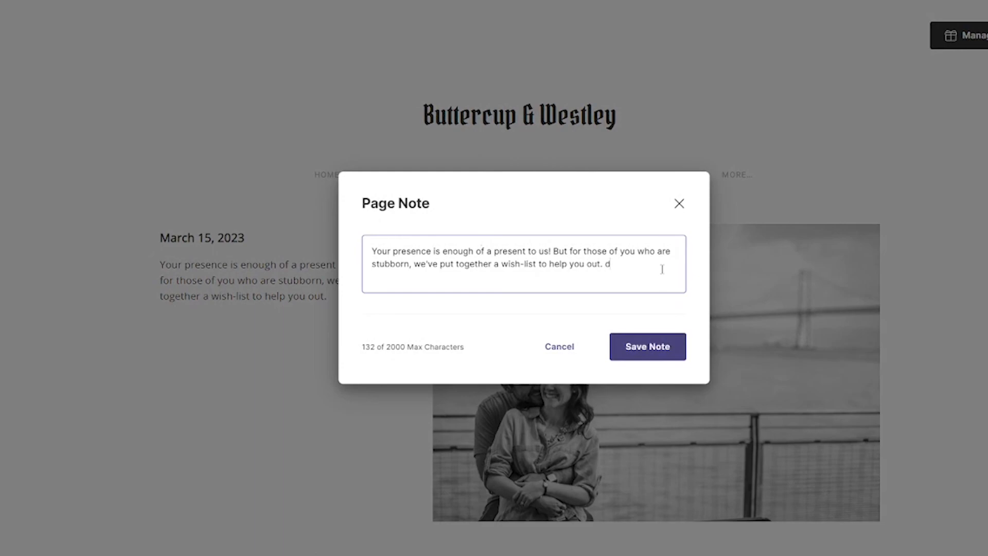
left_click(653, 346)
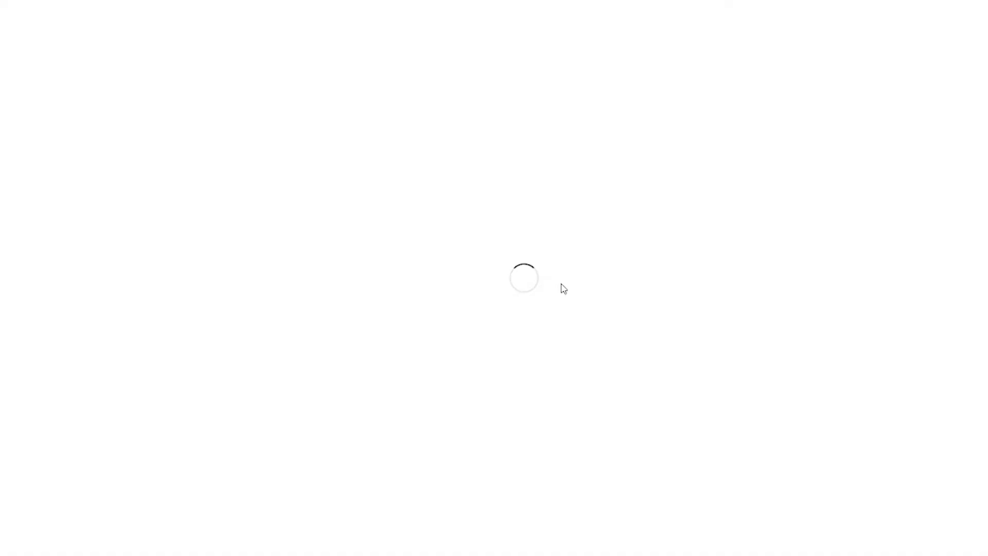